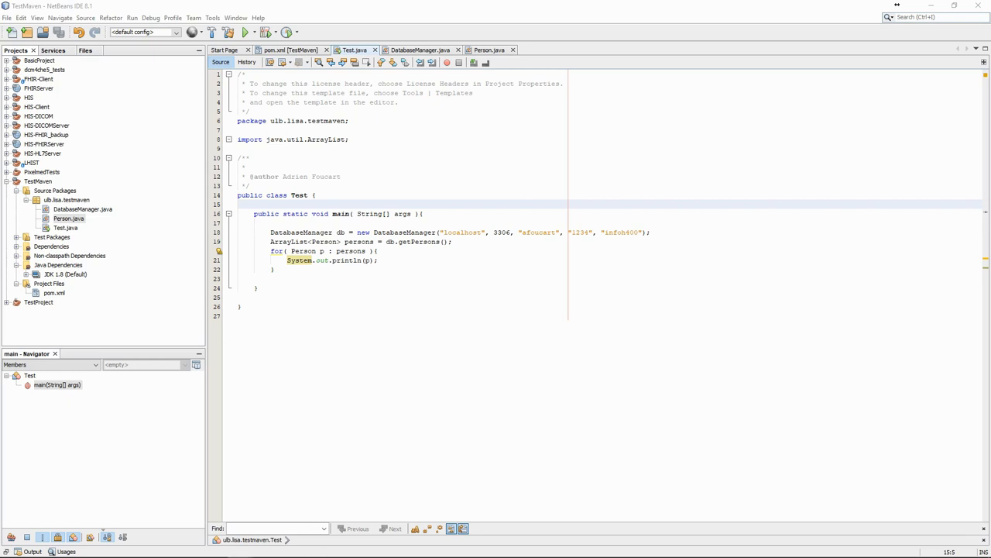
# Run TestMaven so the Output lists both persons with birth dates, then return to Test.java.
pyautogui.click(291, 278)
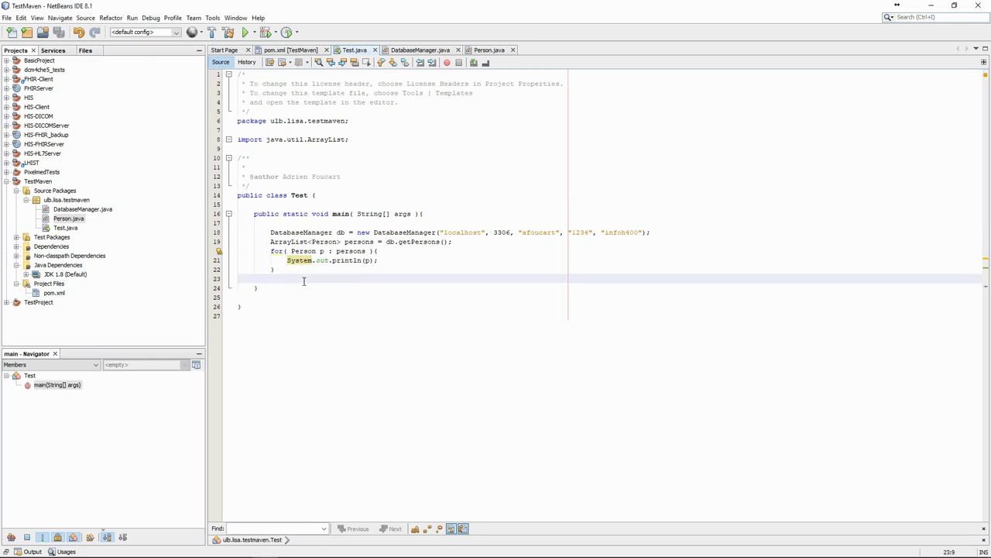
pyautogui.click(245, 32)
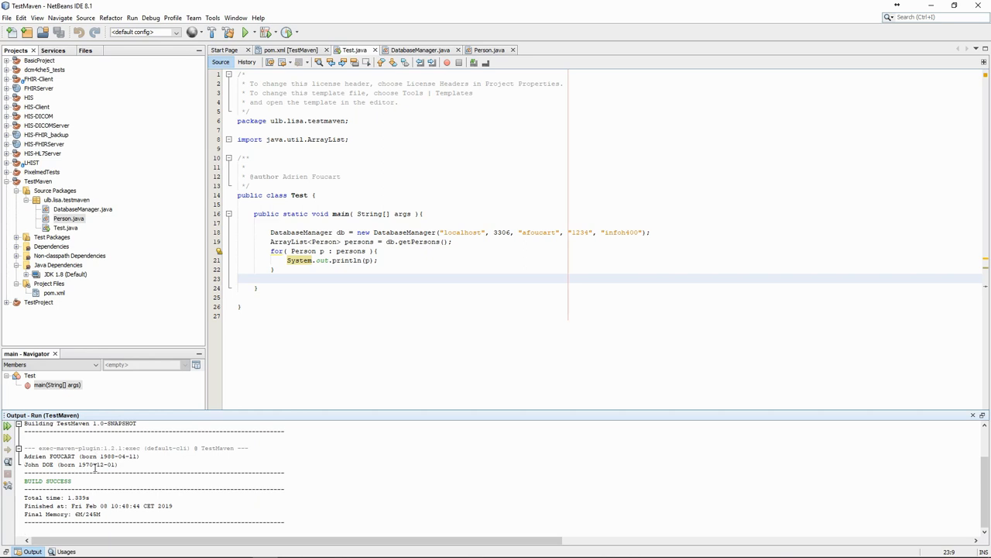
pyautogui.click(295, 273)
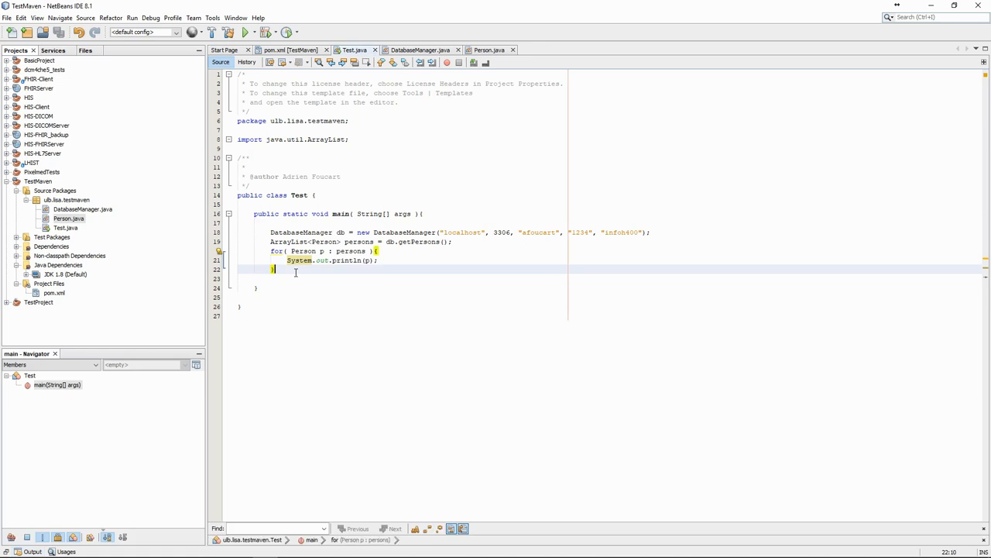
# Create a JFrame form MainWindow in ulb.lisa.testmaven and show its generated source.
pyautogui.rightClick(75, 205)
pyautogui.moveTo(123, 208)
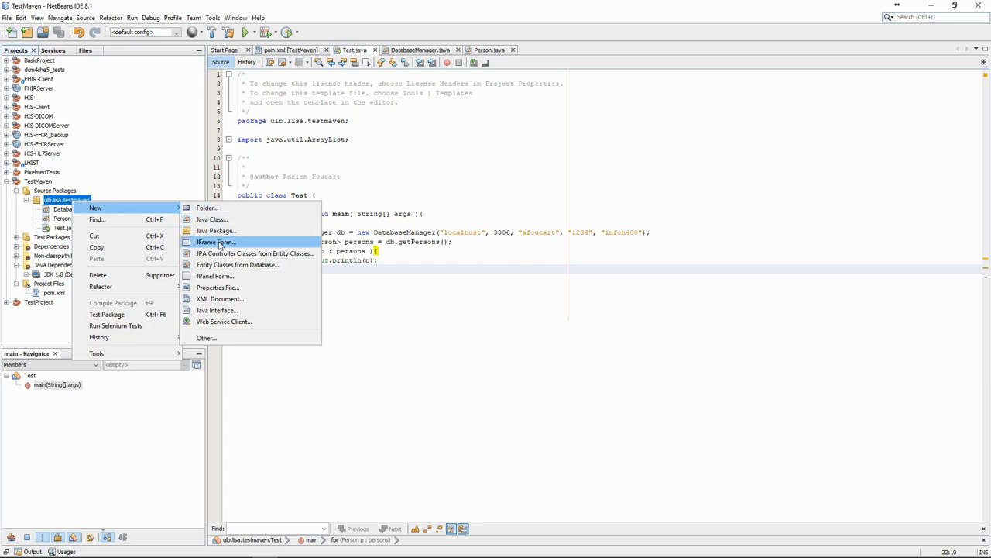
pyautogui.click(219, 243)
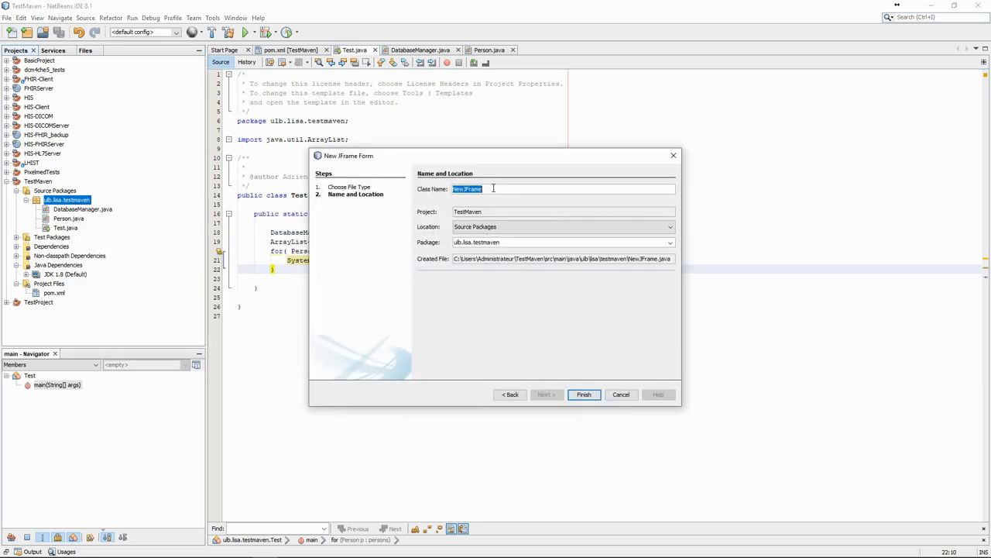
pyautogui.write('MainWindow')
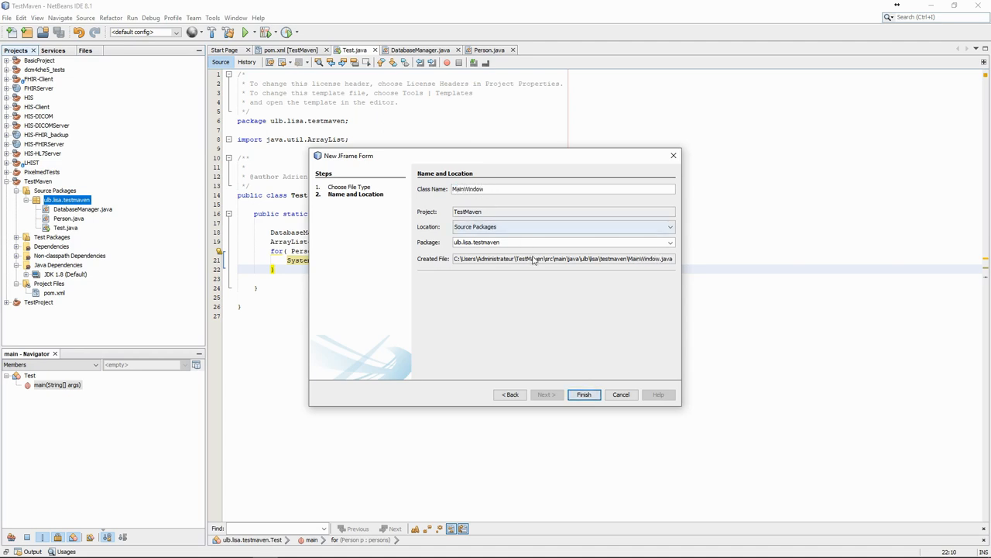
pyautogui.click(584, 395)
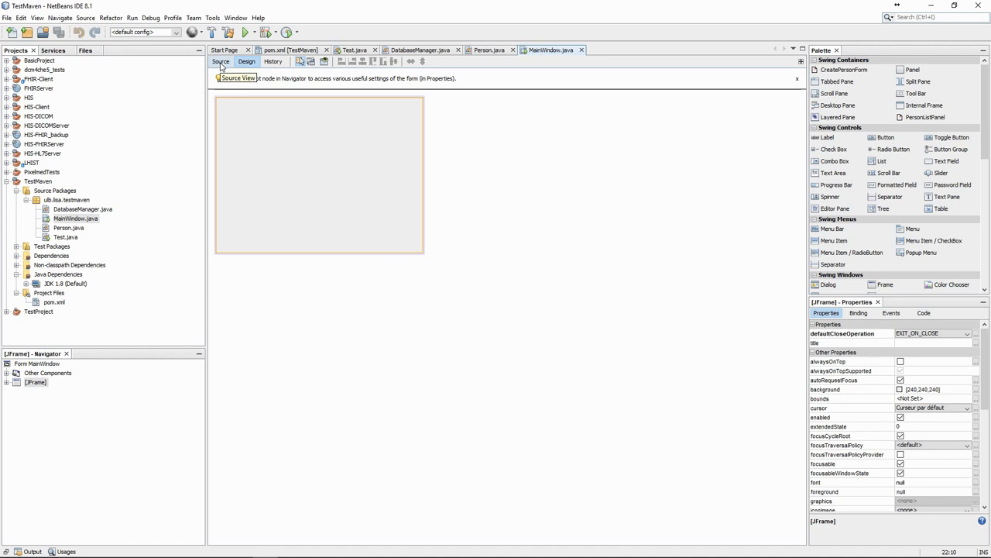
pyautogui.click(221, 62)
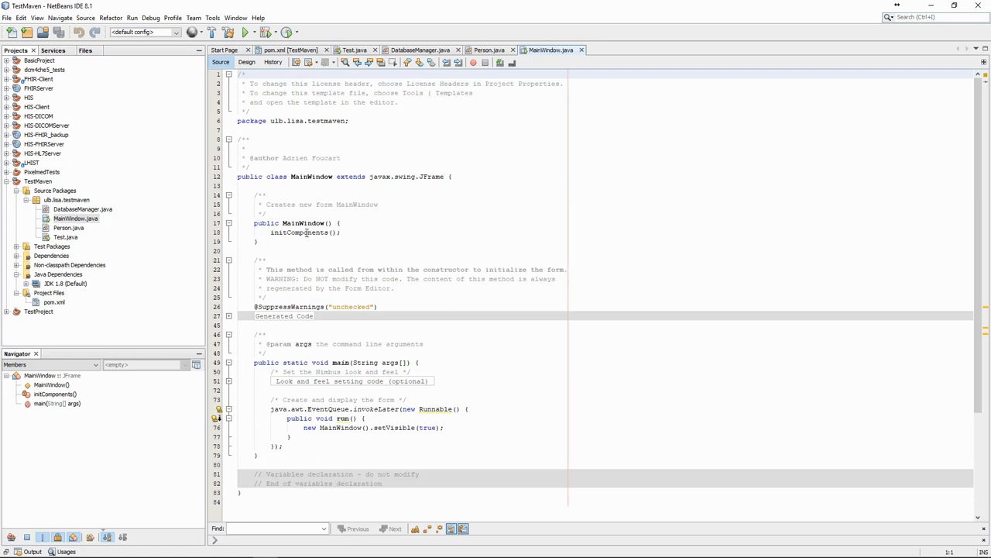
pyautogui.scroll(-2, 304, 232)
pyautogui.scroll(-1, 306, 233)
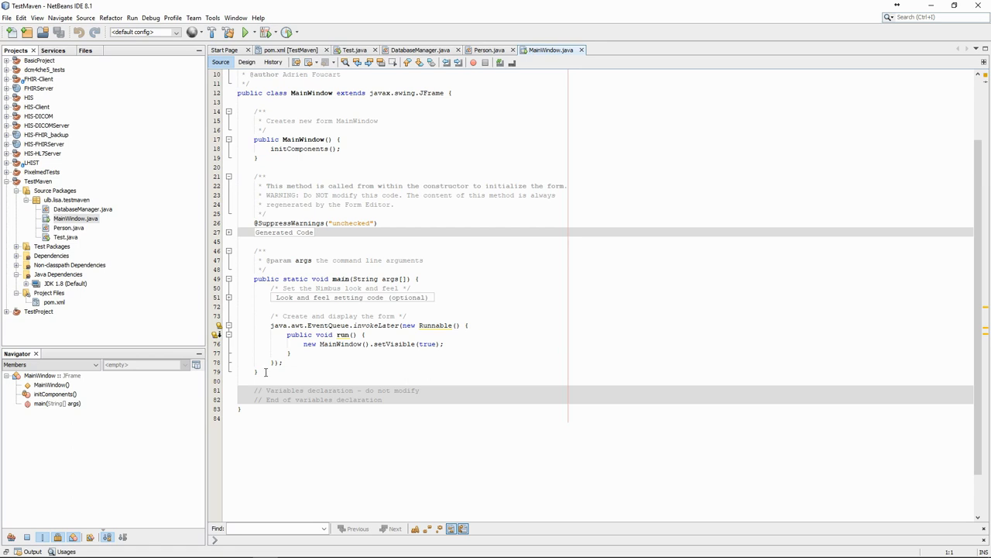
pyautogui.moveTo(265, 373); pyautogui.dragTo(254, 249)
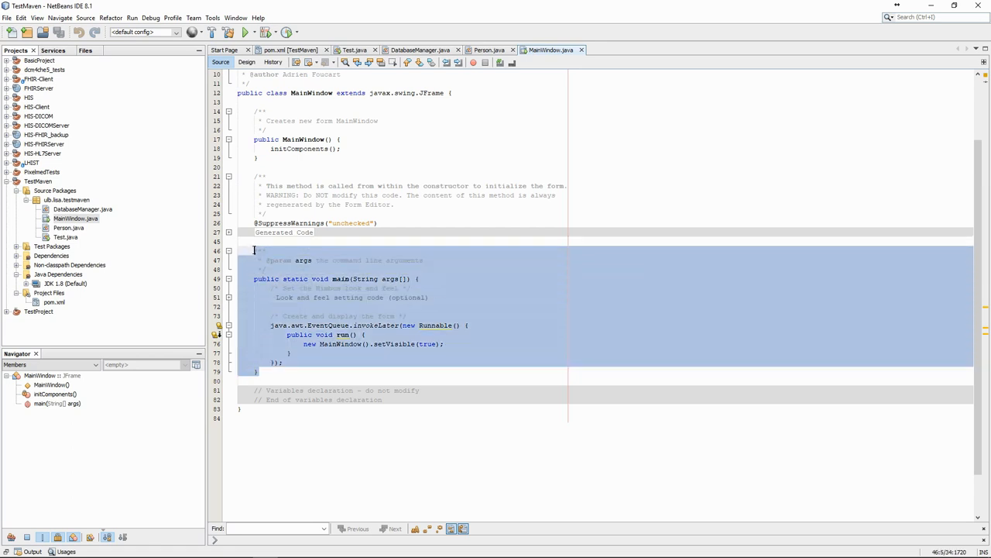
pyautogui.click(284, 372)
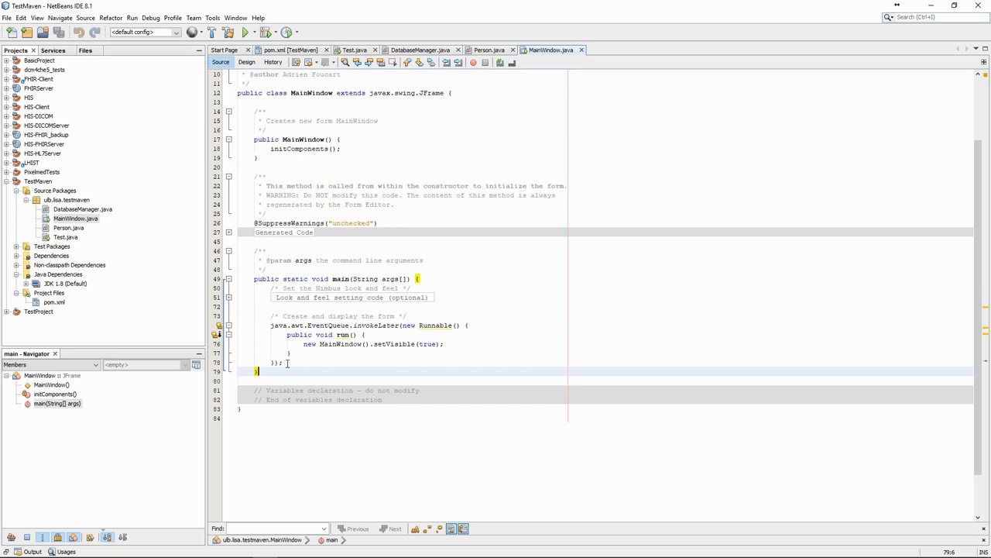
pyautogui.moveTo(287, 363); pyautogui.dragTo(267, 316)
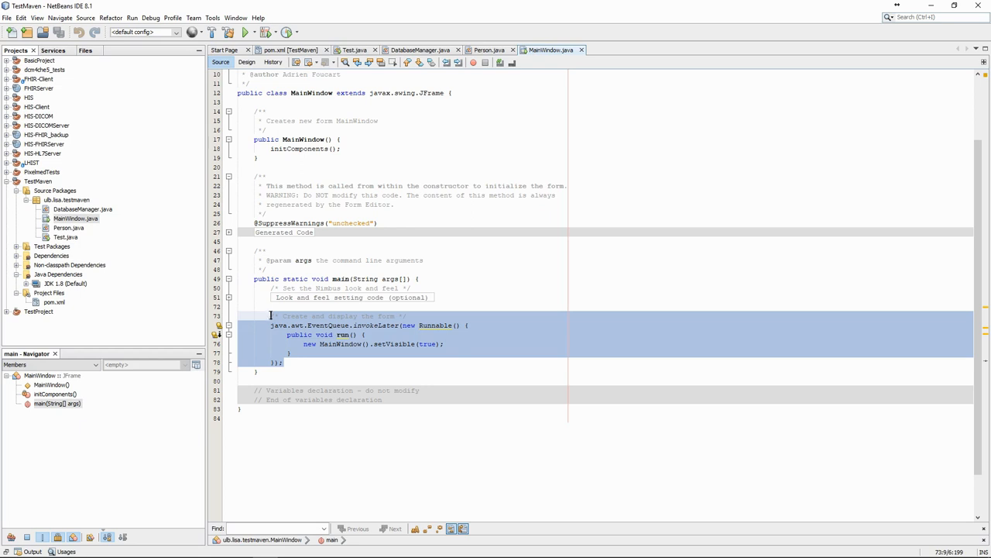
pyautogui.moveTo(270, 315); pyautogui.dragTo(273, 287)
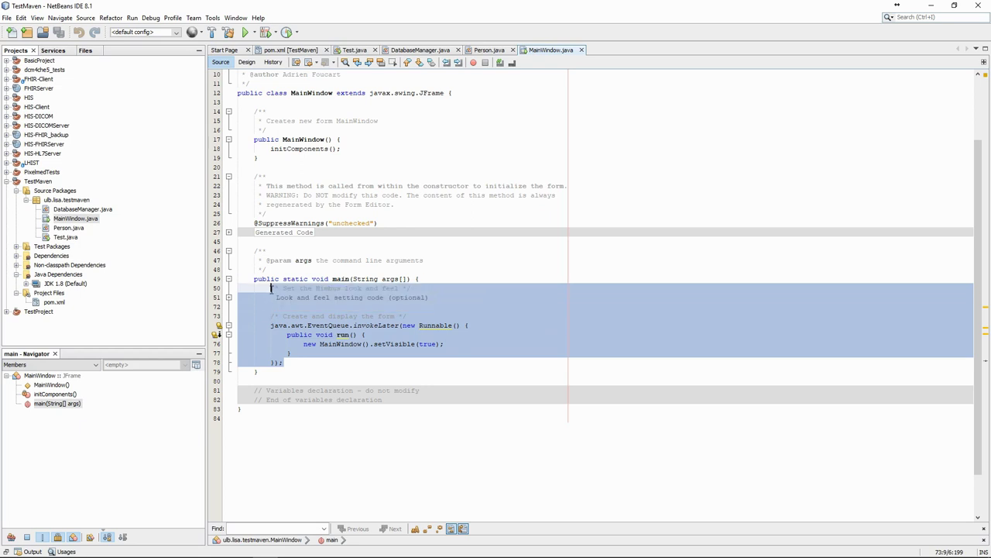
pyautogui.click(229, 297)
pyautogui.scroll(-3, 346, 306)
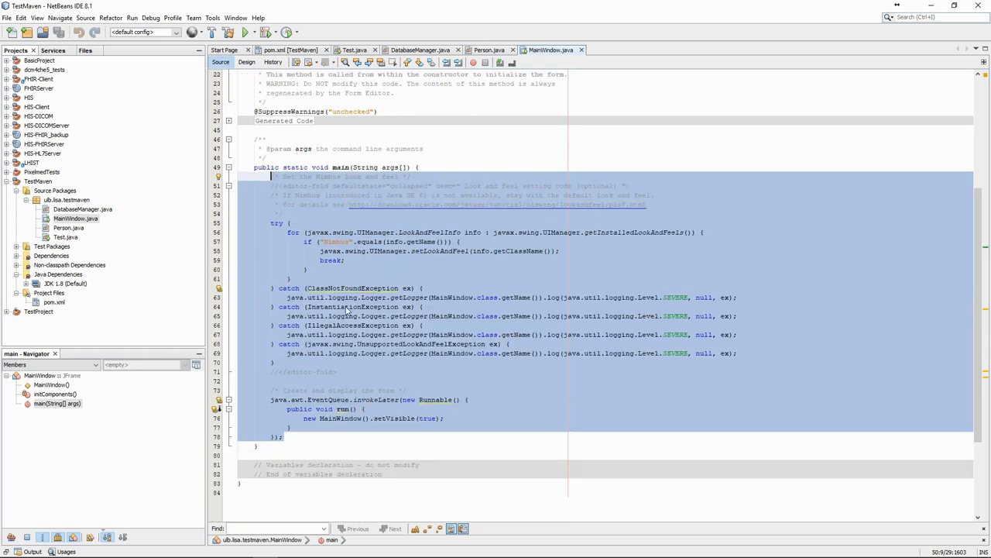
pyautogui.scroll(-2, 347, 306)
pyautogui.scroll(1, 346, 306)
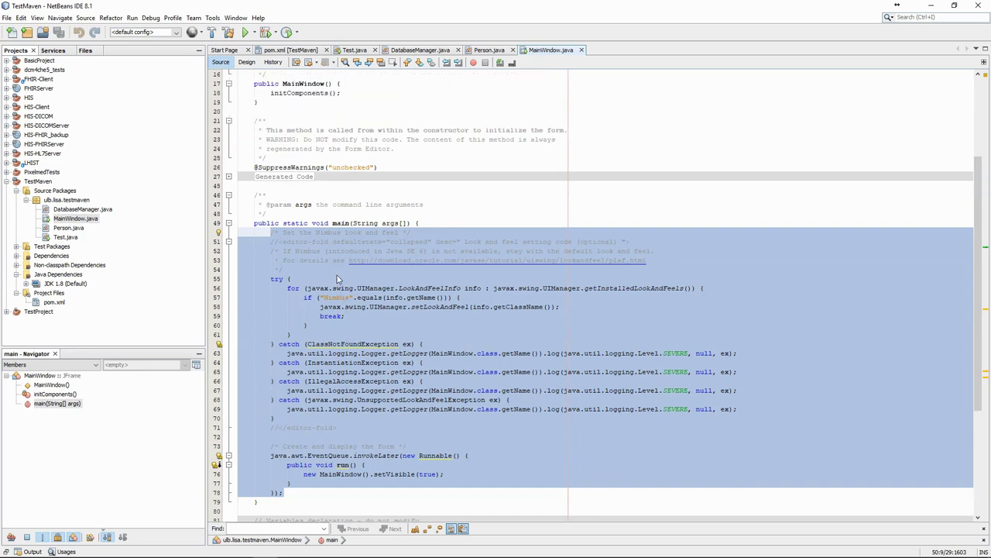
pyautogui.click(230, 232)
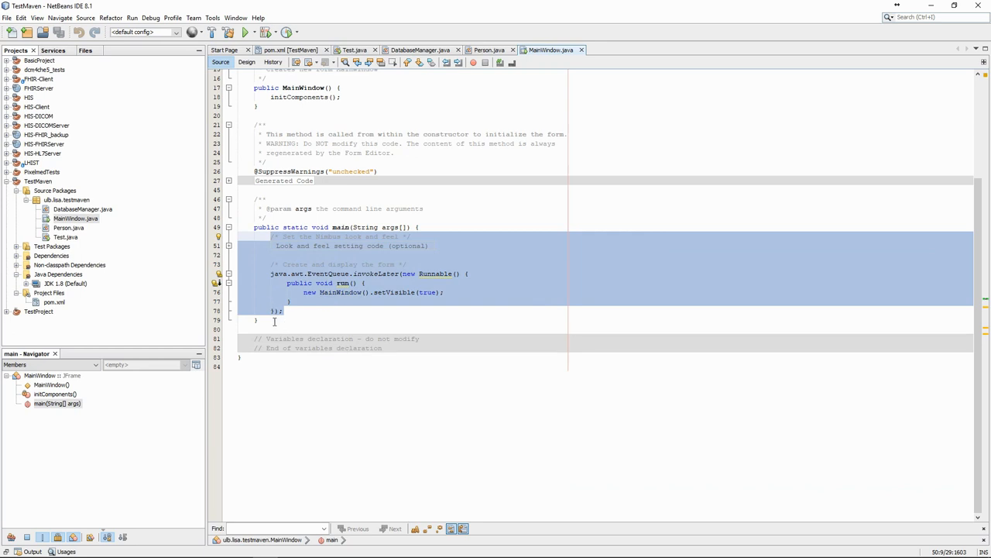
pyautogui.click(274, 321)
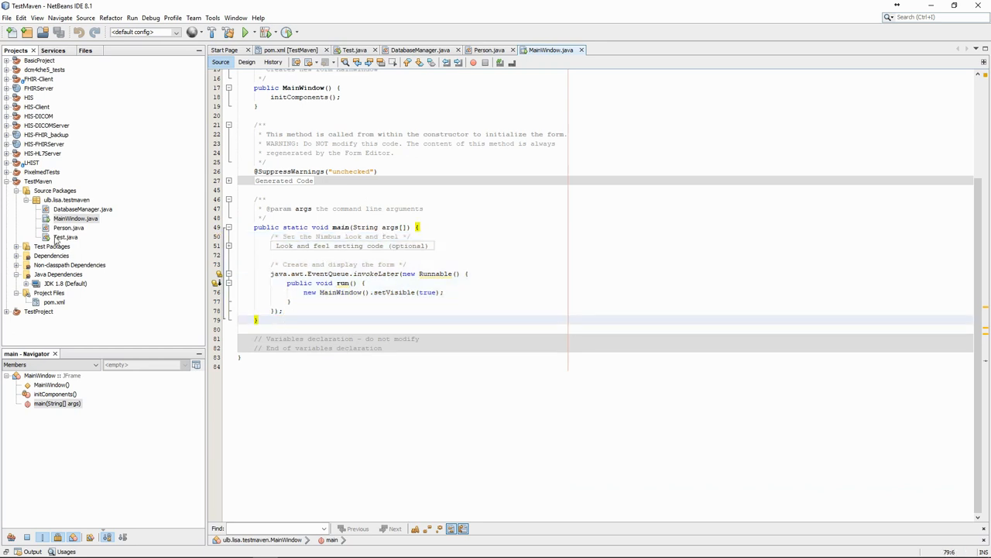
# Run the project, then cut the startup code out of MainWindow's main method.
pyautogui.click(245, 32)
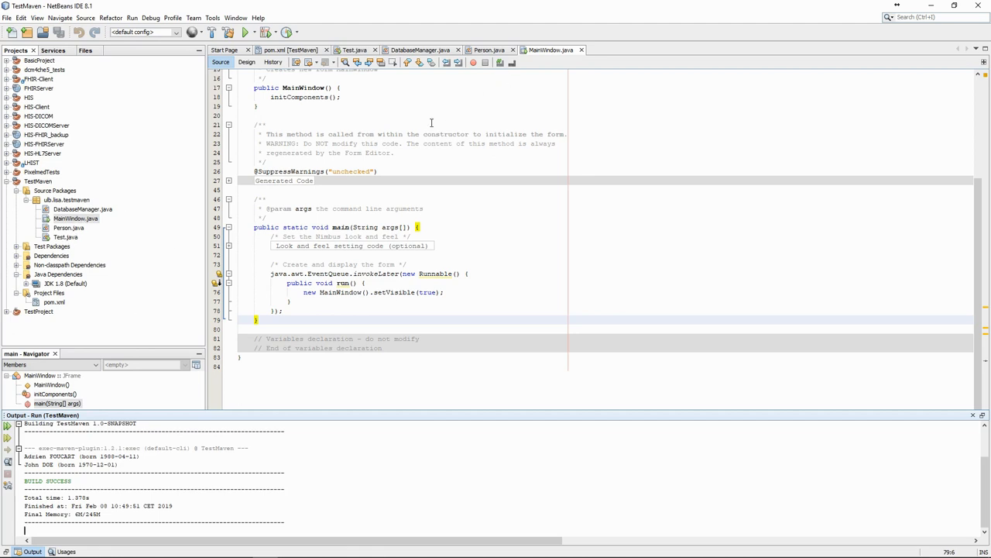
pyautogui.doubleClick(65, 237)
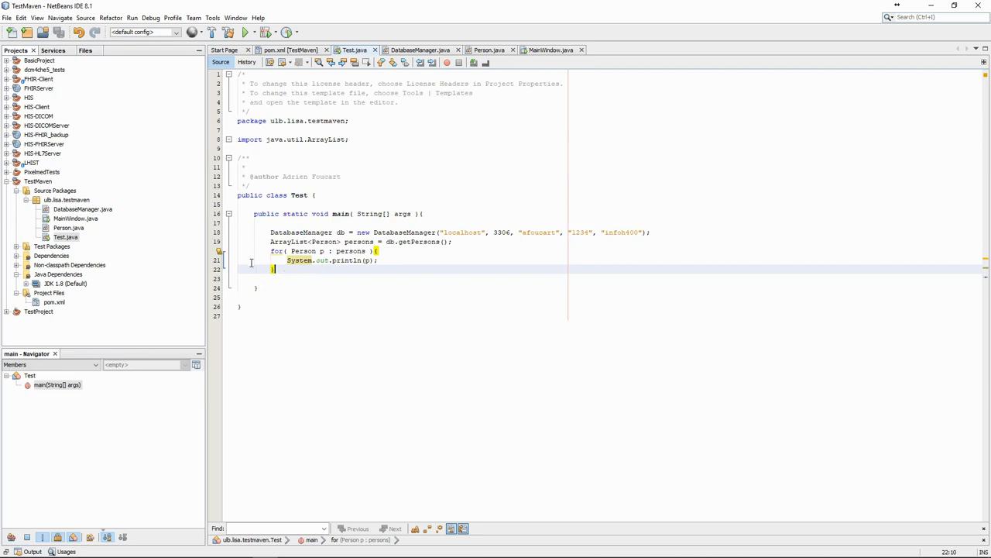
pyautogui.doubleClick(75, 218)
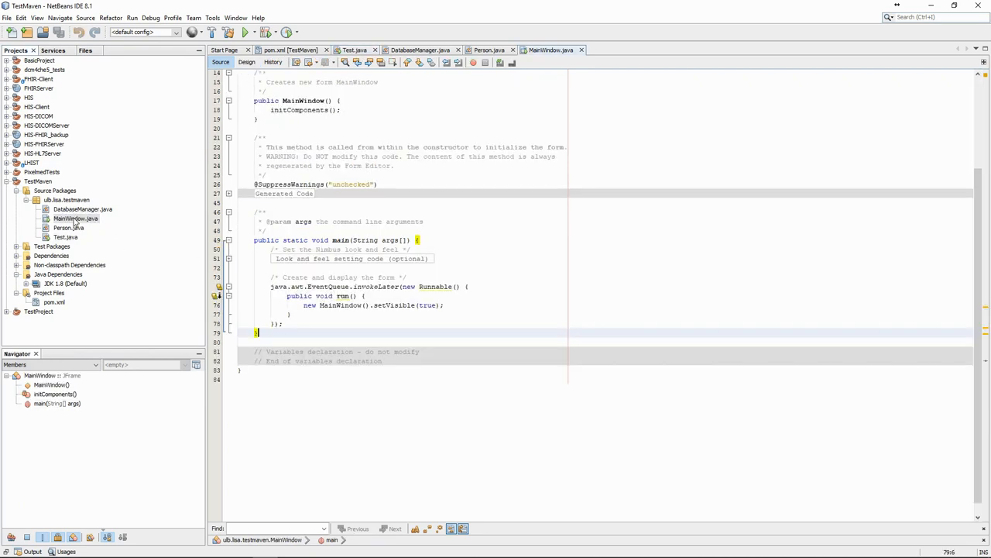
pyautogui.moveTo(286, 324); pyautogui.dragTo(271, 250)
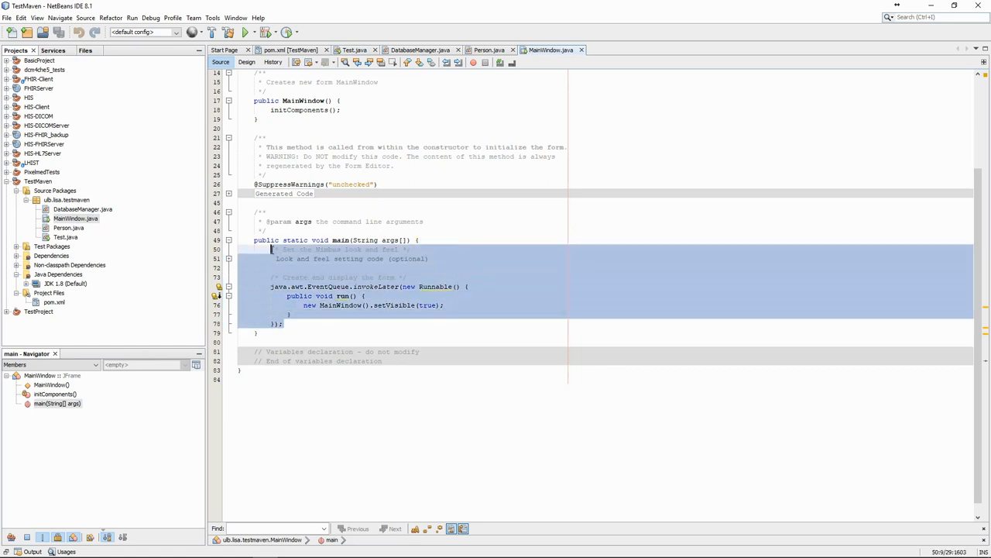
pyautogui.press('Delete')
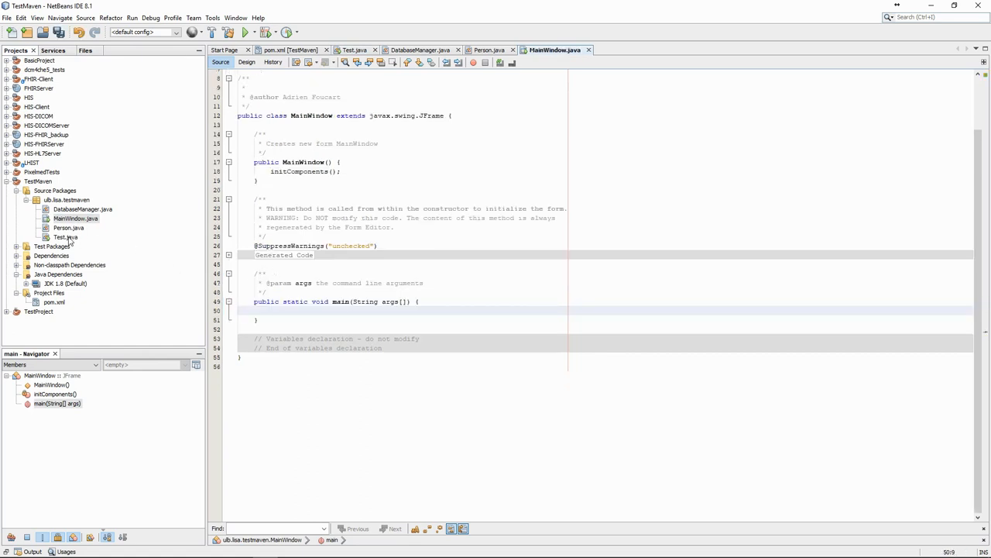
# Paste the MainWindow startup code into Test's main after the commented loop and save.
pyautogui.doubleClick(66, 237)
pyautogui.click(271, 231)
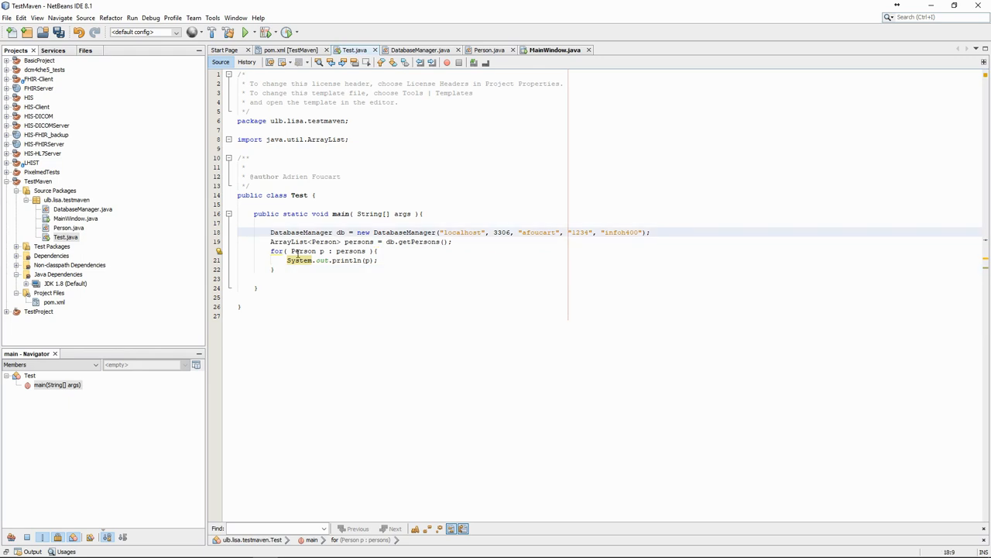
pyautogui.write('/*')
pyautogui.press('Down')
pyautogui.press('Down')
pyautogui.press('Down')
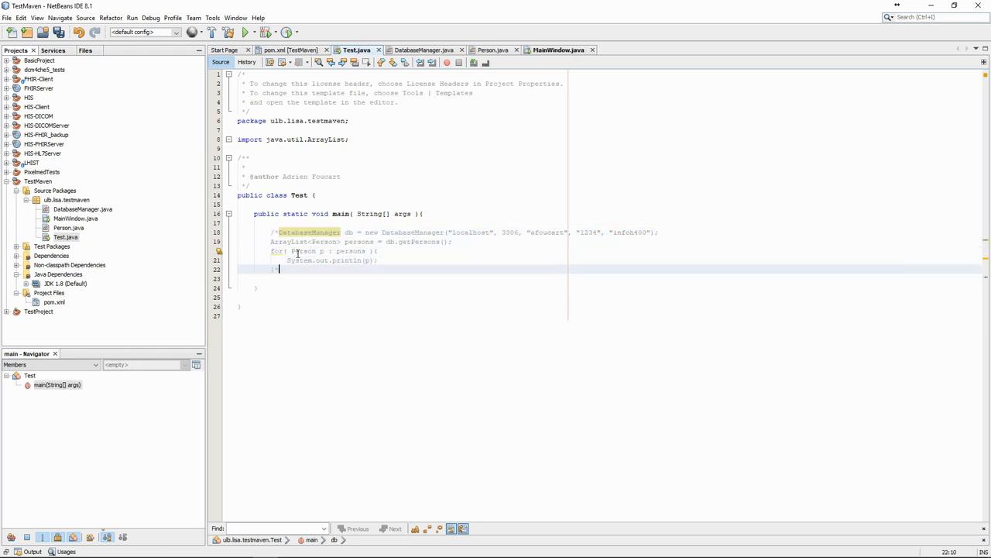
pyautogui.press('Return')
pyautogui.write('/* Set the Nimbus look and feel */         //<editor-fold defaultstate="collapsed" desc=" Look and feel setting code (optional) ">         /* If Nimbus (introduced in Java SE 6) is not available, stay with the default look and feel.          * For details see http://download.oracle.com/javase/tutorial/uiswing/lookandfeel/plaf.html          */         try {             for (javax.swing.UIManager.LookAndFeelInfo info : javax.swing.UIManager.getInstalledLookAndFeels()) {                 if ("Nimbus".equals(info.getName())) {                     javax.swing.UIManager.setLookAndFeel(info.getClassName());                     break;                 }             }         } catch (ClassNotFoundException ex) {             java.util.logging.Logger.getLogger(MainWindow.class.getName()).log(java.util.logging.Level.SEVERE, null, ex);         } catch (InstantiationException ex) {             java.util.logging.Logger.getLogger(MainWindow.class.getName()).log(java.util.logging.Level.SEVERE, null, ex);         } catch (IllegalAccessException ex) {             java.util.logging.Logger.getLogger(MainWindow.class.getName()).log(java.util.logging.Level.SEVERE, null, ex);         } catch (javax.swing.UnsupportedLookAndFeelException ex) {             java.util.logging.Logger.getLogger(MainWindow.class.getName()).log(java.util.logging.Level.SEVERE, null, ex);         }         //</editor-fold>          /* Create and display the form */         java.awt.EventQueue.invokeLater(new Runnable() {             public void run() {                 new MainWindow().setVisible(true);             }         });')
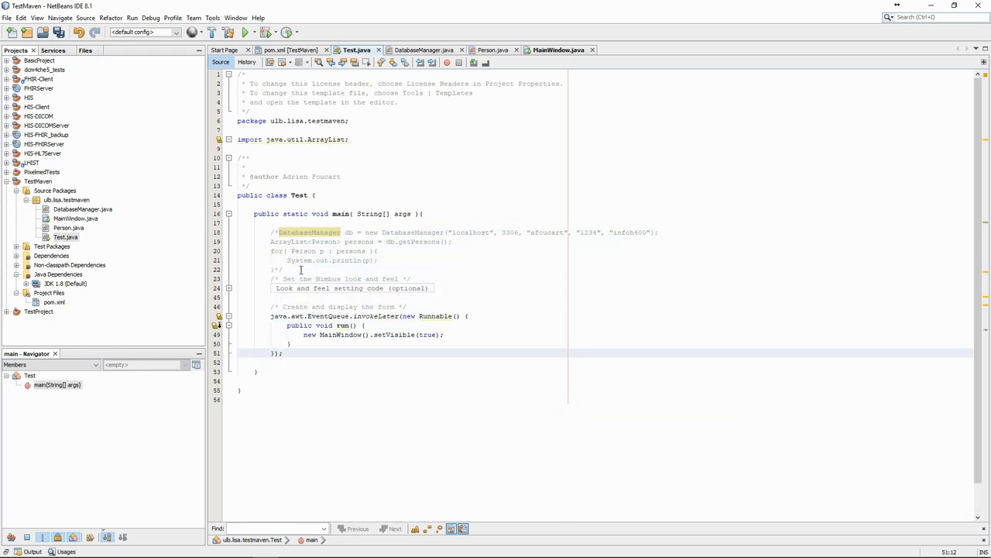
pyautogui.click(320, 297)
pyautogui.hotkey('ctrl', 's')
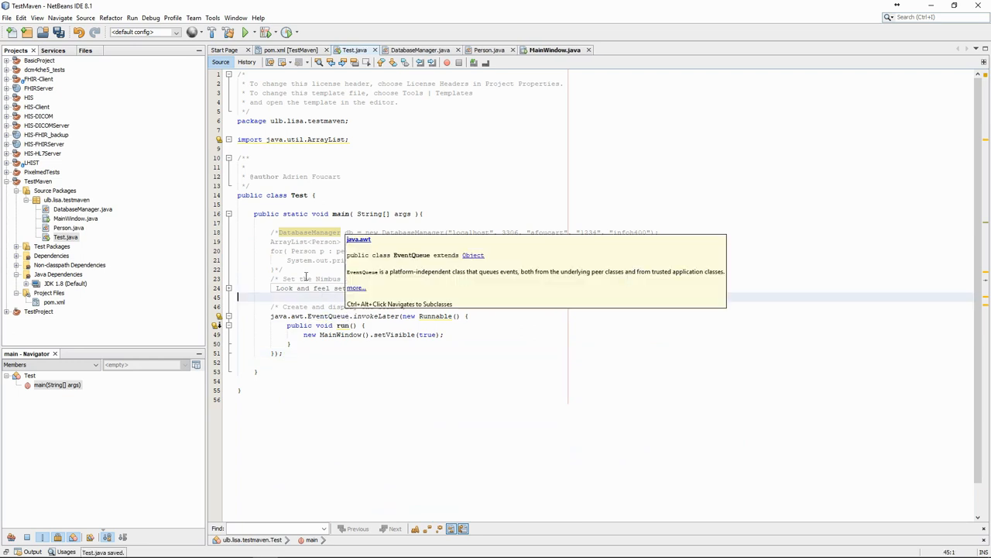
# Delete MainWindow's now-empty main method.
pyautogui.doubleClick(76, 218)
pyautogui.moveTo(281, 337); pyautogui.dragTo(245, 277)
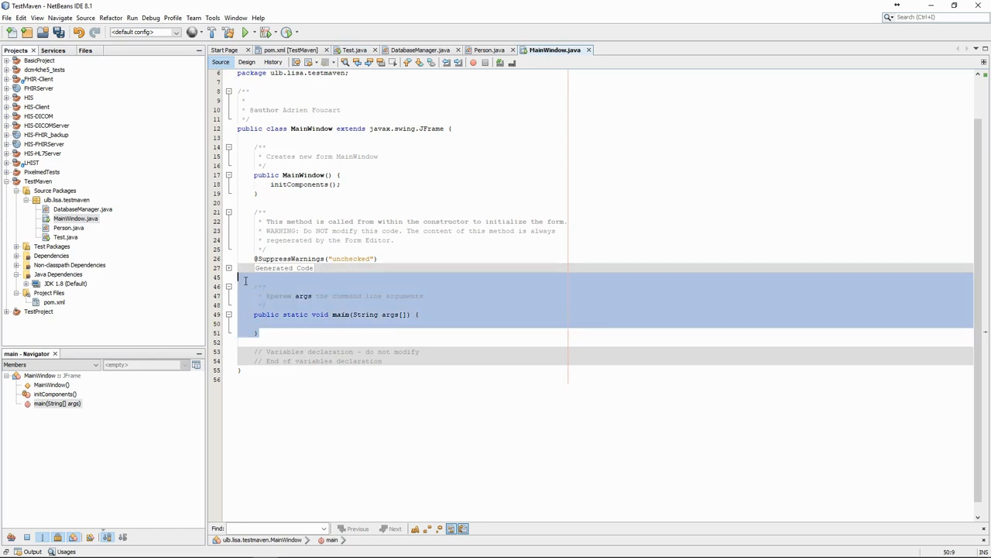
pyautogui.press('Delete')
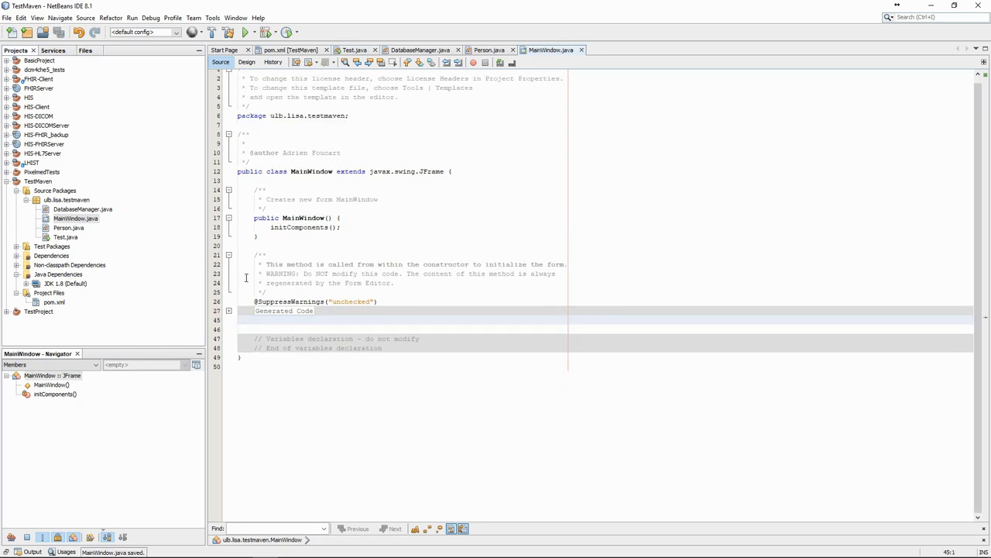
# Run the project, view the empty MainWindow, and close it so the build ends in BUILD SUCCESS.
pyautogui.click(245, 31)
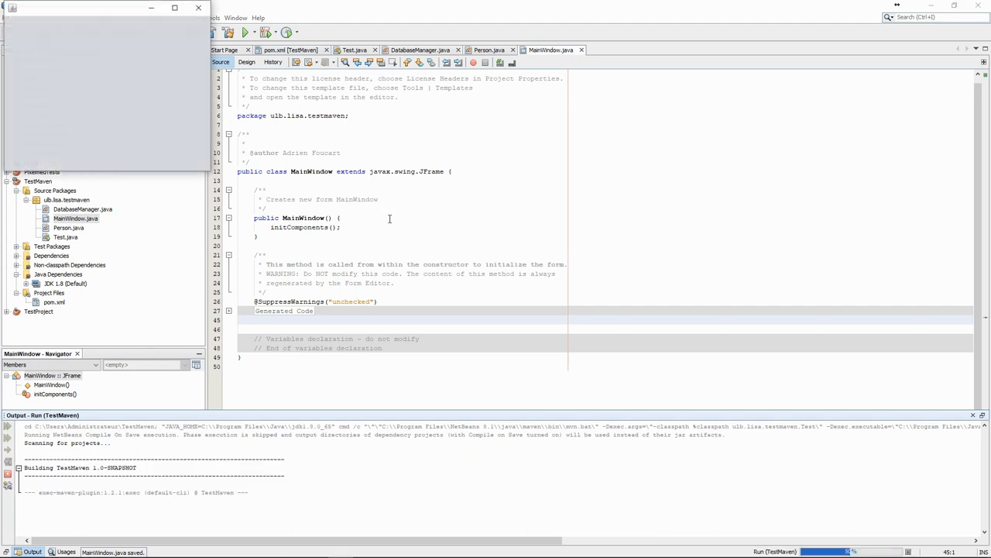
pyautogui.moveTo(53, 14); pyautogui.dragTo(263, 132)
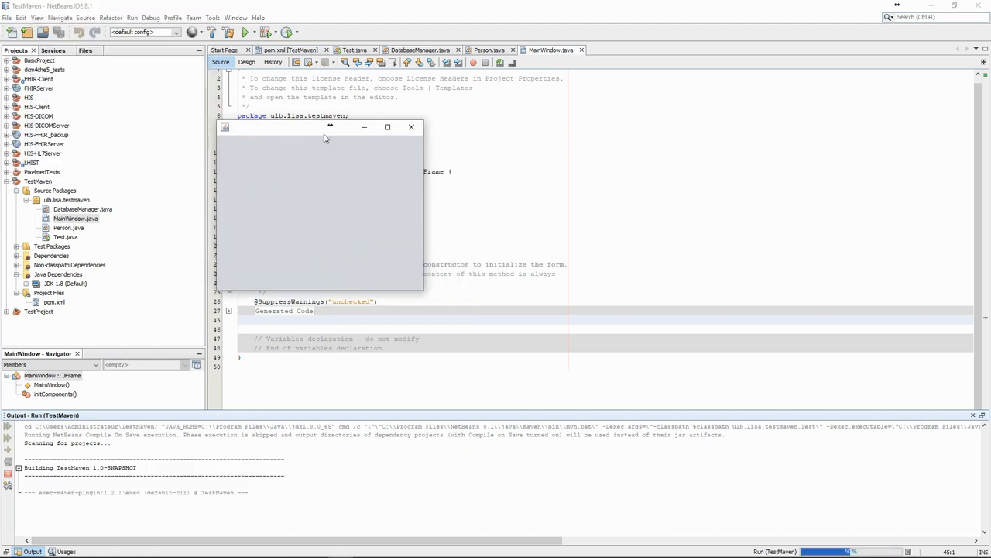
pyautogui.click(409, 129)
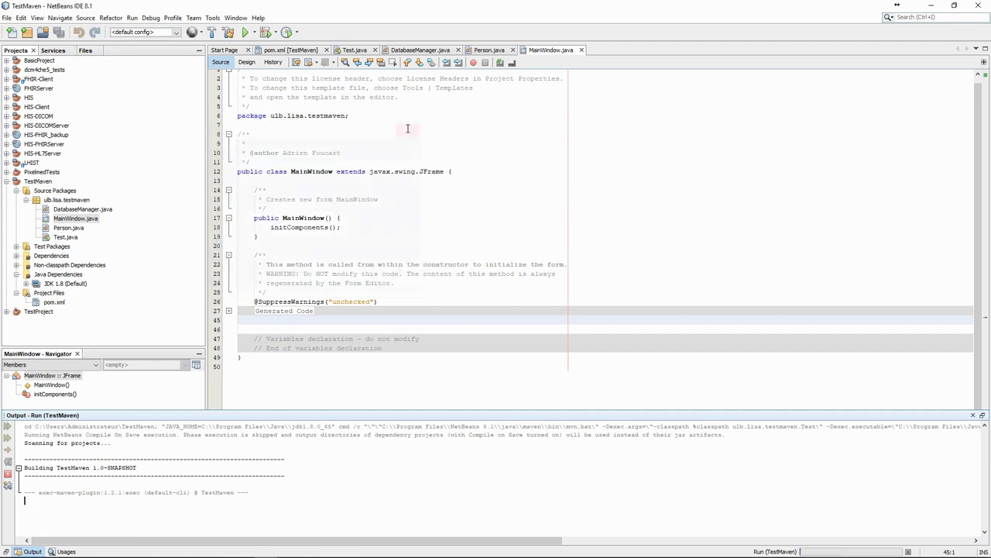
# Place a 'Persons List' label at the top-left of the MainWindow form in the designer.
pyautogui.click(247, 62)
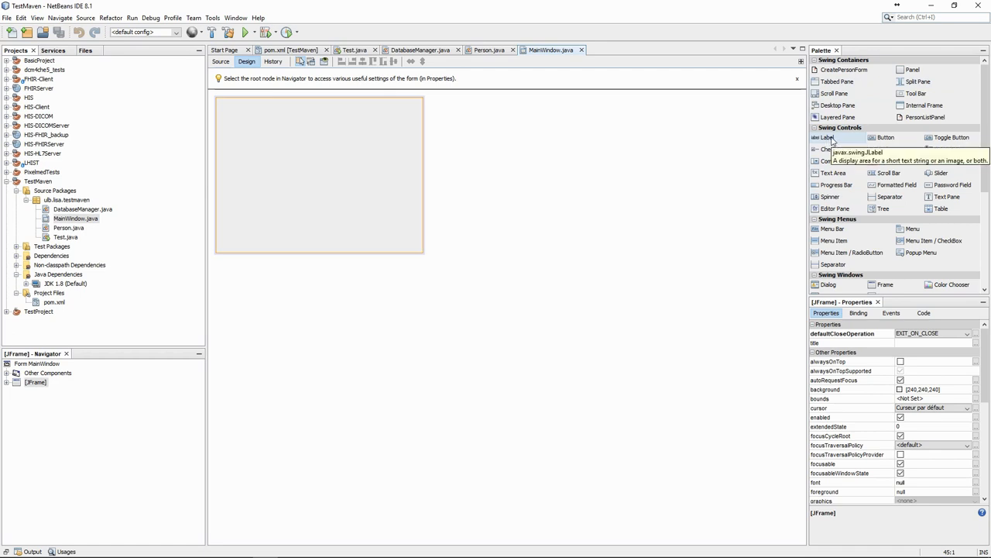
pyautogui.click(834, 140)
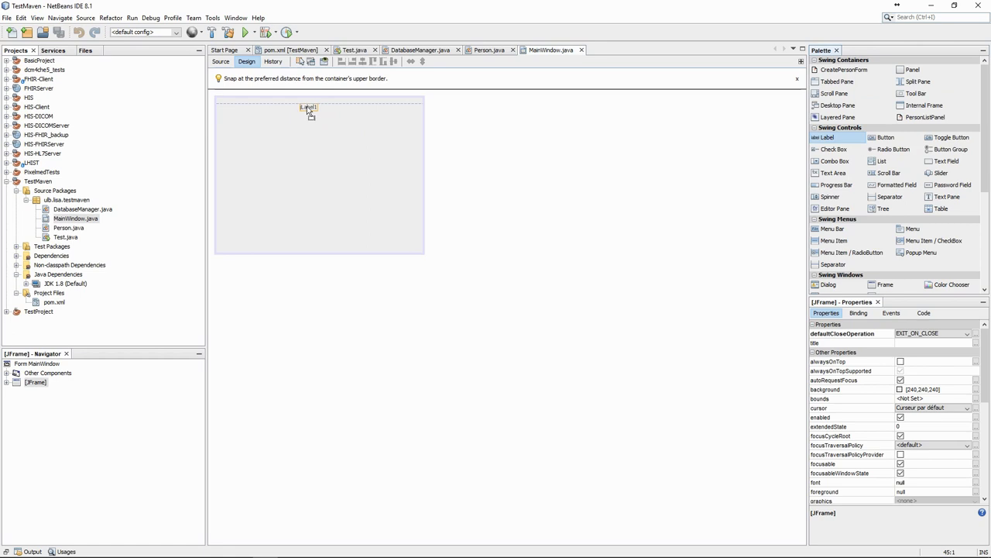
pyautogui.click(308, 110)
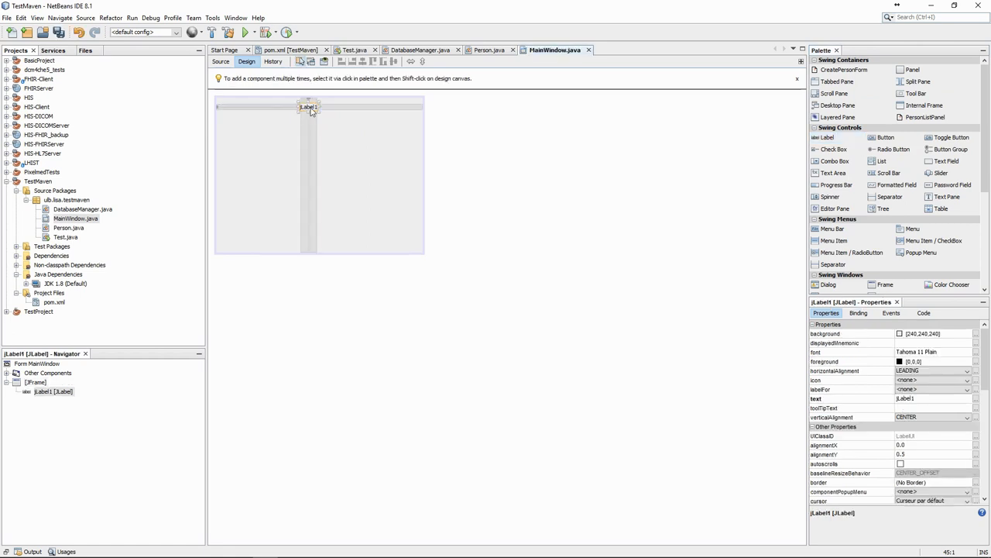
pyautogui.write('Persons List')
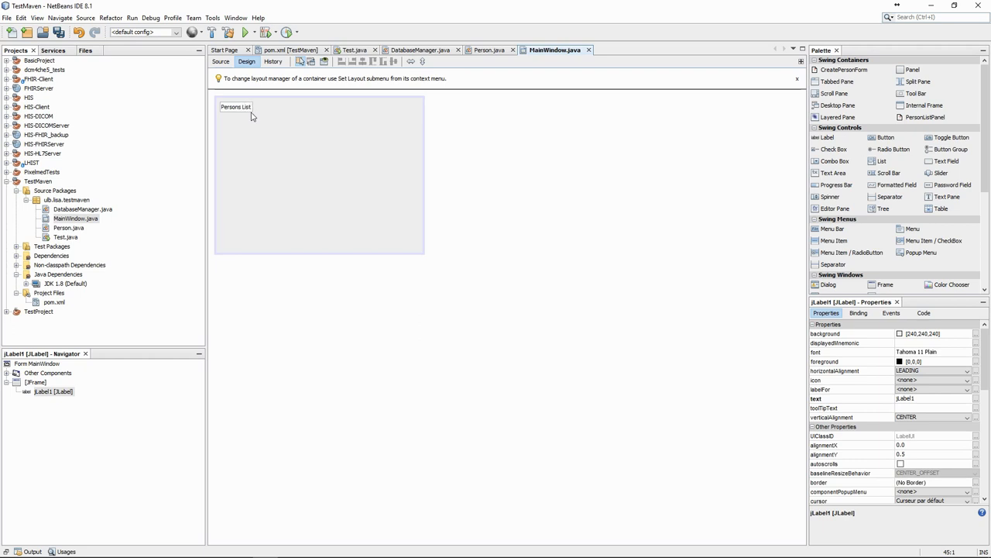
pyautogui.press('Return')
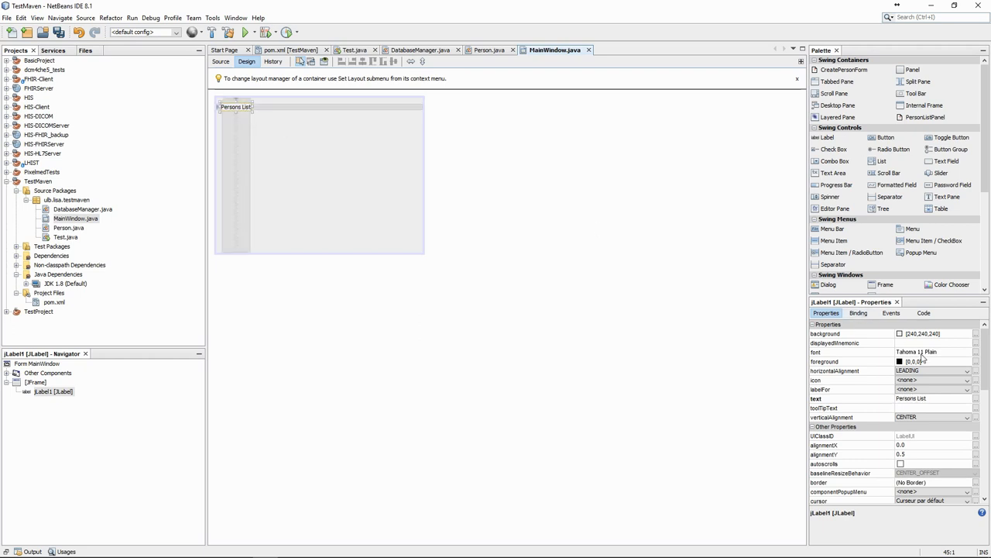
# Set the heading's font to Tahoma Bold 18.
pyautogui.click(975, 352)
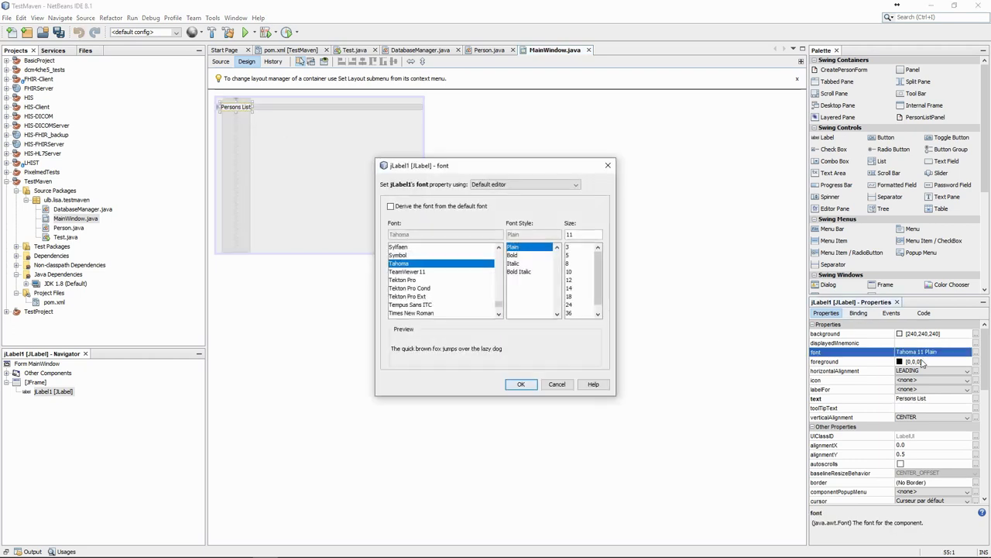
pyautogui.click(572, 297)
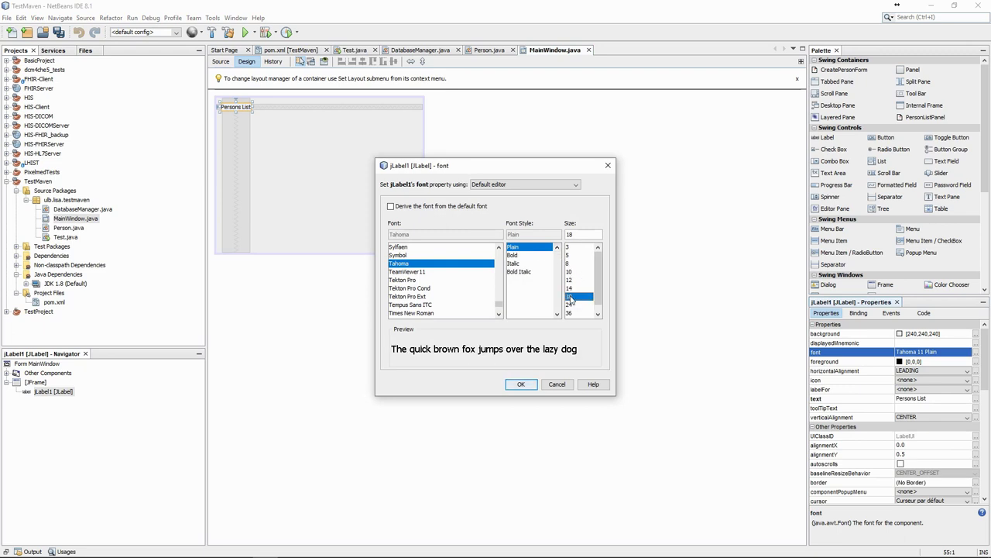
pyautogui.click(516, 257)
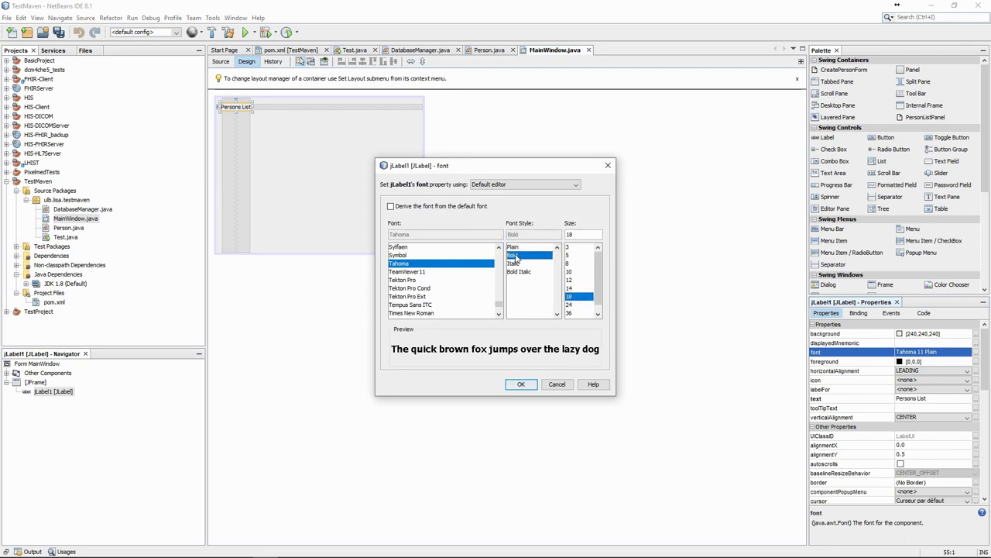
pyautogui.click(521, 384)
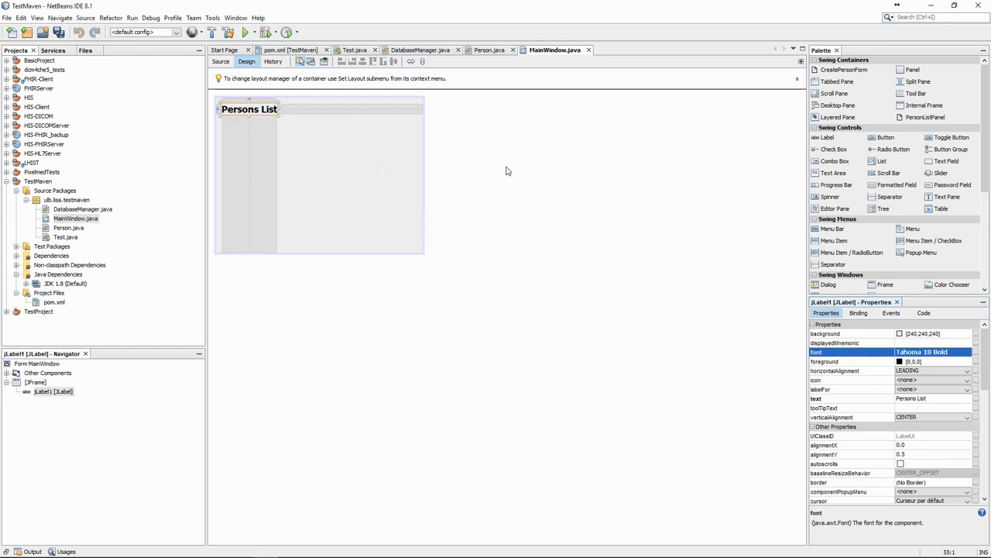
pyautogui.click(507, 170)
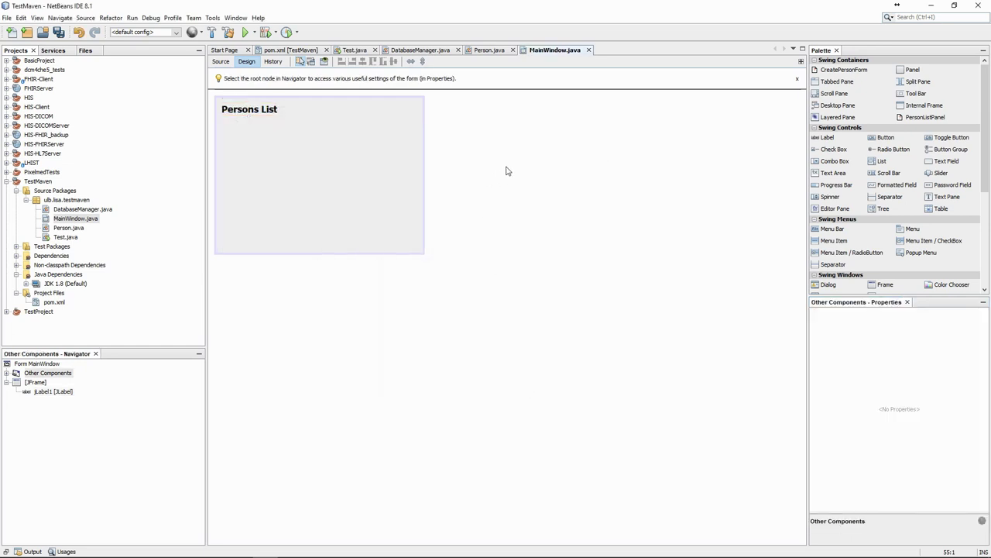
# Add a list below the heading and stretch it to fill the form, leaving the list selected.
pyautogui.click(883, 161)
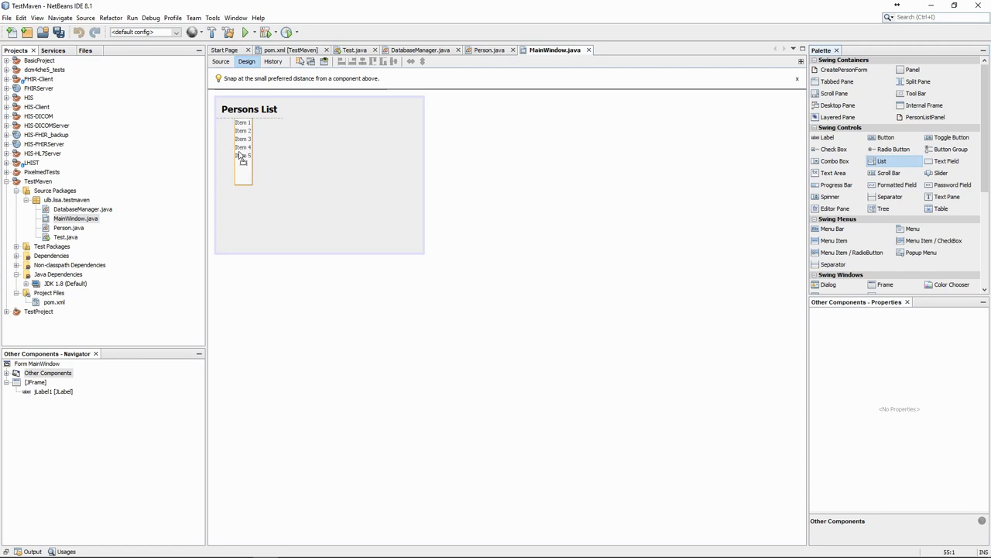
pyautogui.click(229, 158)
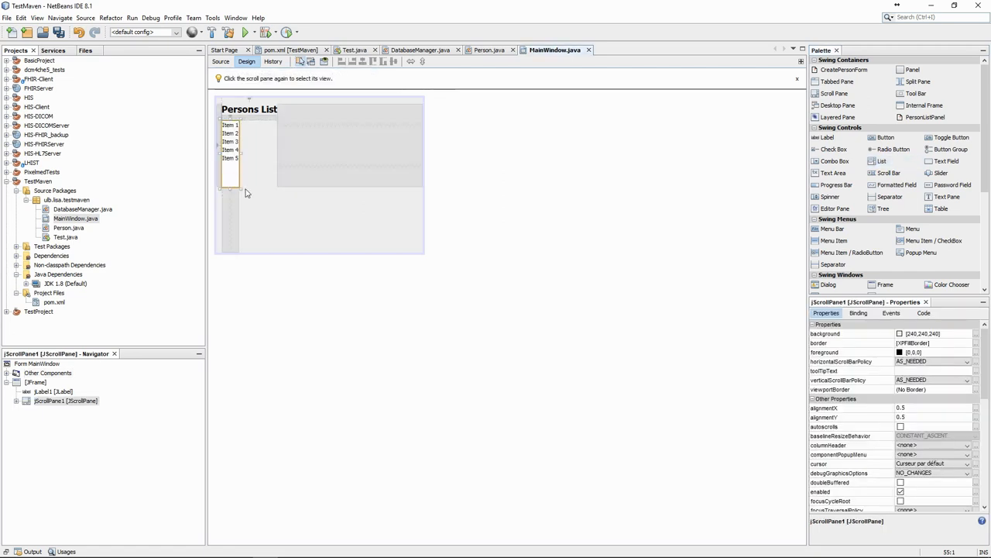
pyautogui.moveTo(237, 188); pyautogui.dragTo(418, 229)
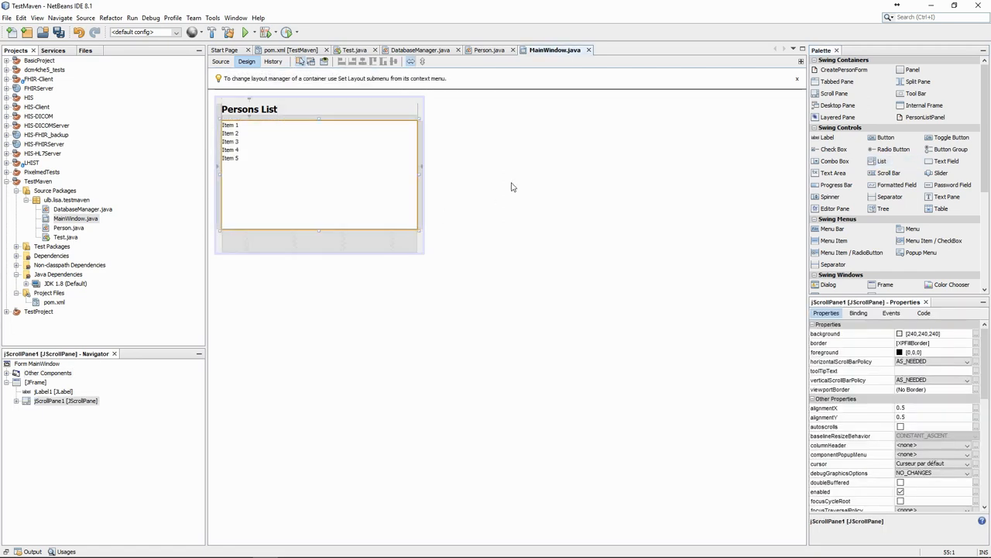
pyautogui.click(527, 145)
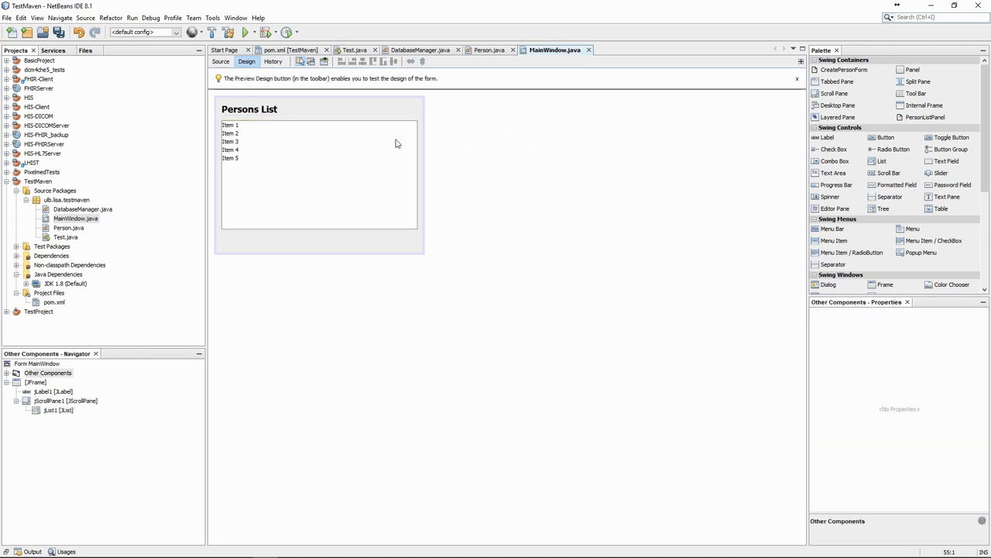
pyautogui.click(285, 142)
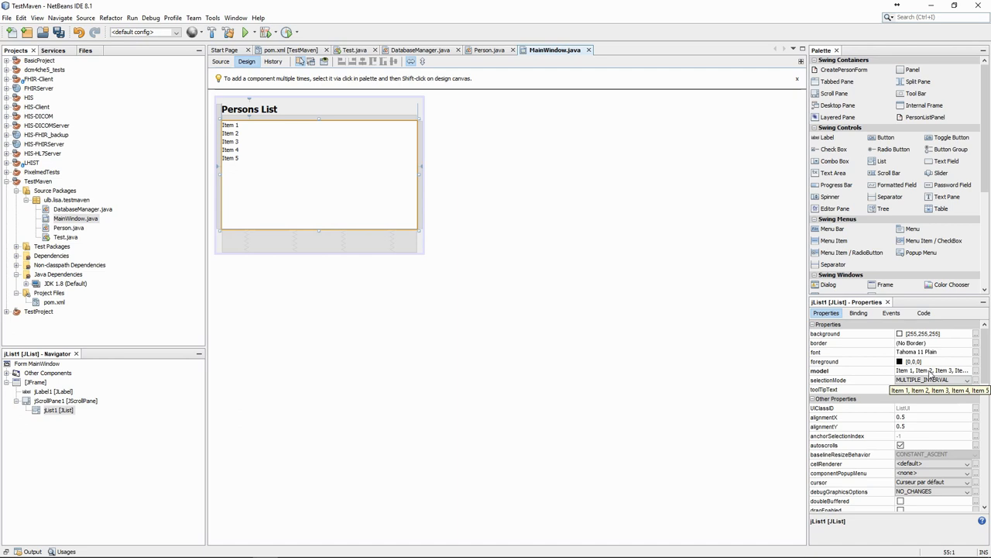
# Clear the list's placeholder model items, set selectionMode to SINGLE, and save the form.
pyautogui.click(931, 371)
pyautogui.press('Delete')
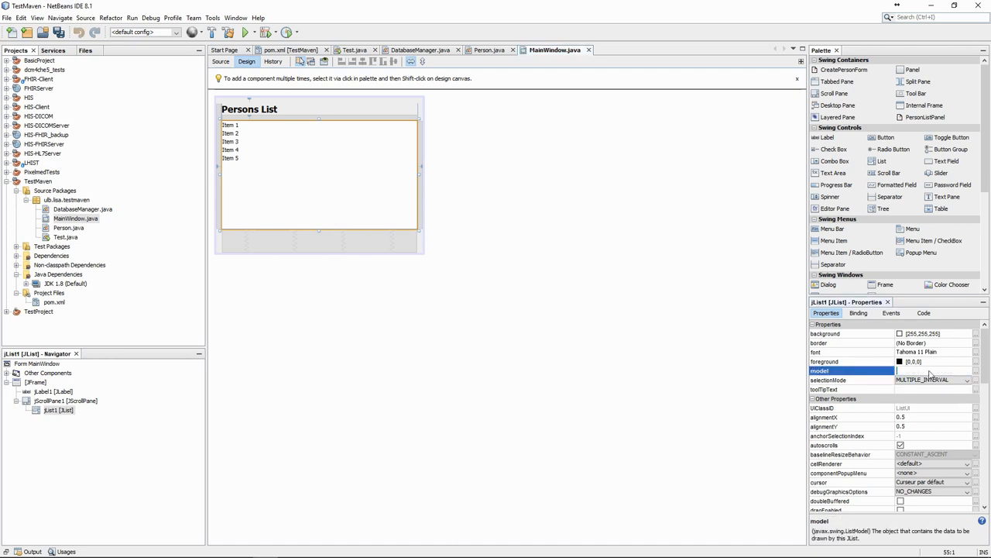
pyautogui.press('Return')
pyautogui.click(927, 381)
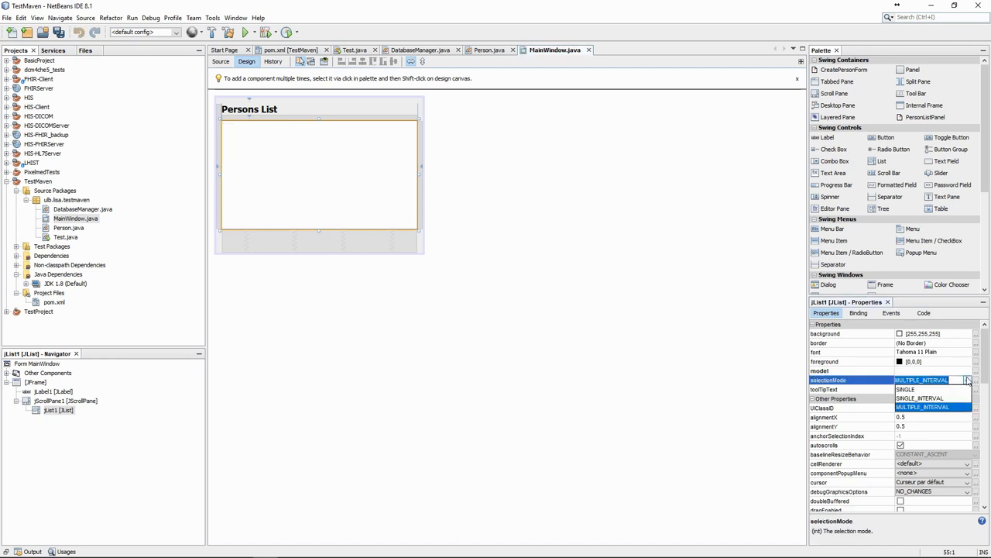
pyautogui.click(967, 380)
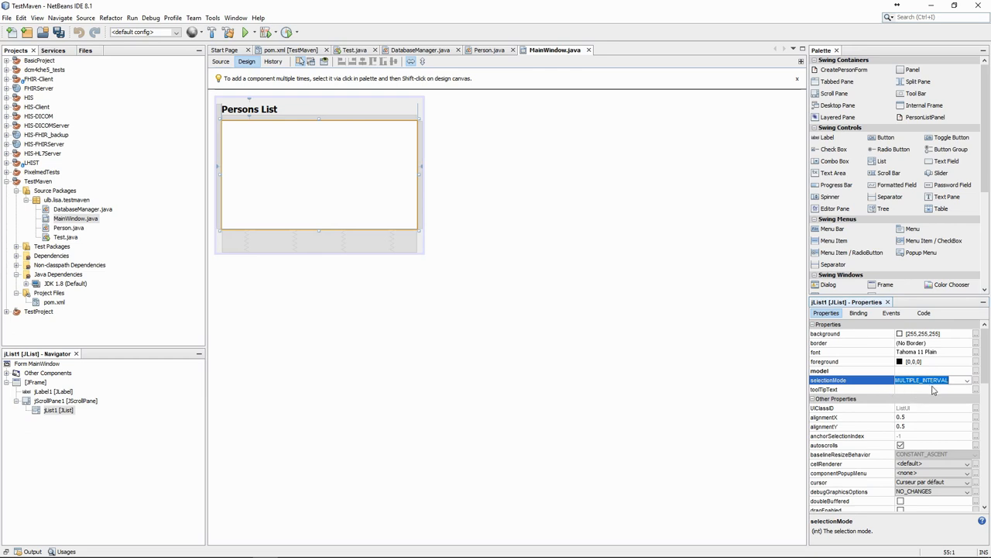
pyautogui.click(966, 381)
pyautogui.click(937, 397)
pyautogui.click(748, 379)
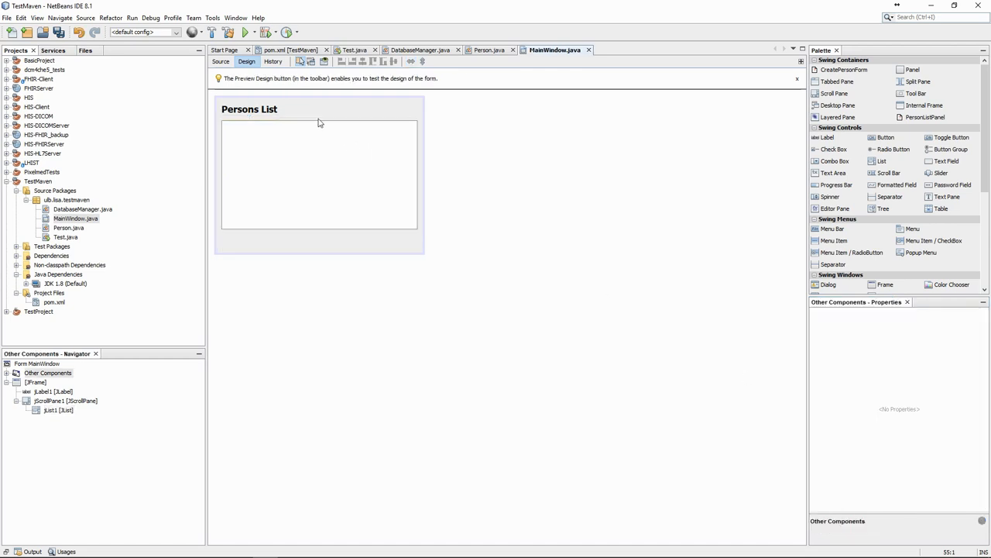
pyautogui.hotkey('ctrl', 's')
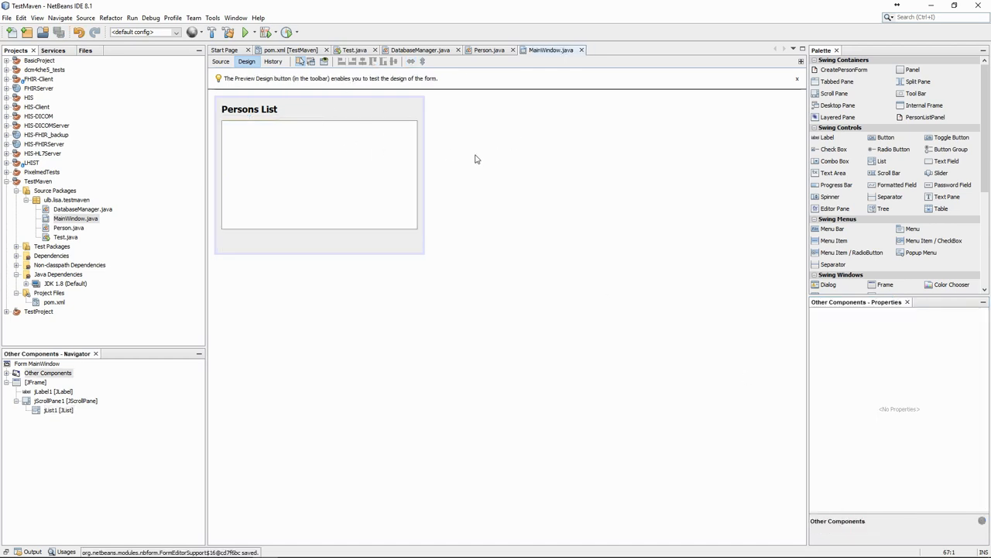
# Rename the list variable to jListPersons and return to the source code.
pyautogui.click(343, 170)
pyautogui.rightClick(328, 151)
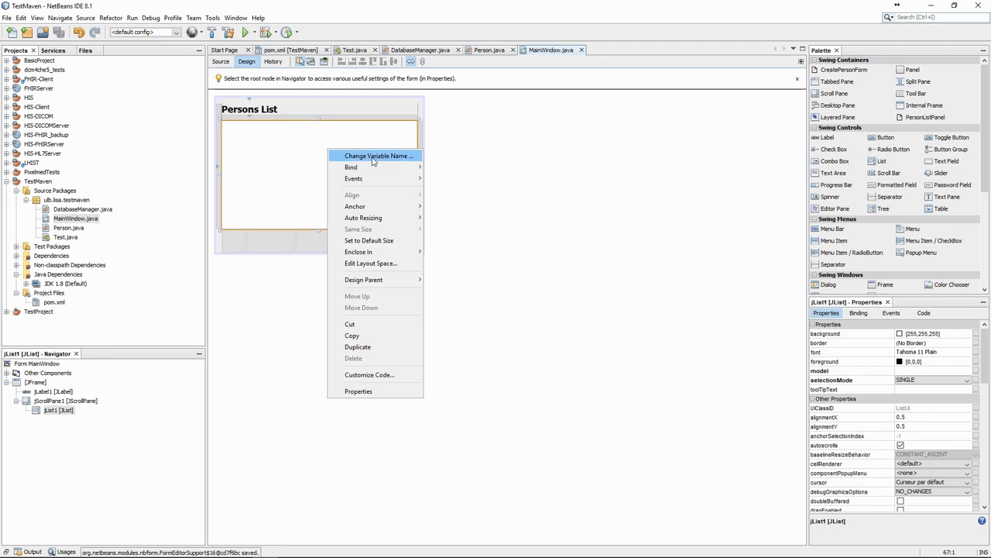
pyautogui.click(372, 157)
pyautogui.write('jListPersons')
pyautogui.press('Return')
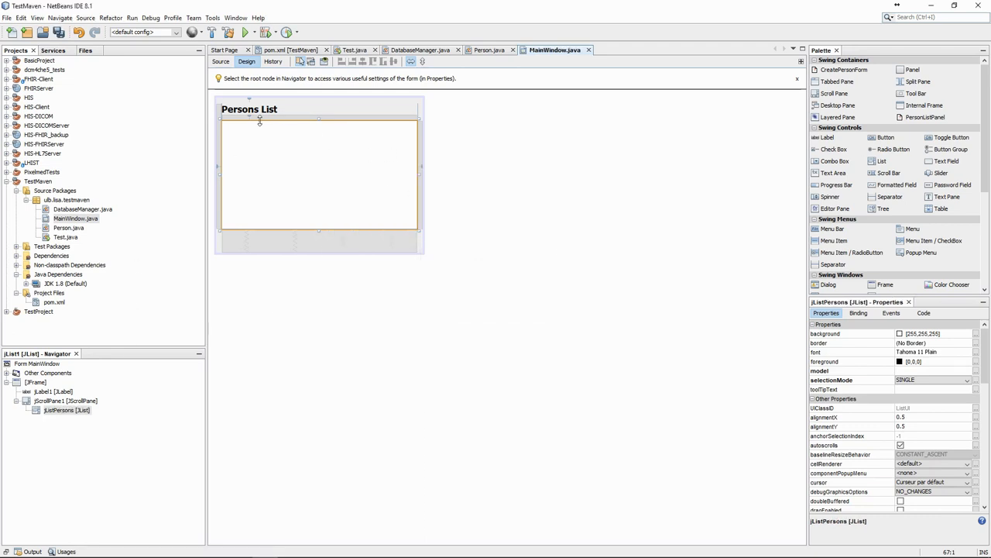
pyautogui.click(220, 61)
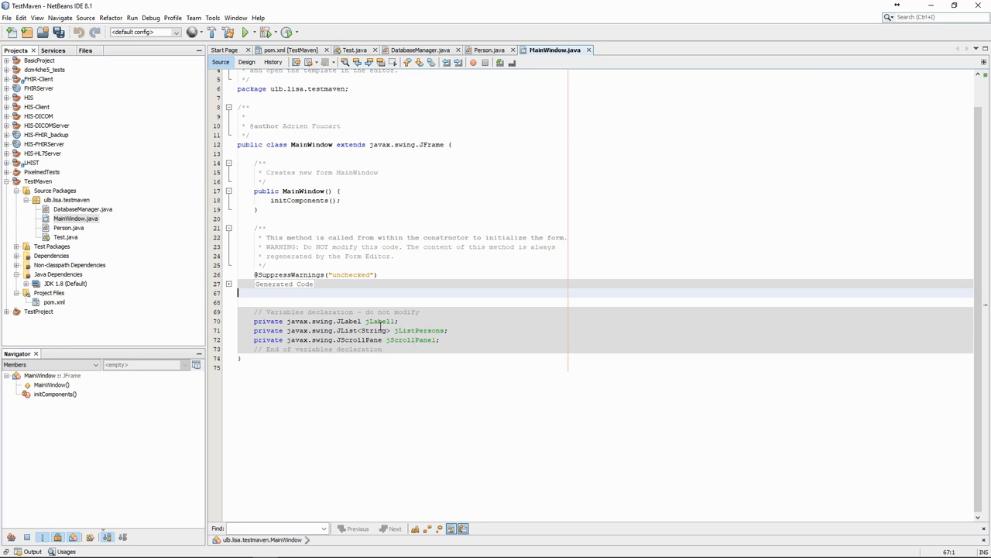
# Expand the Generated Code fold, run the project and centre the Persons List window.
pyautogui.click(229, 284)
pyautogui.scroll(-5, 389, 273)
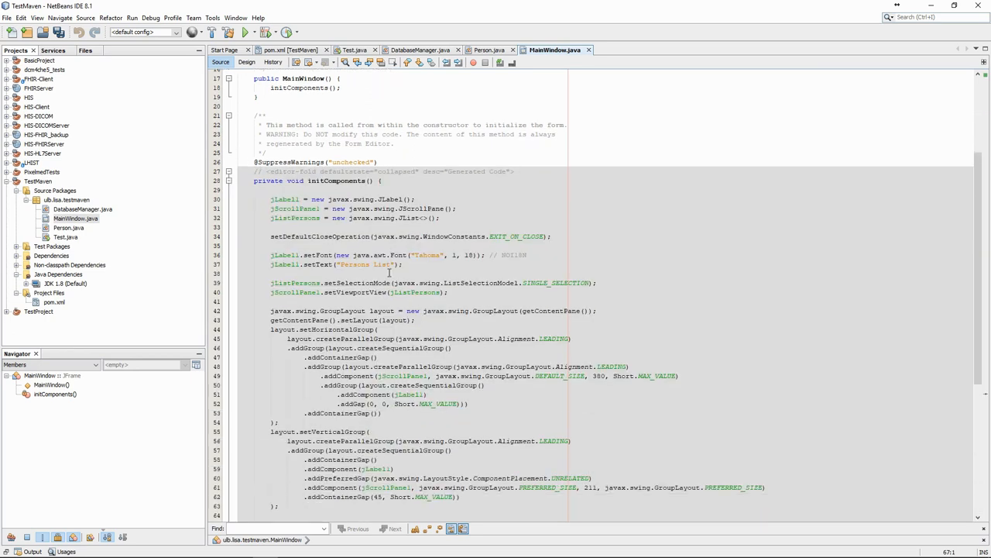
pyautogui.scroll(-3, 389, 273)
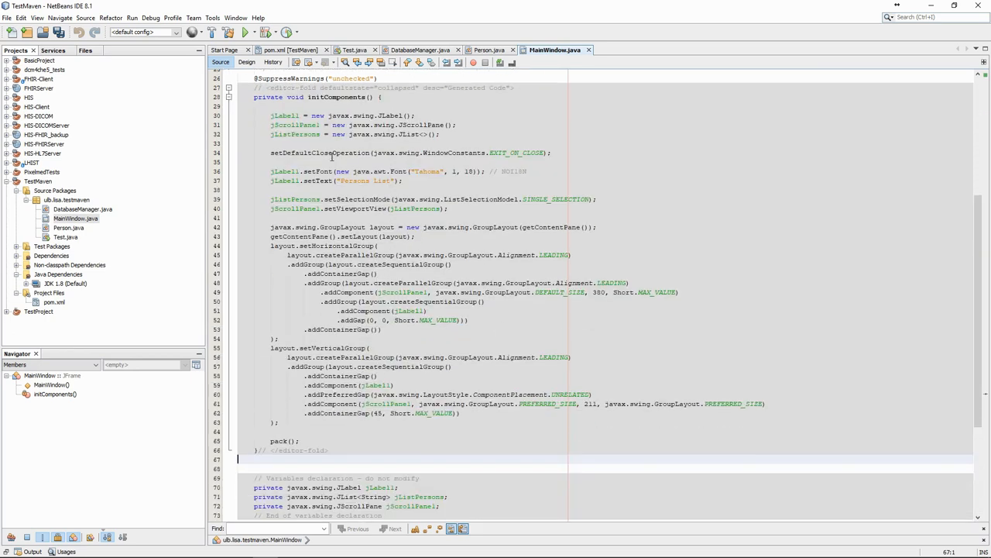
pyautogui.scroll(3, 316, 235)
pyautogui.scroll(3, 316, 234)
pyautogui.scroll(3, 316, 235)
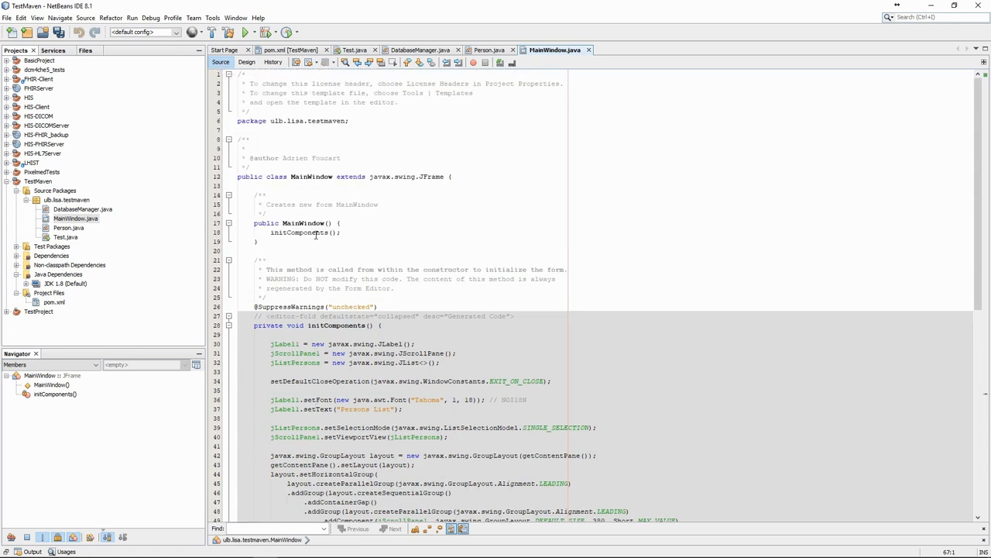
pyautogui.click(245, 32)
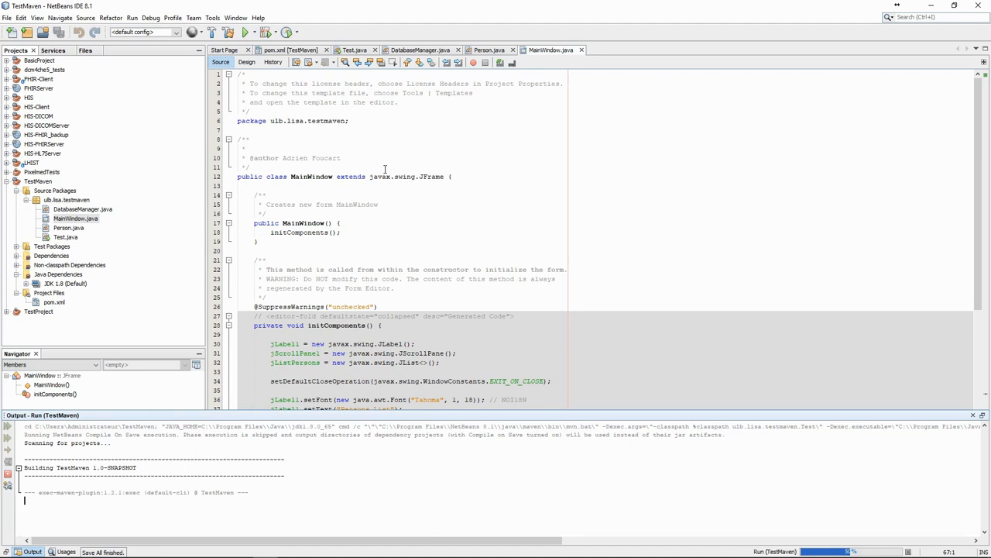
pyautogui.moveTo(48, 14); pyautogui.dragTo(355, 118)
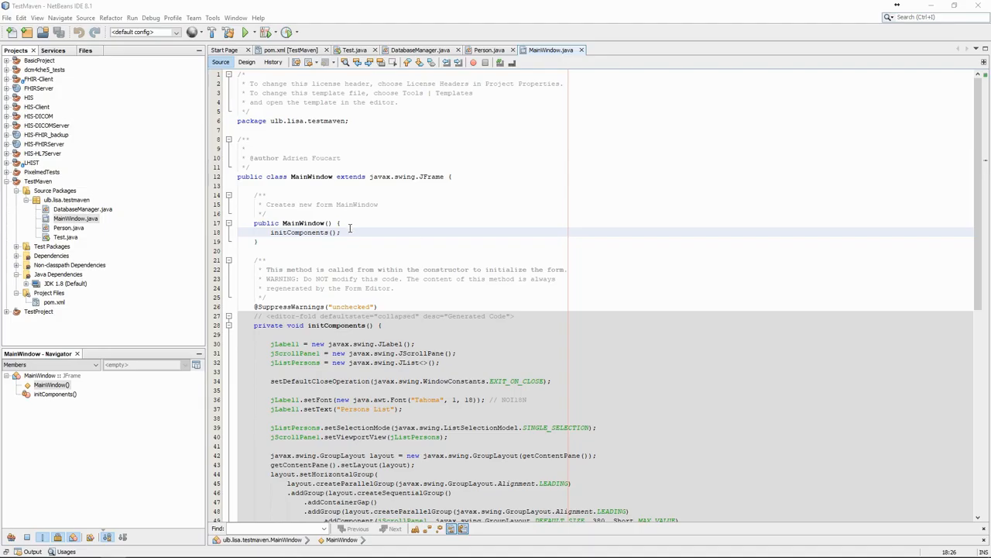
# Add jListPersons.setModel(listModel); after the addElement calls via completion and save.
pyautogui.click(350, 227)
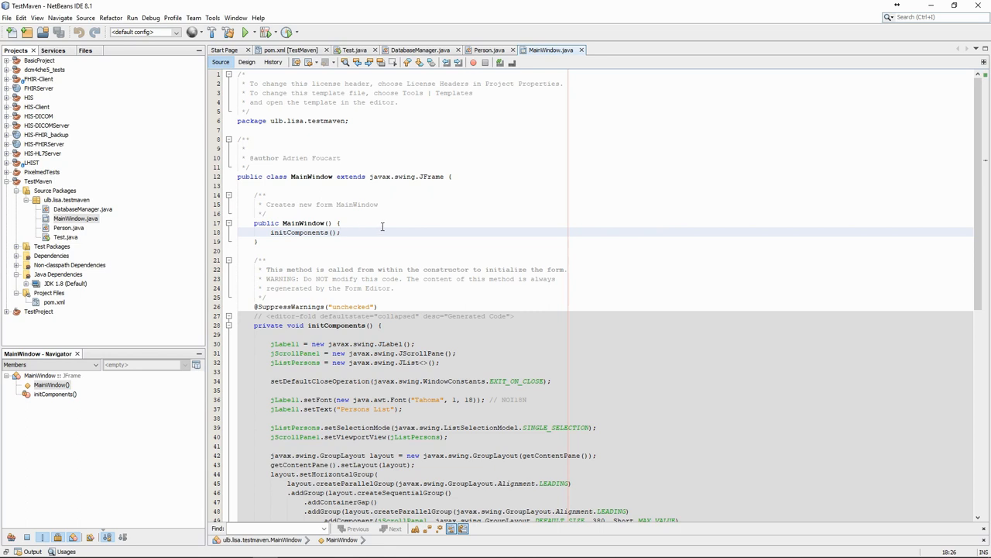
pyautogui.press('Return')
pyautogui.press('Return')
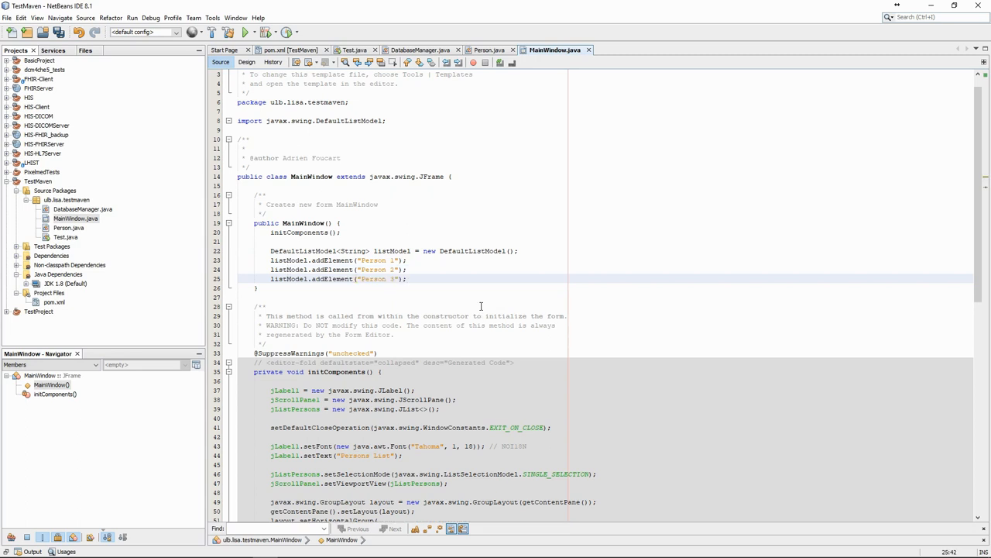
pyautogui.press('Return')
pyautogui.press('Return')
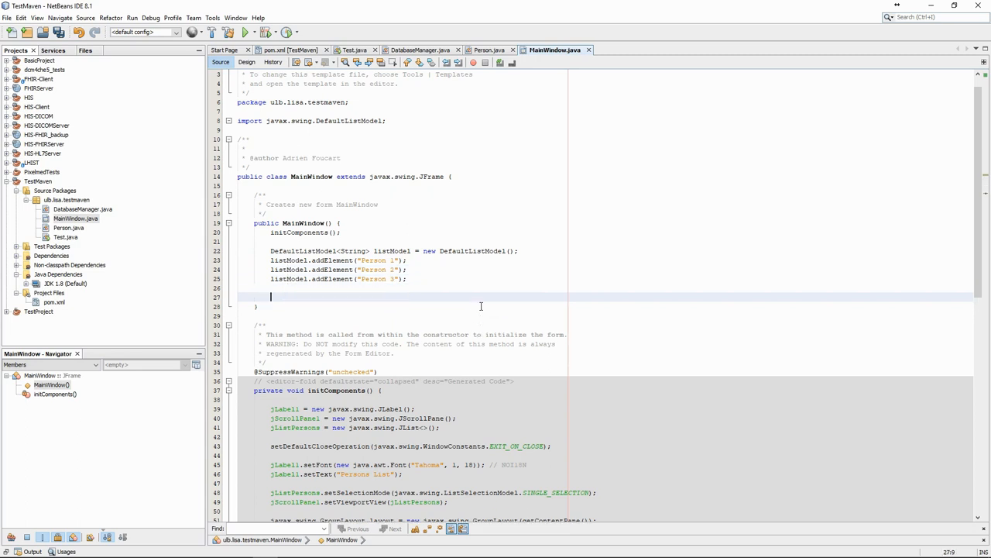
pyautogui.write('jListPersons.')
pyautogui.write('setM')
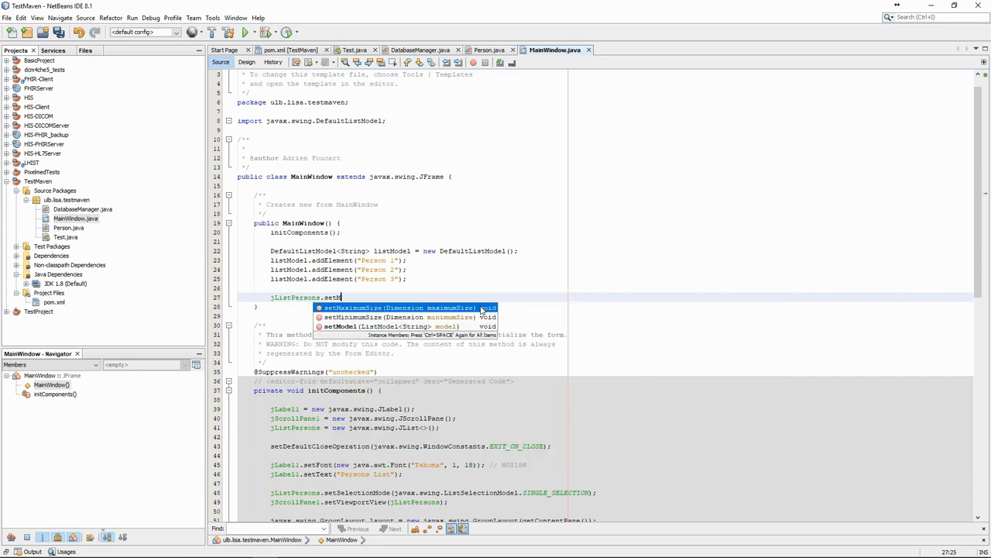
pyautogui.press('BackSpace')
pyautogui.write('M')
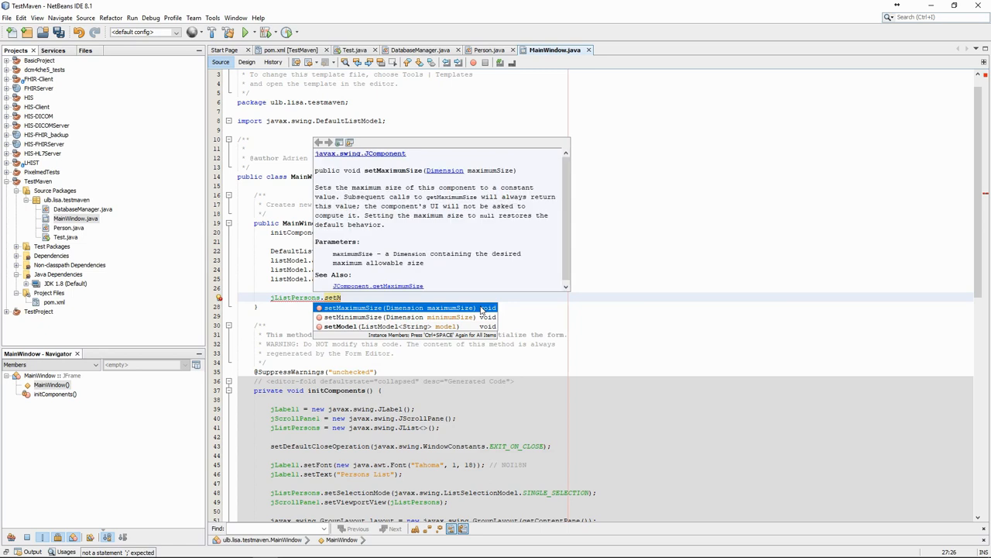
pyautogui.press('Down')
pyautogui.press('Down')
pyautogui.press('Return')
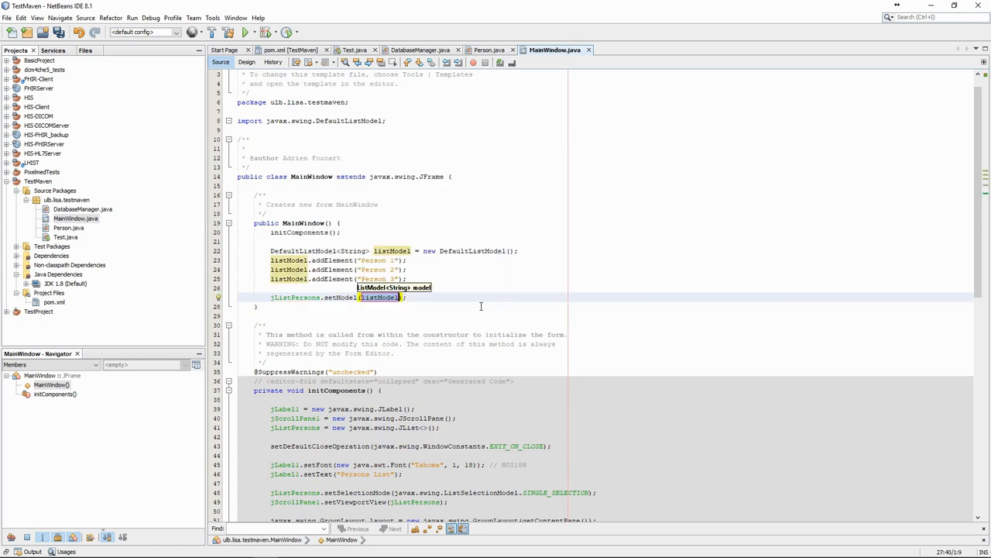
pyautogui.press('Return')
pyautogui.write(';')
pyautogui.hotkey('ctrl', 's')
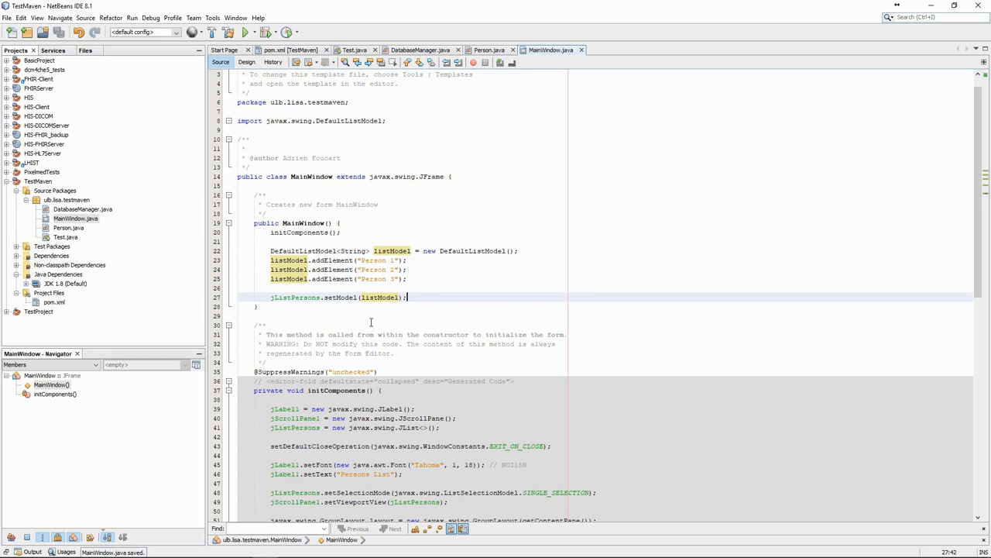
pyautogui.click(245, 31)
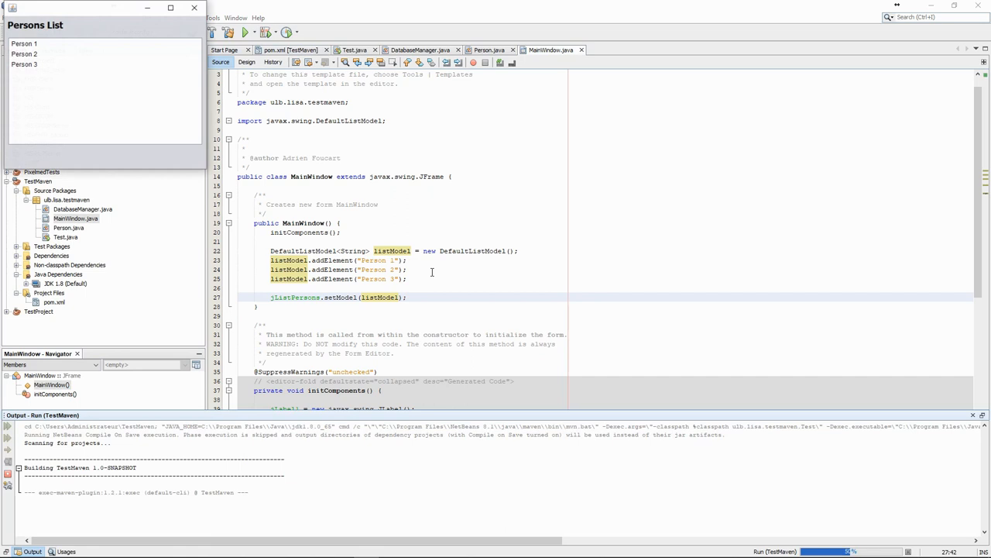
pyautogui.click(23, 43)
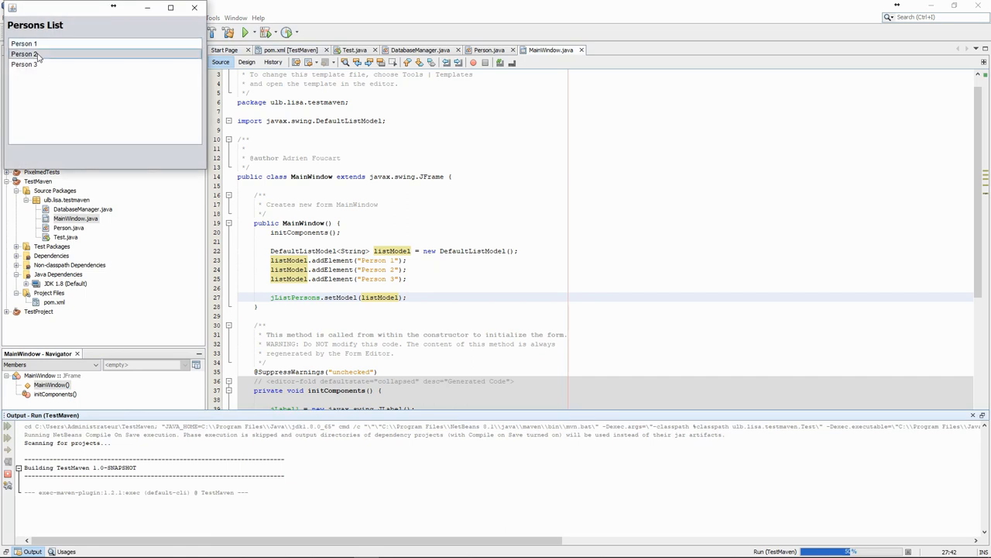
pyautogui.click(37, 63)
pyautogui.click(39, 44)
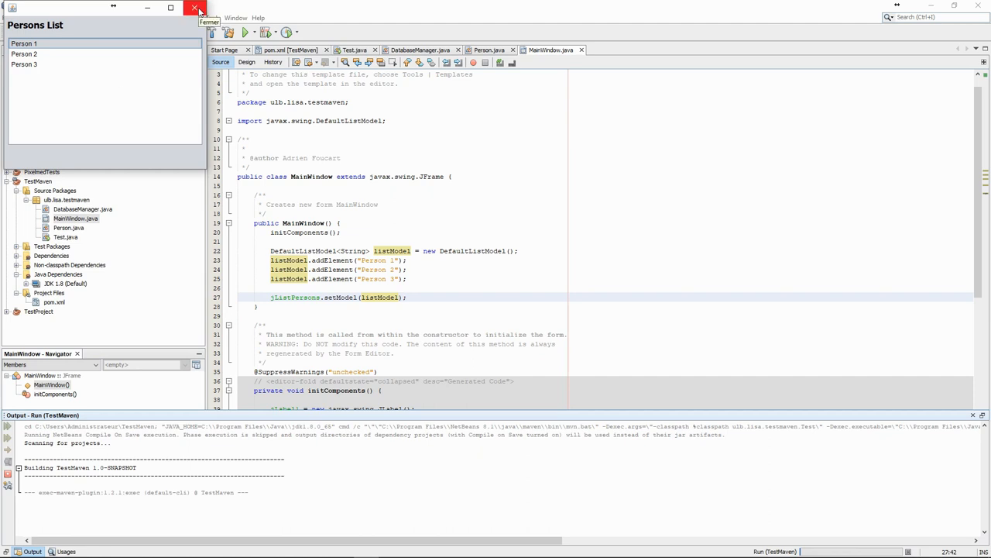
pyautogui.click(196, 8)
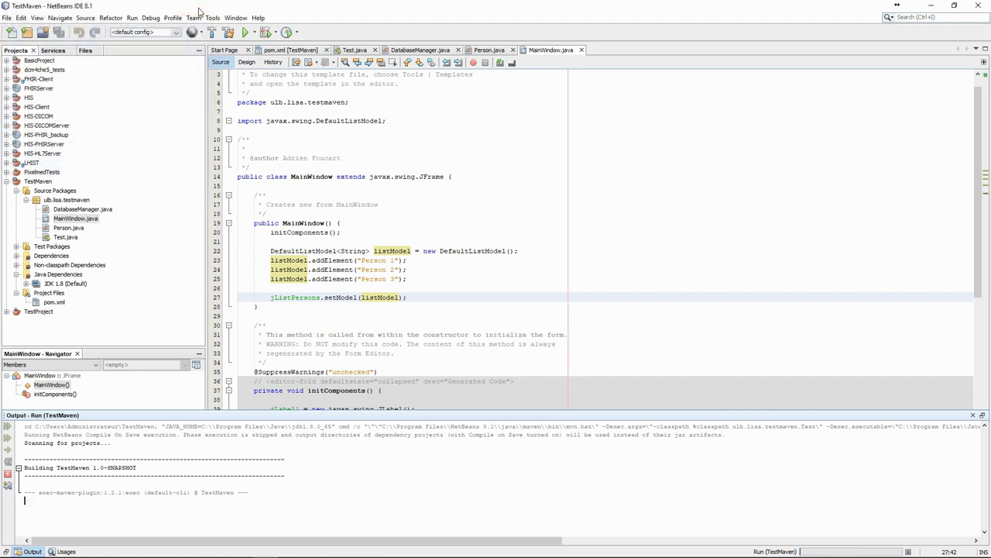
pyautogui.doubleClick(354, 250)
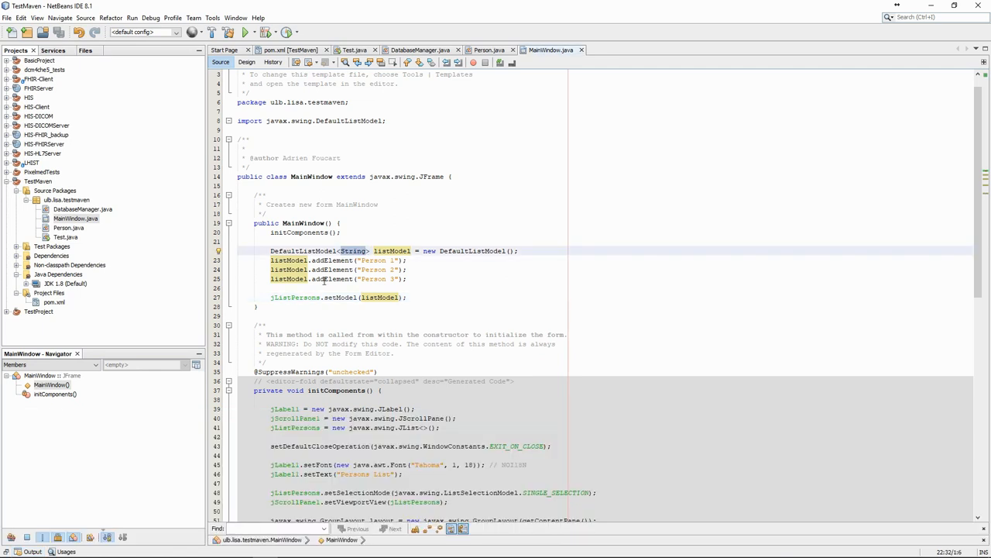
# Copy the DatabaseManager and persons lines from Test.java into MainWindow after initComponents().
pyautogui.click(348, 241)
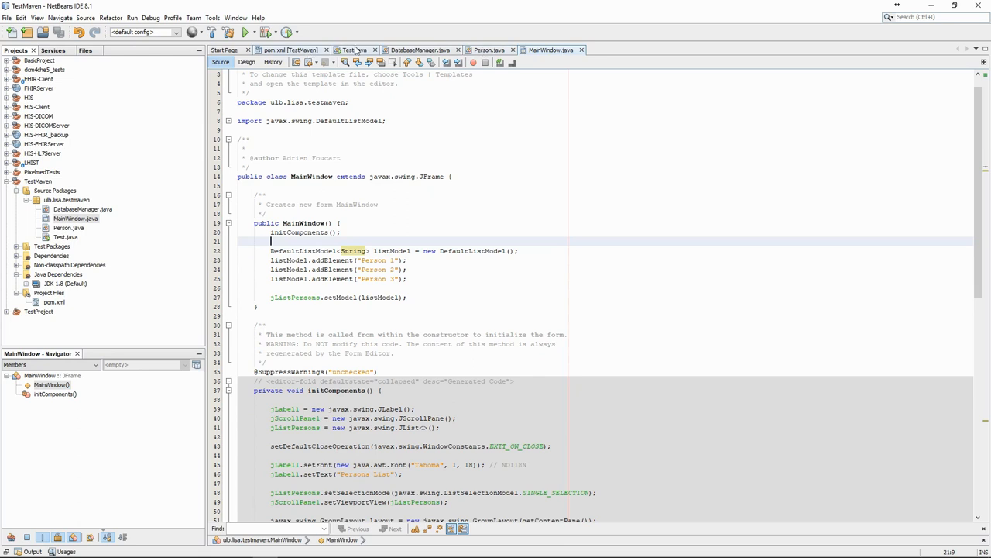
pyautogui.click(353, 49)
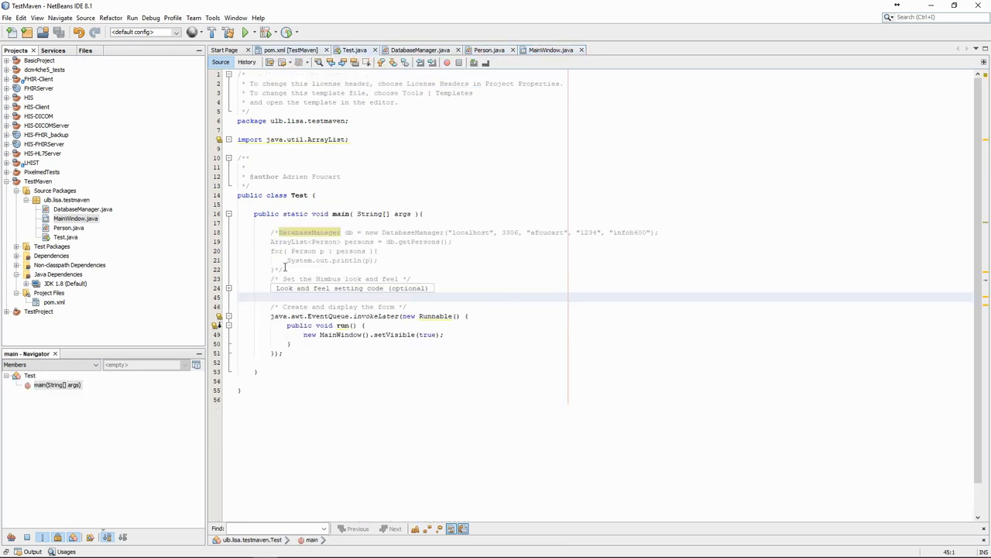
pyautogui.moveTo(277, 232); pyautogui.dragTo(457, 240)
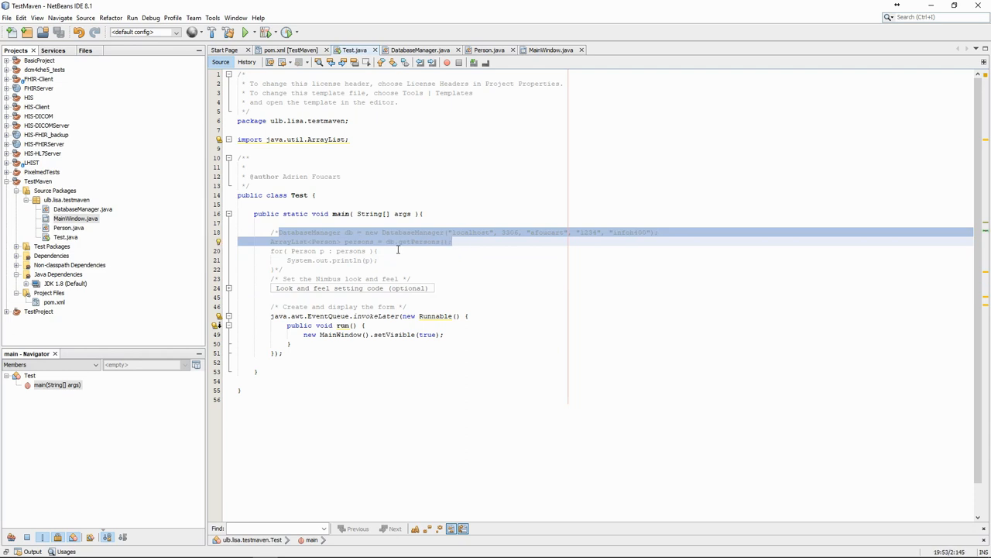
pyautogui.click(397, 250)
pyautogui.click(546, 51)
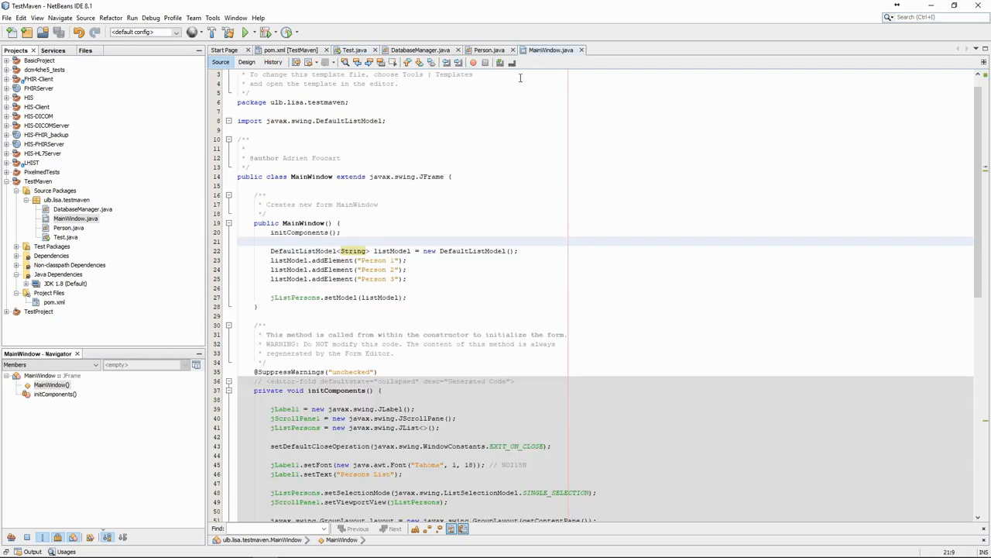
pyautogui.click(374, 241)
pyautogui.hotkey('ctrl', 'v')
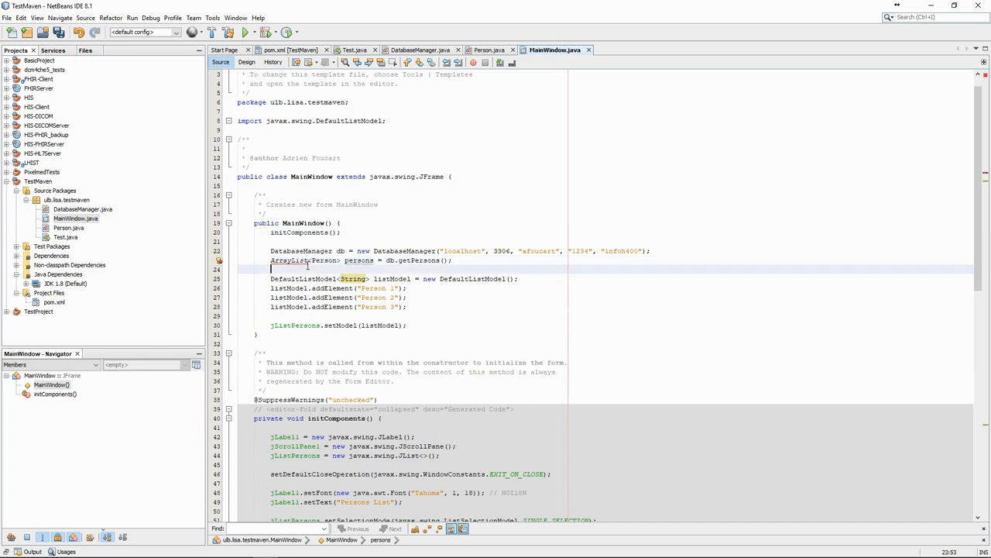
# Import java.util.ArrayList and adjust the list model's type.
pyautogui.click(378, 259)
pyautogui.click(309, 259)
pyautogui.hotkey('ctrl', 'space')
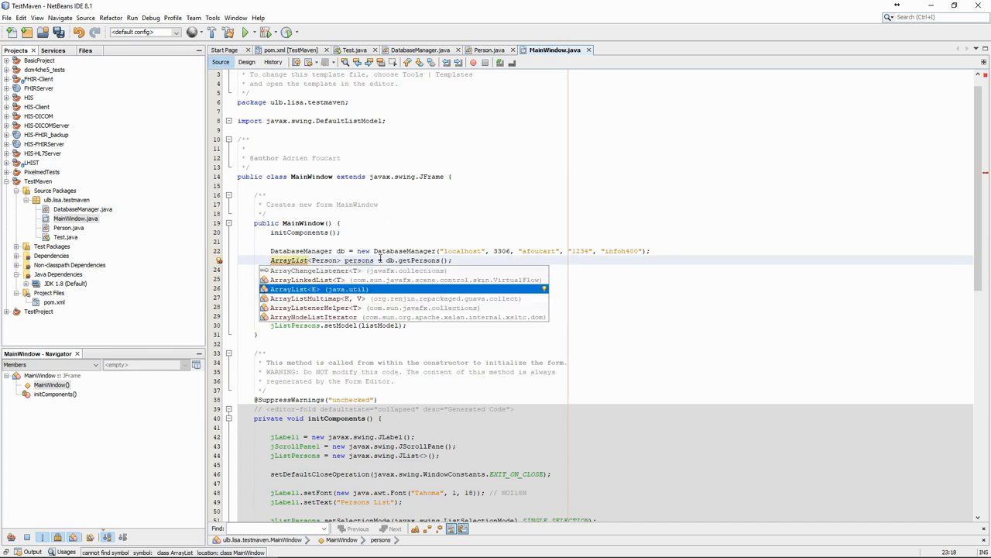
pyautogui.press('Return')
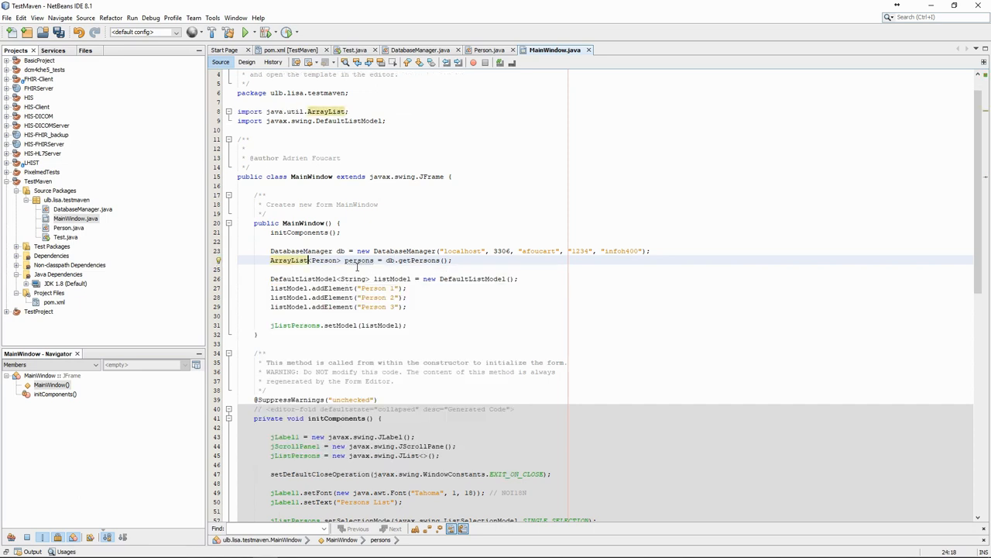
pyautogui.click(466, 270)
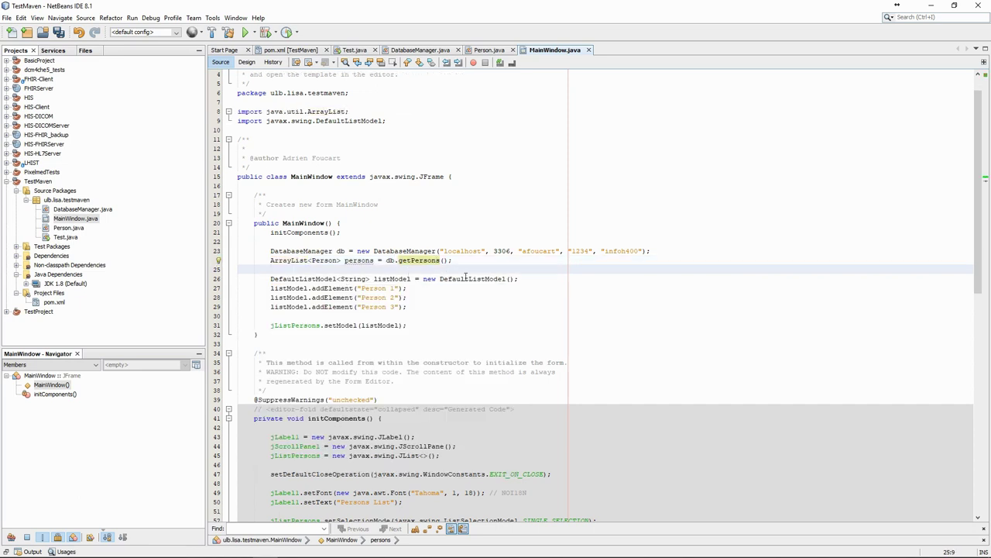
pyautogui.doubleClick(355, 278)
pyautogui.write('Person>')
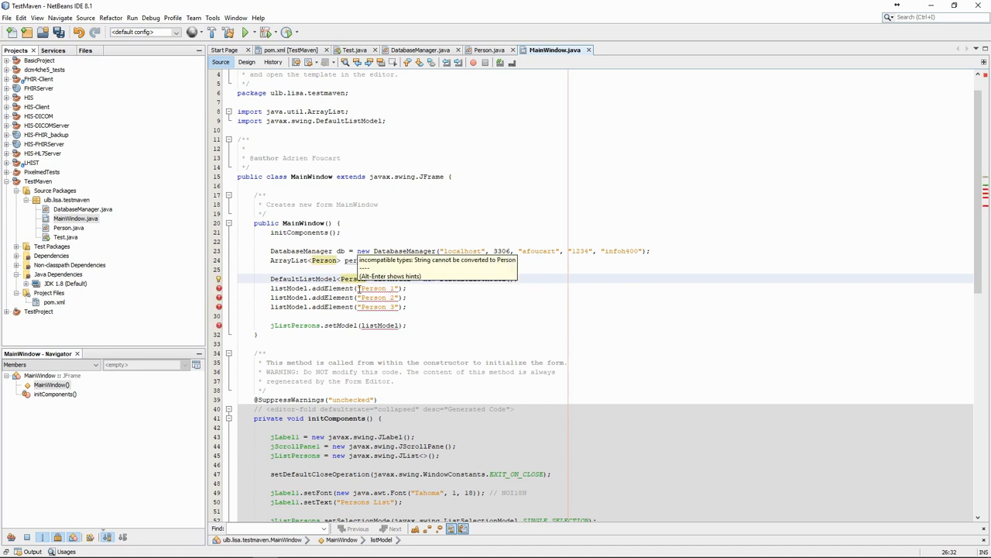
pyautogui.write('lement(p)')
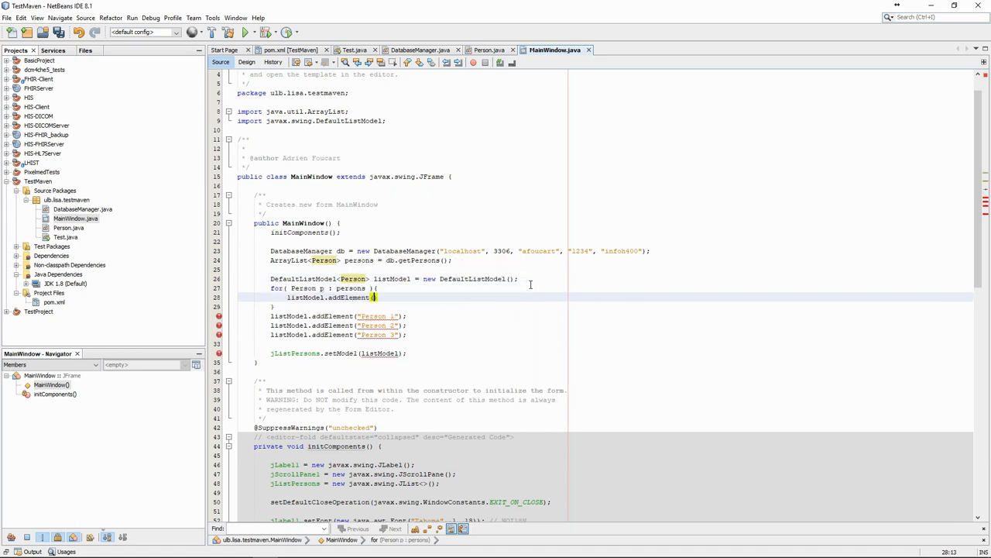
pyautogui.write(';')
# Replace the hard-coded Person 1–3 entries with a loop adding each p.toString(), and save.
pyautogui.press('Down')
pyautogui.press('Down')
pyautogui.hotkey('shift', 'Down')
pyautogui.hotkey('shift', 'Down')
pyautogui.hotkey('shift', 'Down')
pyautogui.press('Delete')
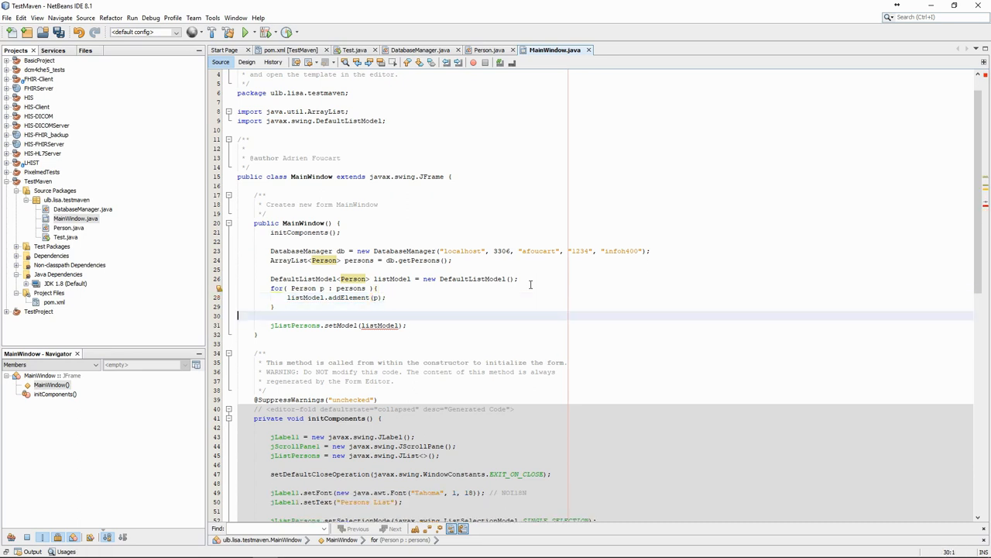
pyautogui.hotkey('ctrl', 's')
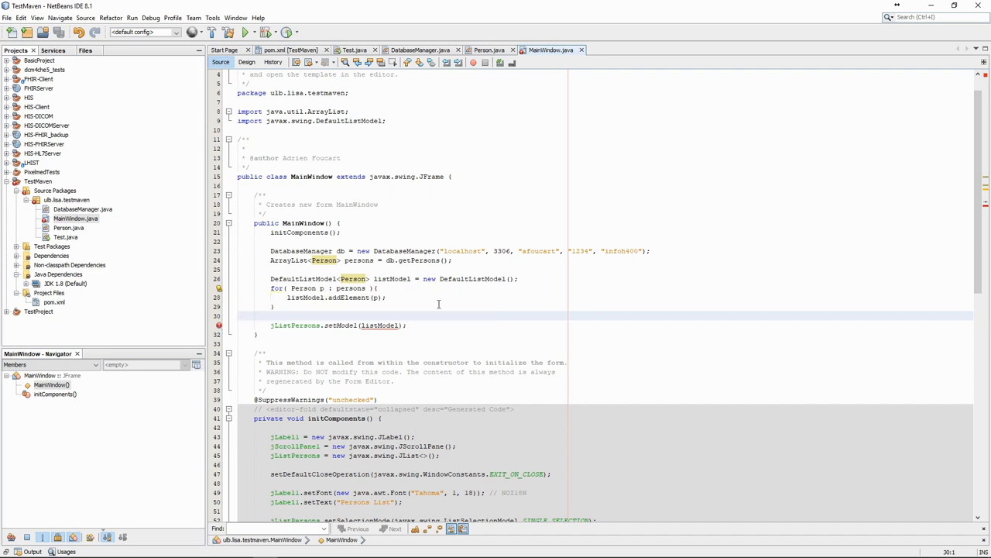
pyautogui.doubleClick(352, 278)
pyautogui.write('String')
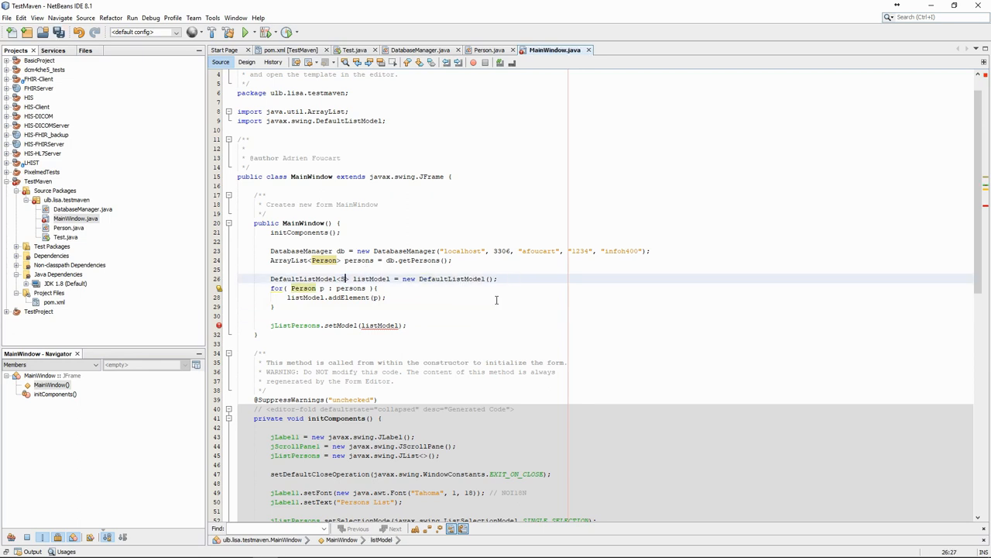
pyautogui.press('Down')
pyautogui.press('Down')
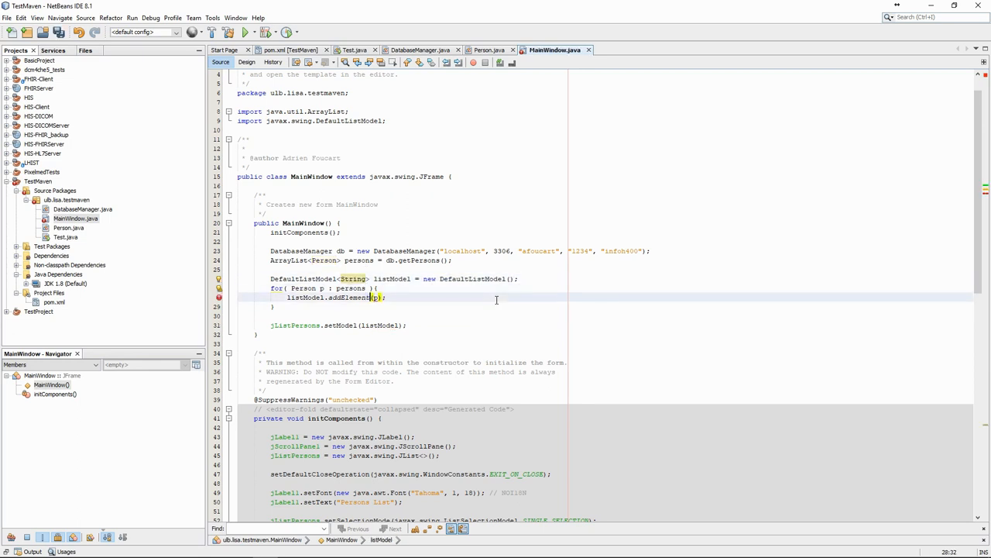
pyautogui.write('.toString()')
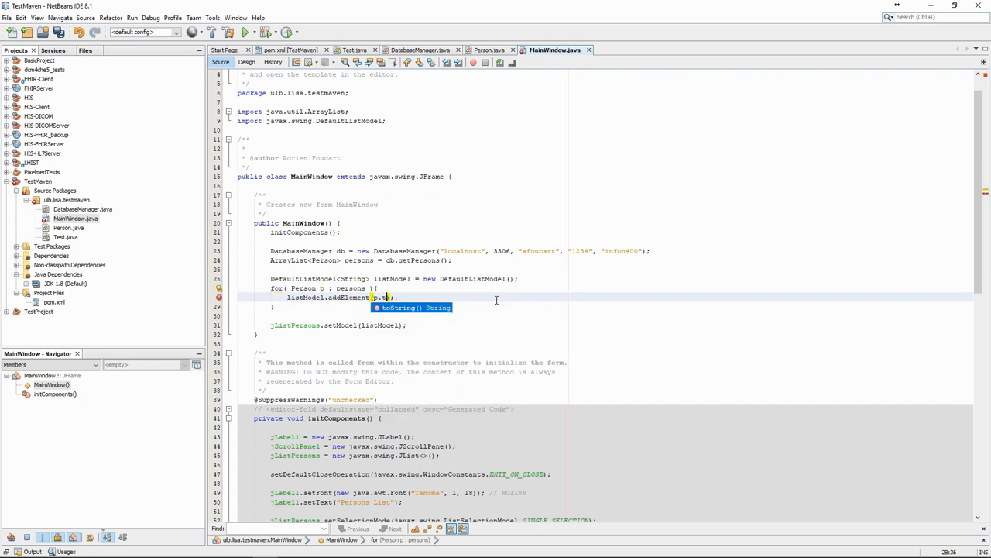
pyautogui.hotkey('ctrl', 's')
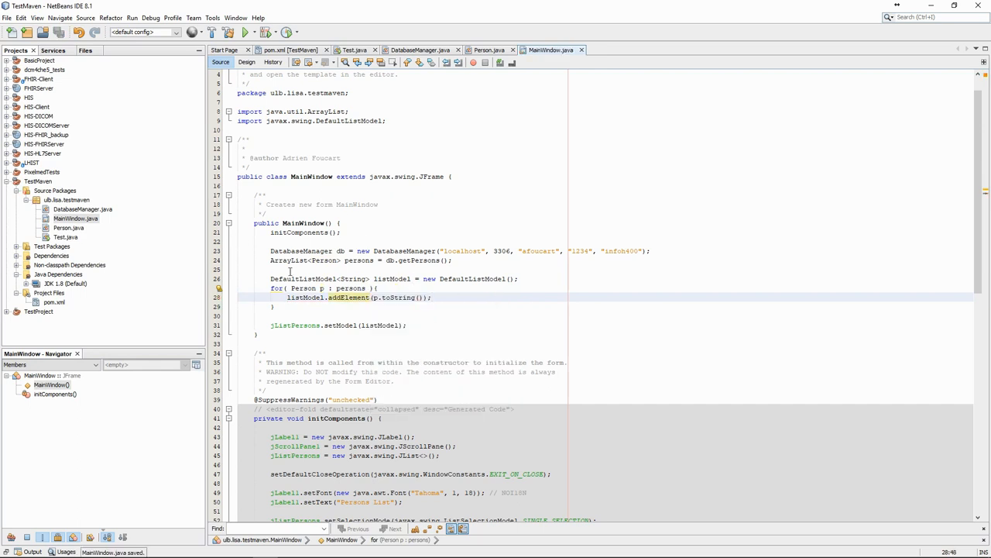
pyautogui.click(244, 32)
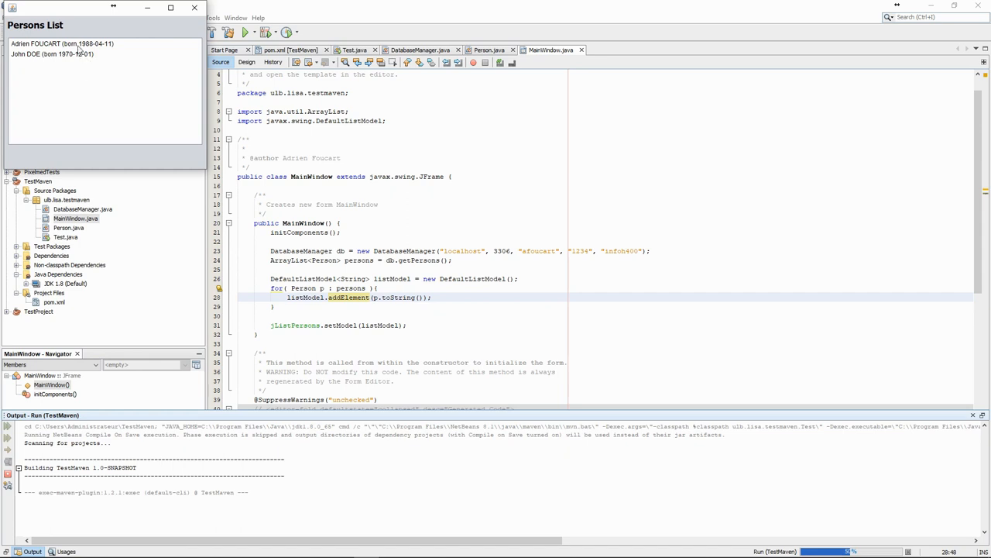
pyautogui.click(82, 44)
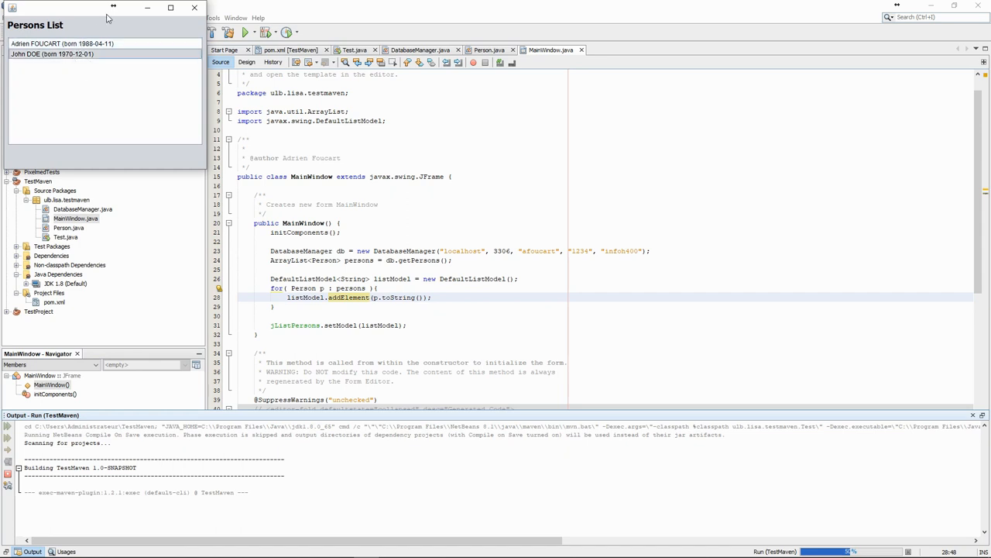
pyautogui.moveTo(82, 12); pyautogui.dragTo(124, 78)
pyautogui.click(232, 77)
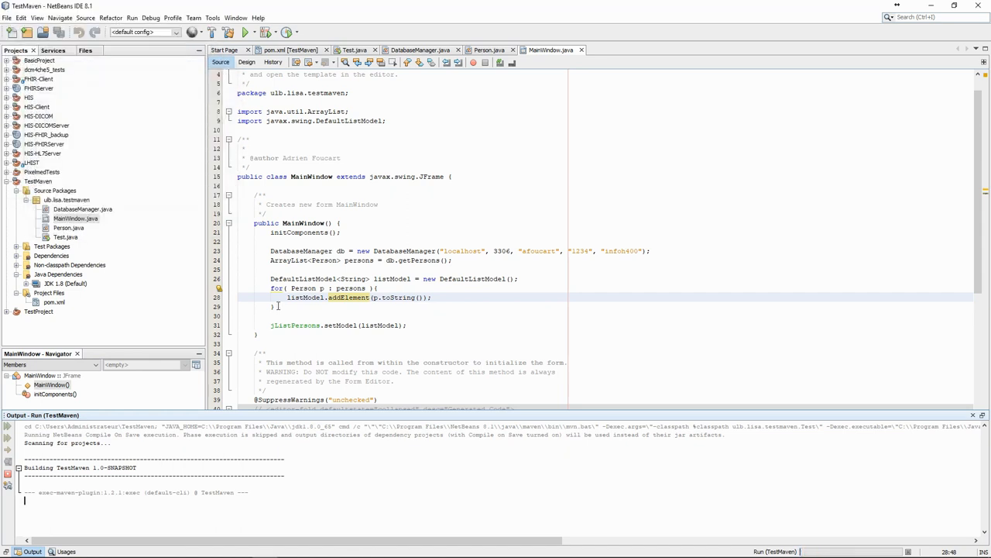
pyautogui.click(424, 297)
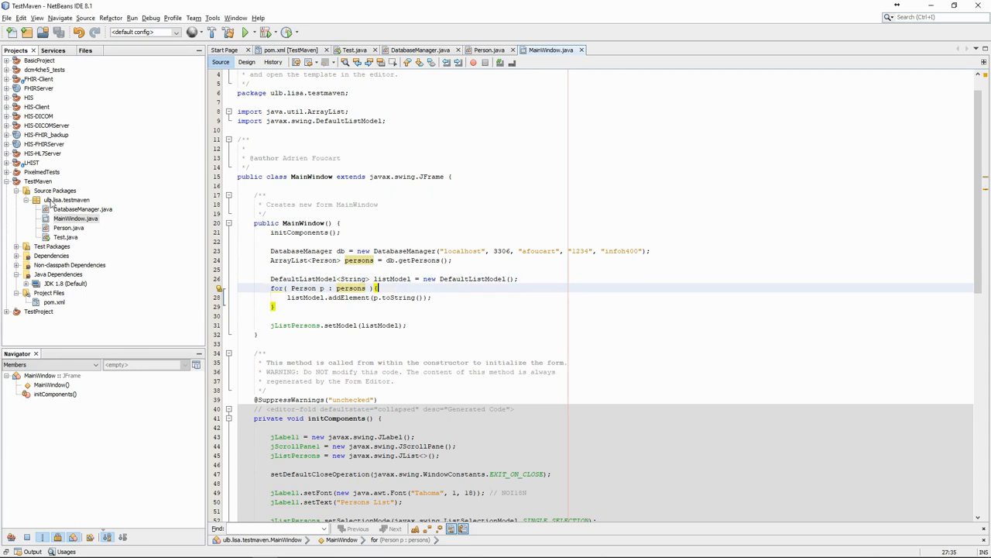
# Create the Java class PersonListModel from the ulb.lisa.testmaven package's New menu.
pyautogui.rightClick(54, 203)
pyautogui.moveTo(86, 207)
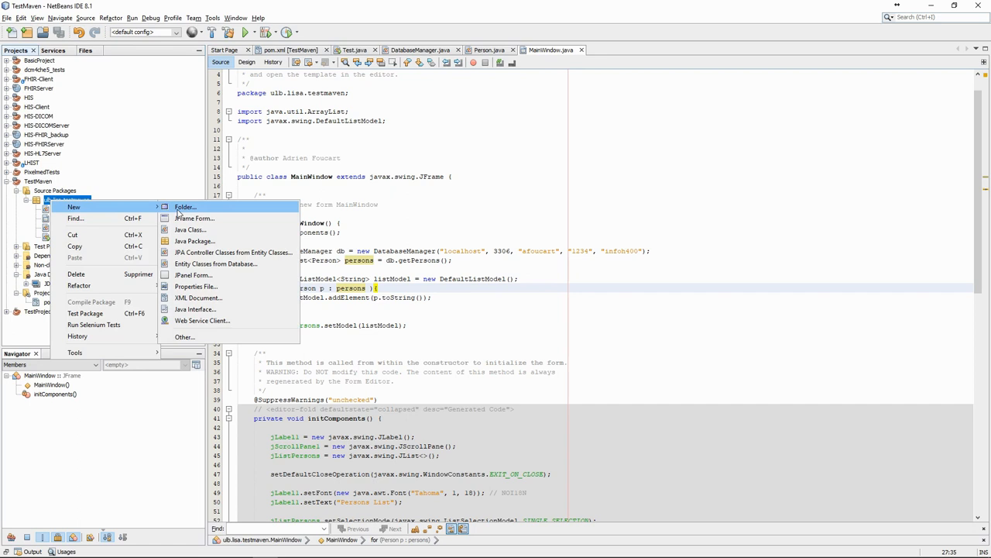
pyautogui.click(189, 229)
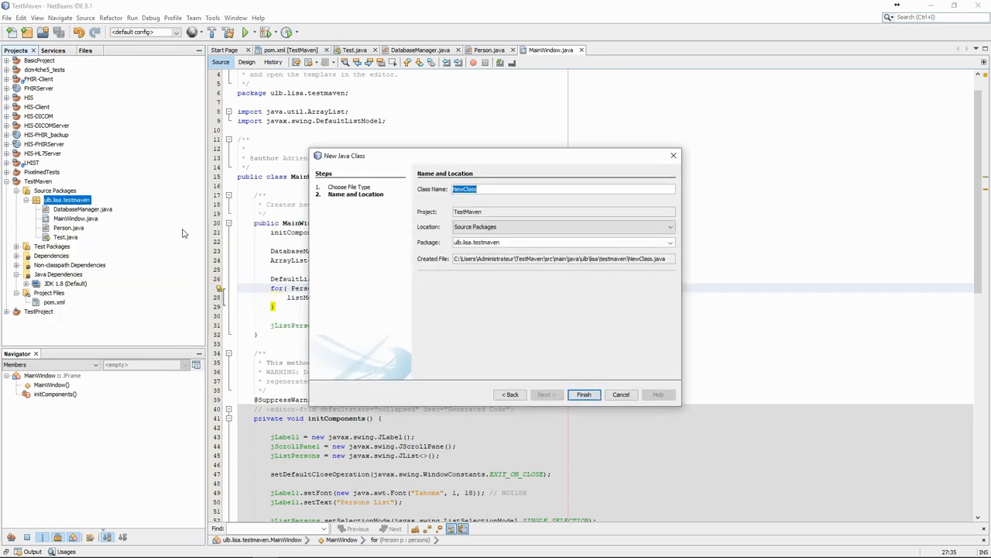
pyautogui.write('PersonListModel')
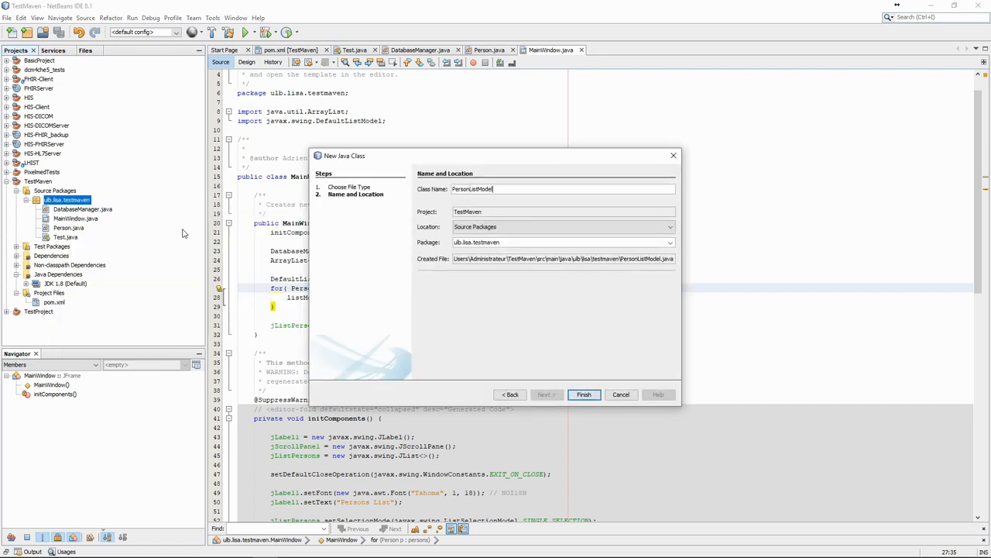
pyautogui.click(584, 395)
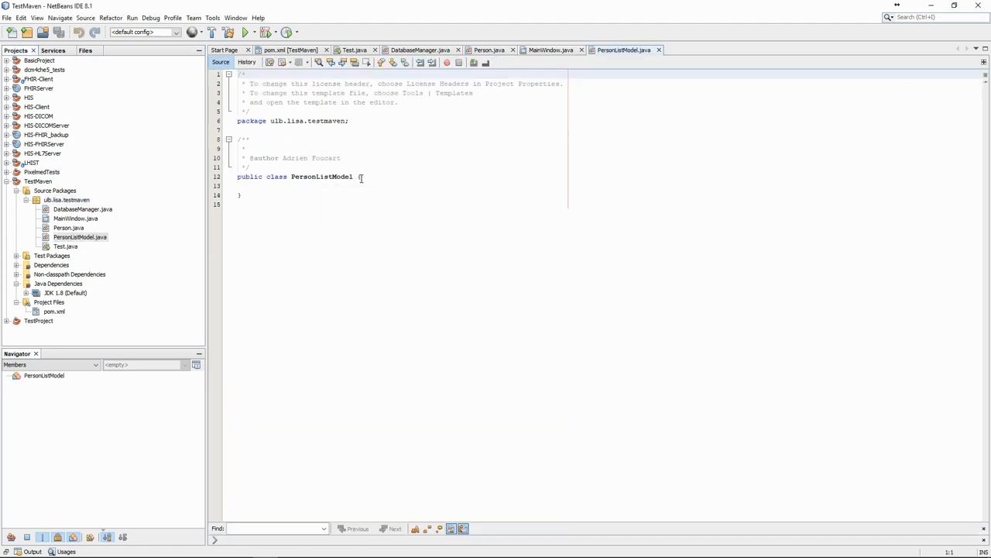
# Make PersonListModel extend AbstractListModel and implement all its abstract methods via the hint.
pyautogui.click(354, 176)
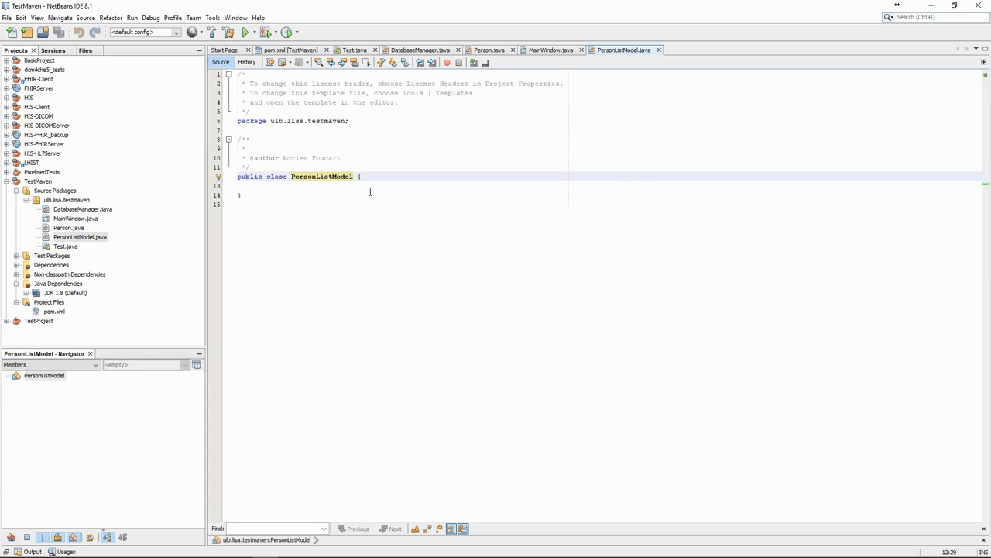
pyautogui.write('extends AbstractListModel')
pyautogui.press('Return')
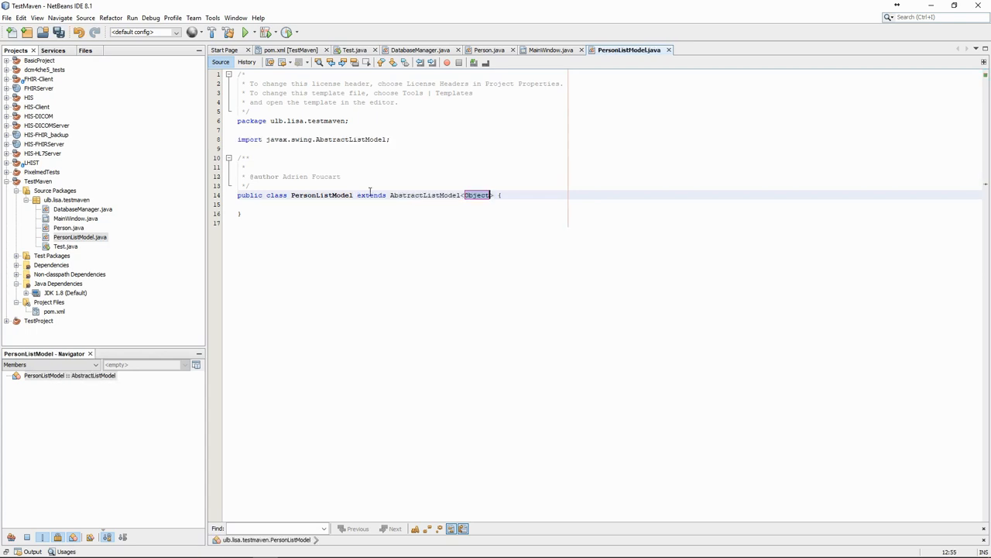
pyautogui.press('BackSpace')
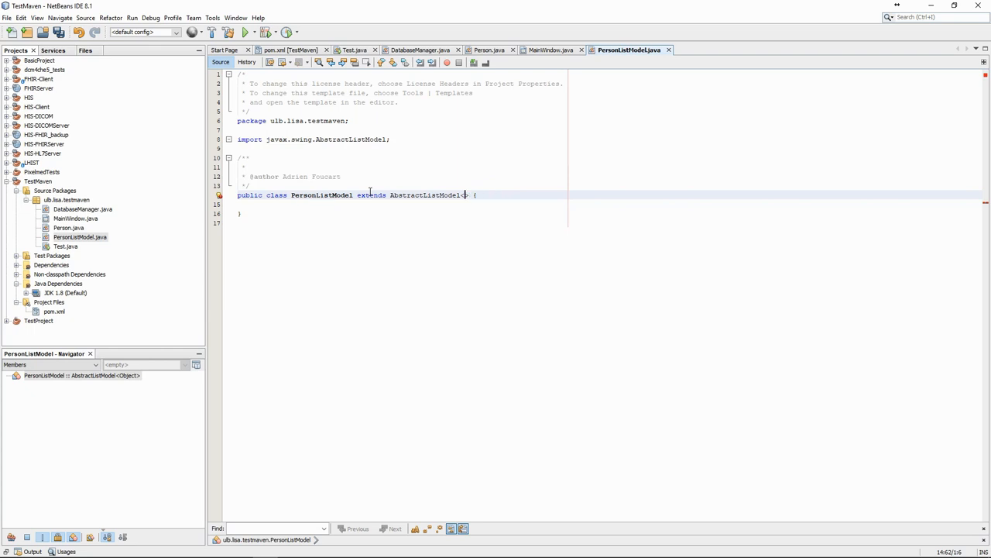
pyautogui.press('Delete')
pyautogui.press('End')
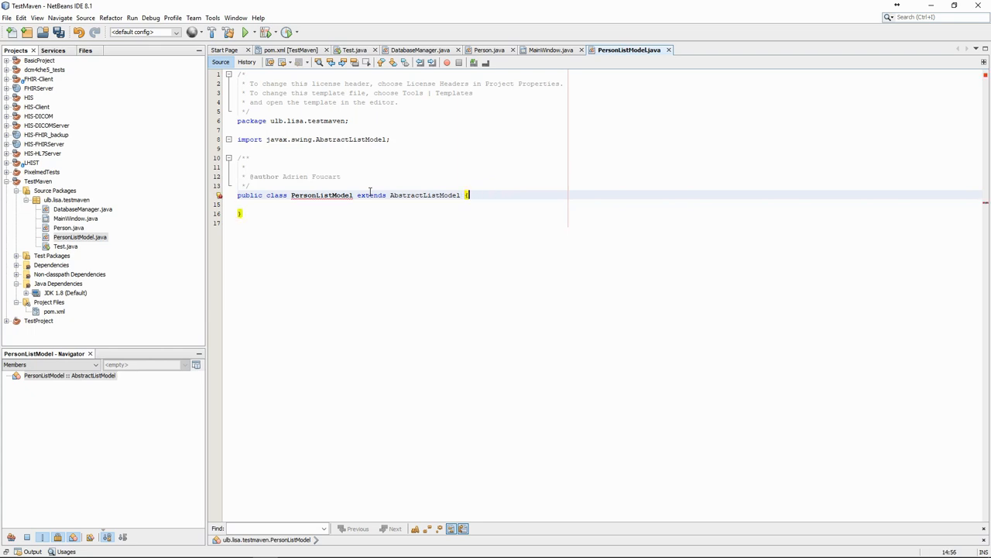
pyautogui.press('Return')
pyautogui.press('Return')
pyautogui.hotkey('ctrl', 's')
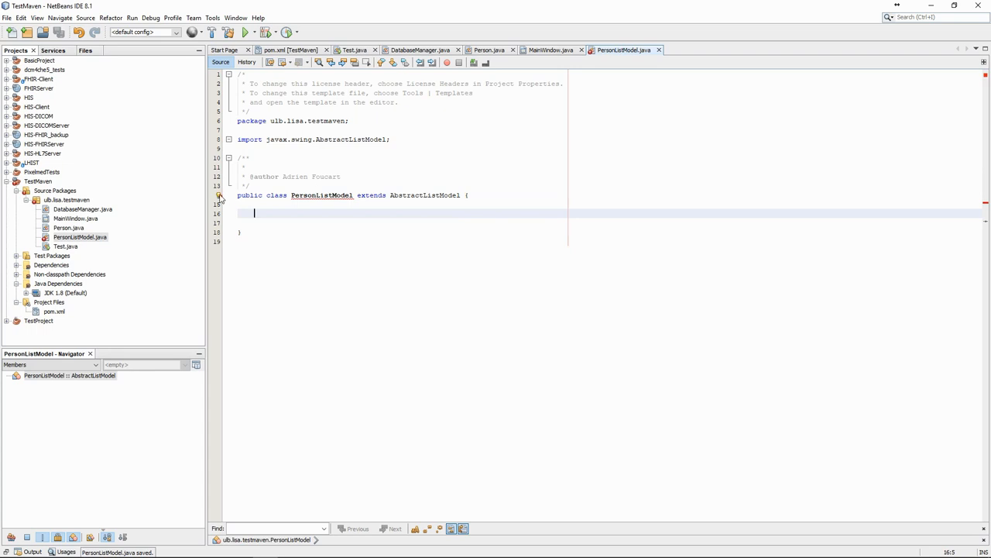
pyautogui.click(220, 196)
pyautogui.click(295, 208)
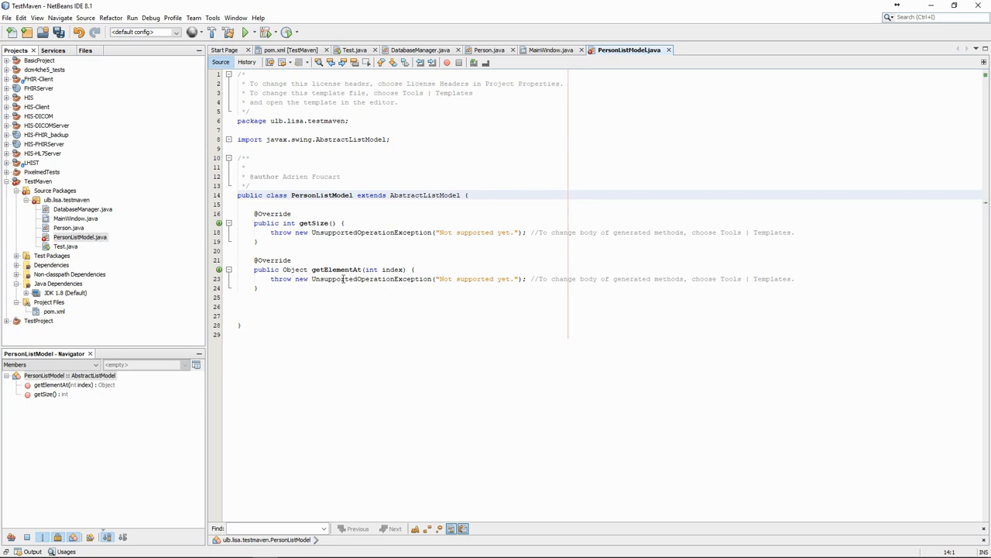
# Add the persons field and constructor, have getSize/getElementAt use the persons list, save, and return to MainWindow.java.
pyautogui.click(264, 205)
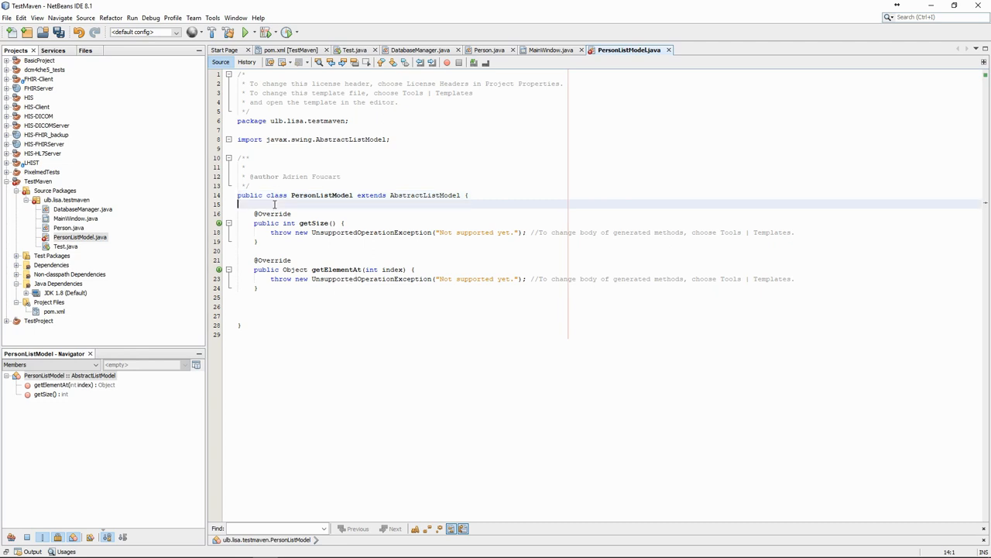
pyautogui.press('Return')
pyautogui.press('Return')
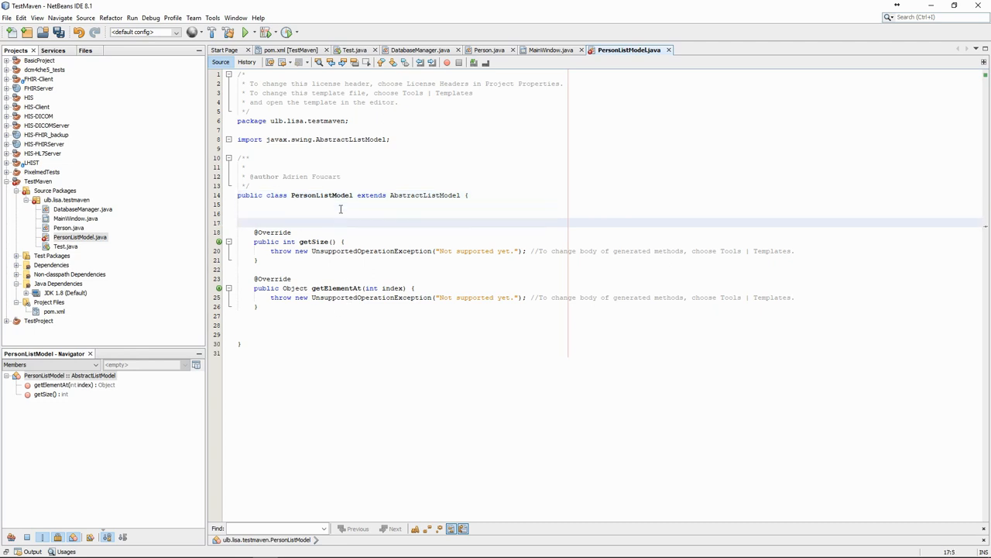
pyautogui.press('Up')
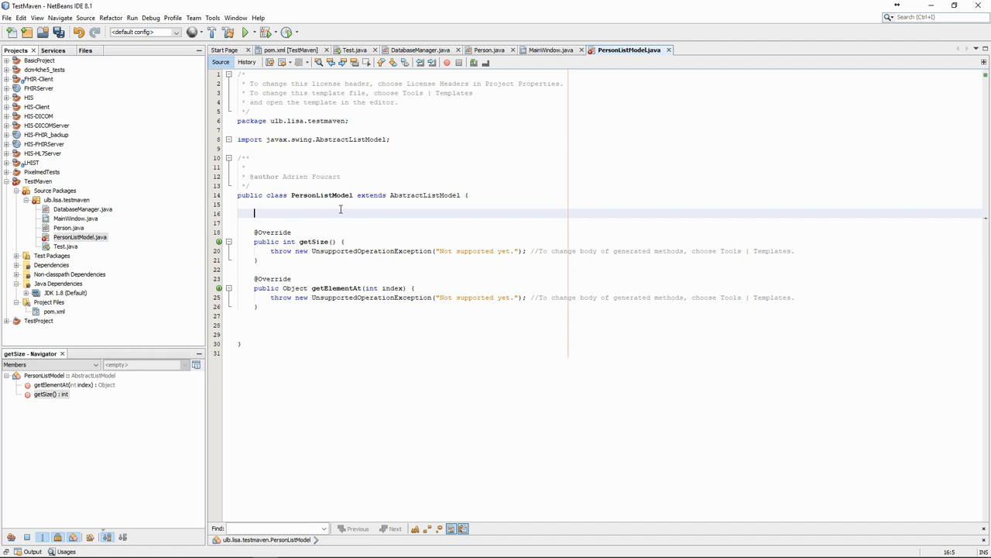
pyautogui.write('private ArrayList<Person> persons;')
pyautogui.hotkey('ctrl', 's')
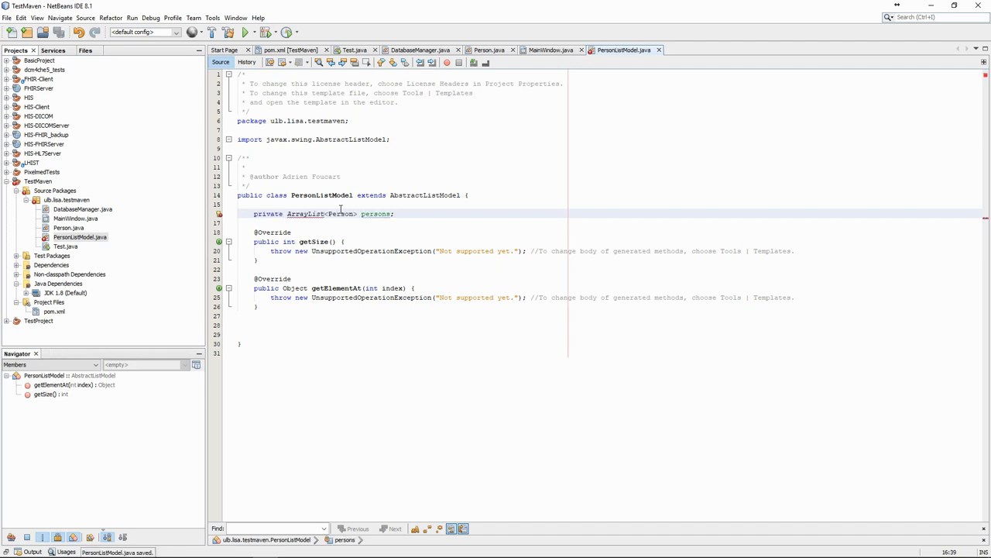
pyautogui.press('Return')
pyautogui.press('Return')
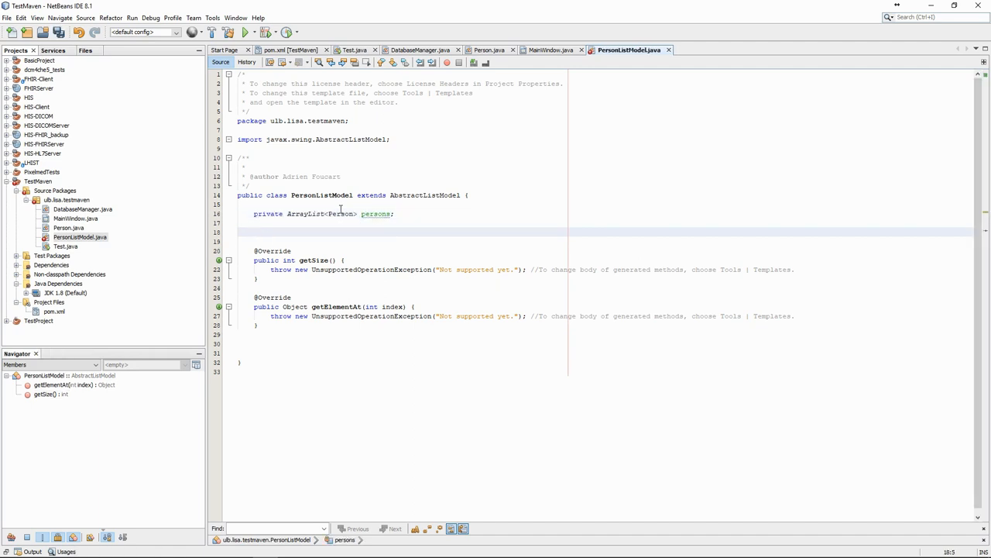
pyautogui.write('public PersonListModel(ArrayList persons){')
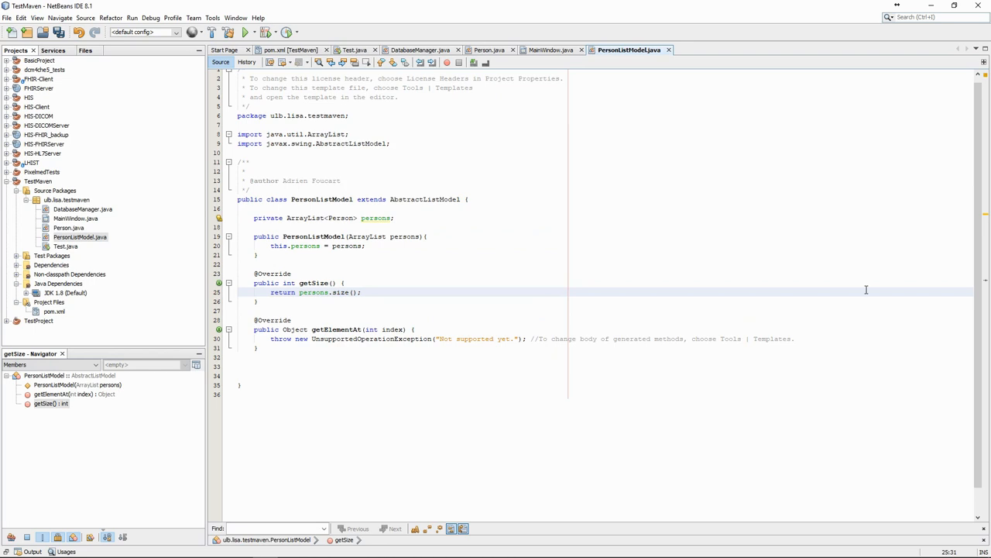
pyautogui.write('return persons.get(index).')
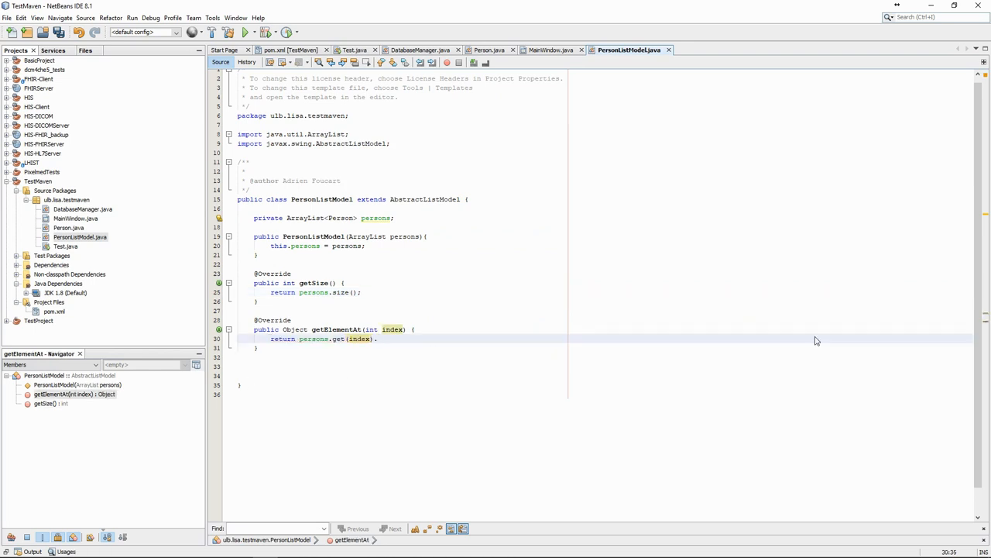
pyautogui.write('toS')
pyautogui.press('Return')
pyautogui.write('text(");"')
pyautogui.hotkey('ctrl', 's')
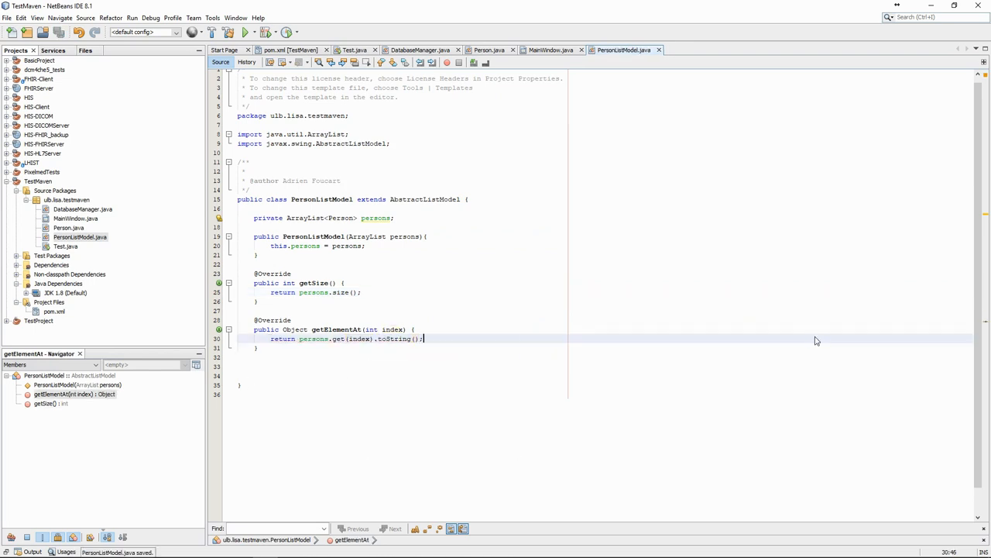
pyautogui.click(544, 51)
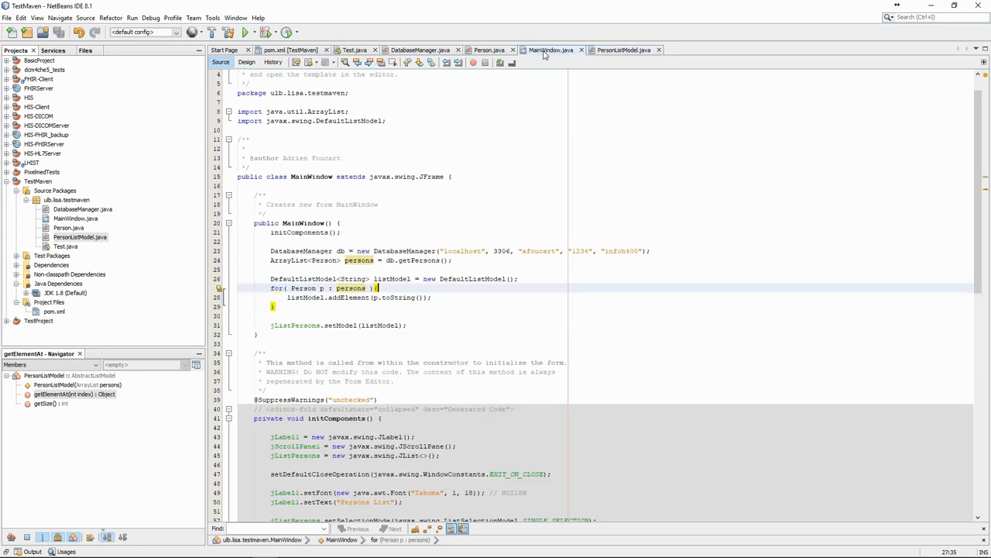
# Declare PersonListModel personsModel = new PersonListModel(persons) and delete the copying for loop.
pyautogui.doubleClick(302, 279)
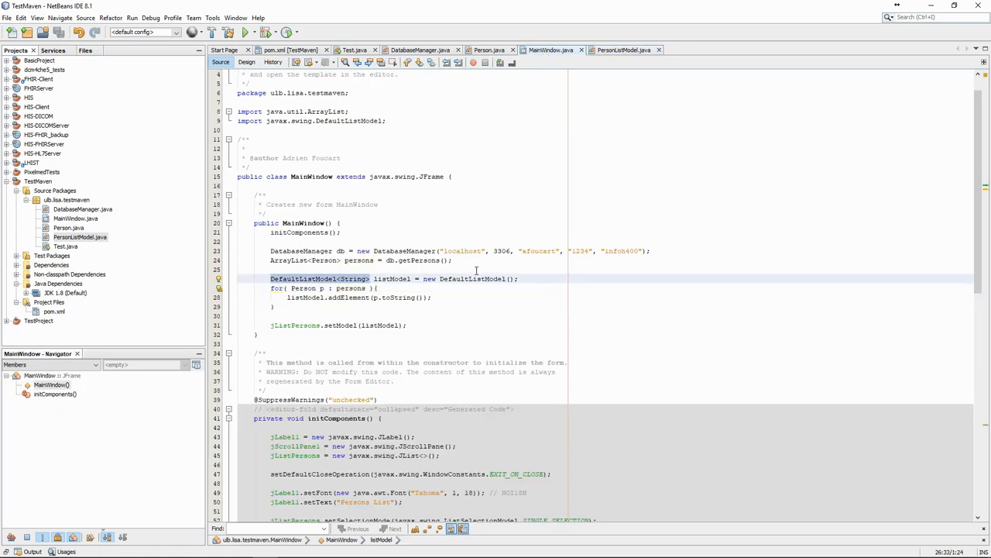
pyautogui.write('PersonListModel')
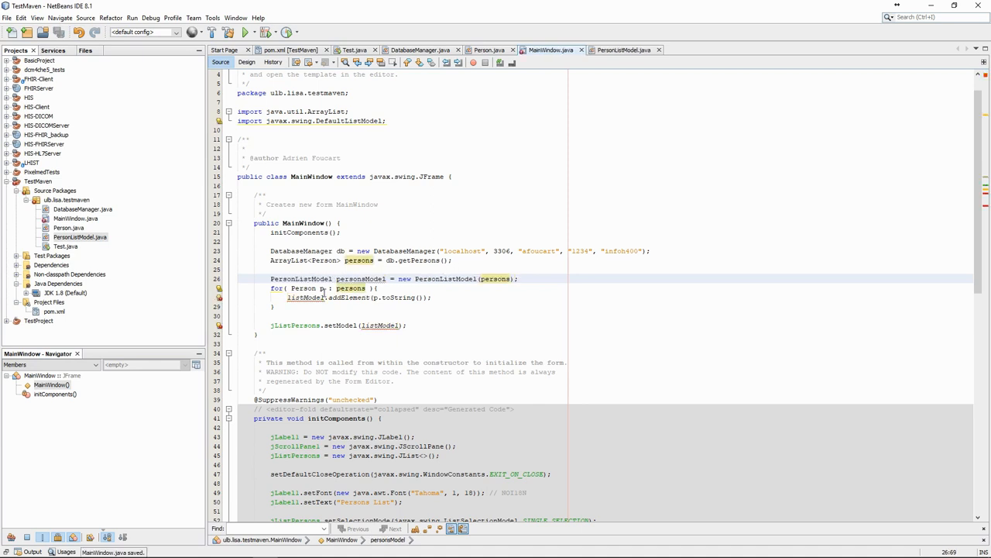
pyautogui.moveTo(272, 288); pyautogui.dragTo(291, 312)
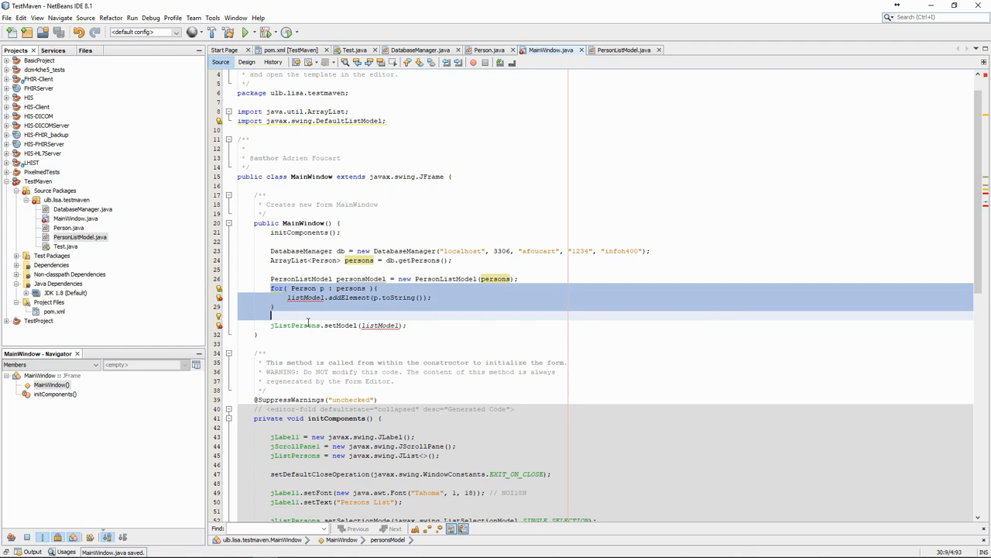
pyautogui.press('Delete')
pyautogui.press('Return')
pyautogui.press('Down')
pyautogui.press('End')
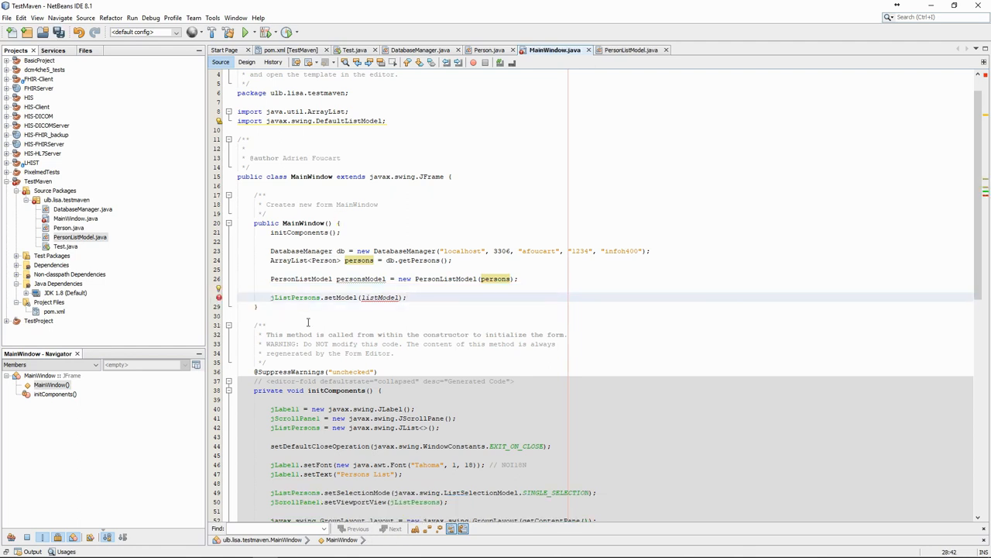
# Pass personsModel to jListPersons.setModel and save MainWindow.java.
pyautogui.click(361, 296)
pyautogui.hotkey('ctrl', 'shift', 'Right')
pyautogui.write('persons')
pyautogui.click(258, 306)
pyautogui.hotkey('ctrl', 's')
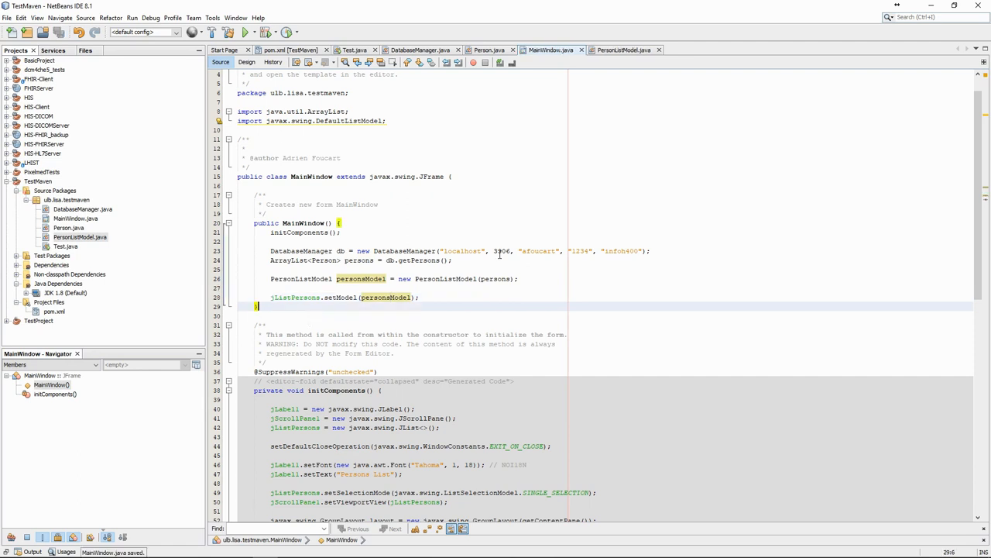
pyautogui.click(455, 297)
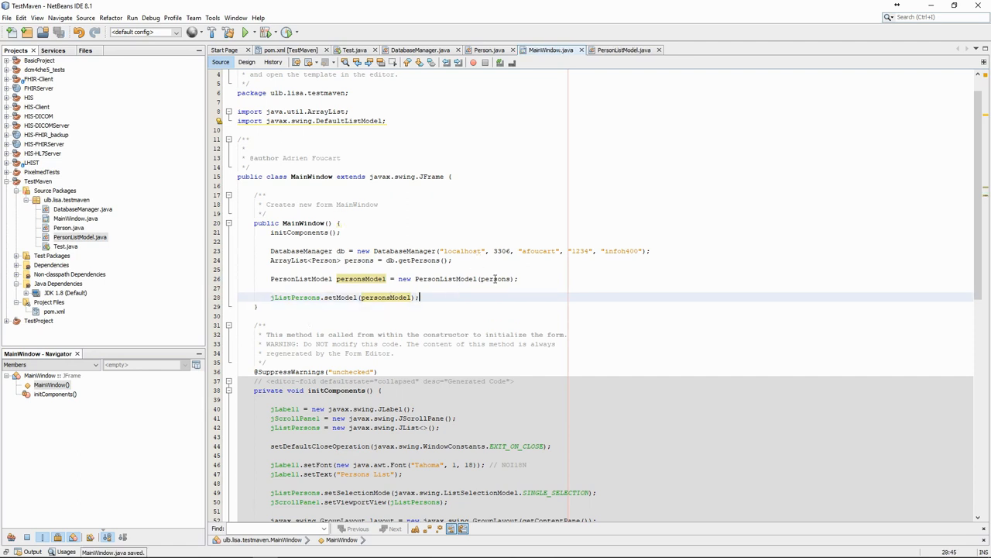
# Run the project, select John Doe in the Persons List, close the app and return to the constructor.
pyautogui.click(244, 32)
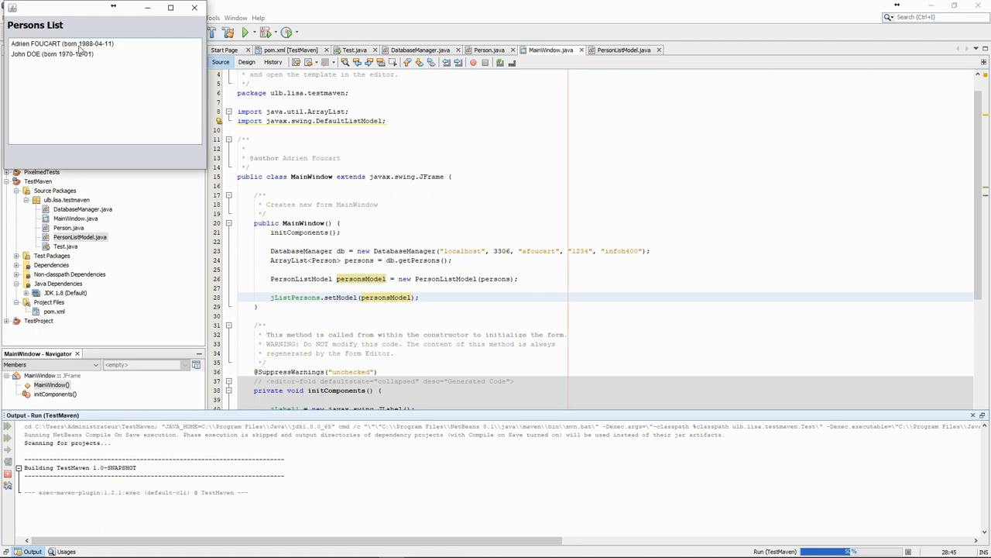
pyautogui.click(82, 44)
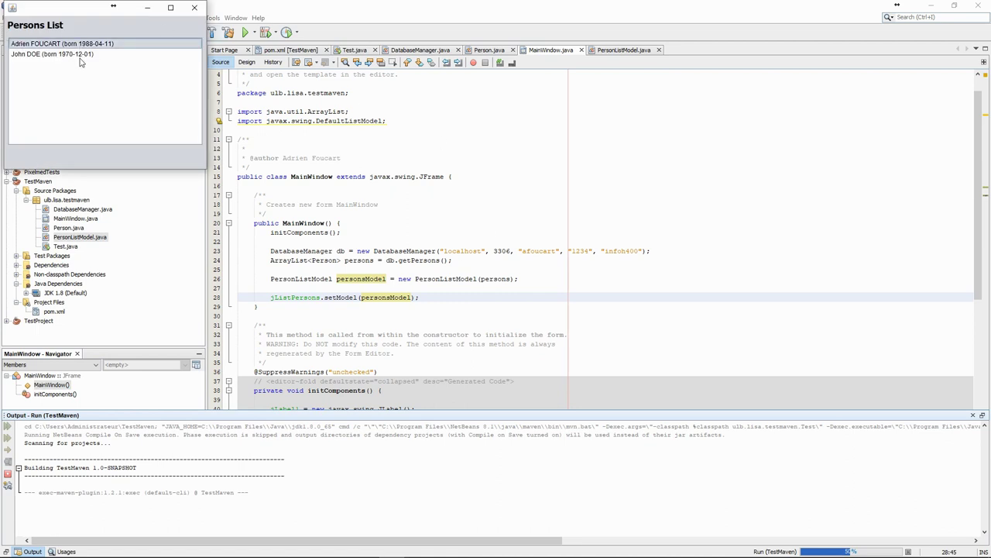
pyautogui.click(199, 8)
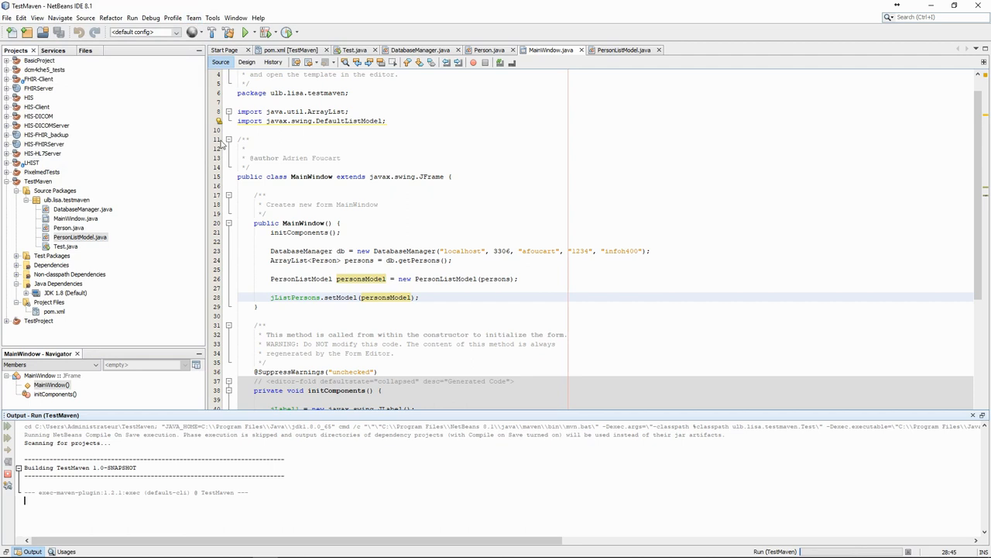
pyautogui.click(481, 260)
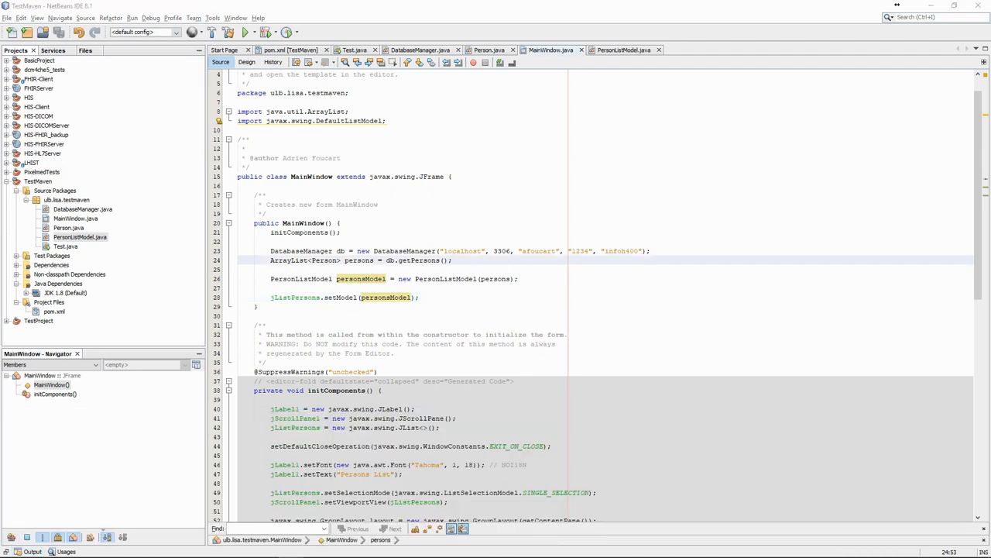
pyautogui.click(399, 268)
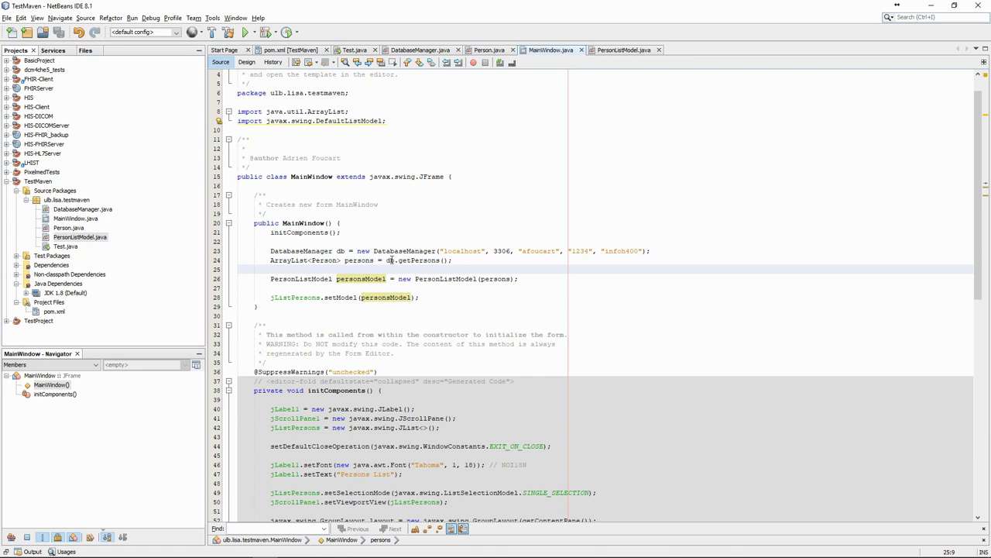
# In Design view, assign jListPersons a valueChanged handler named jListPersonsValueChanged from the Events properties.
pyautogui.click(247, 62)
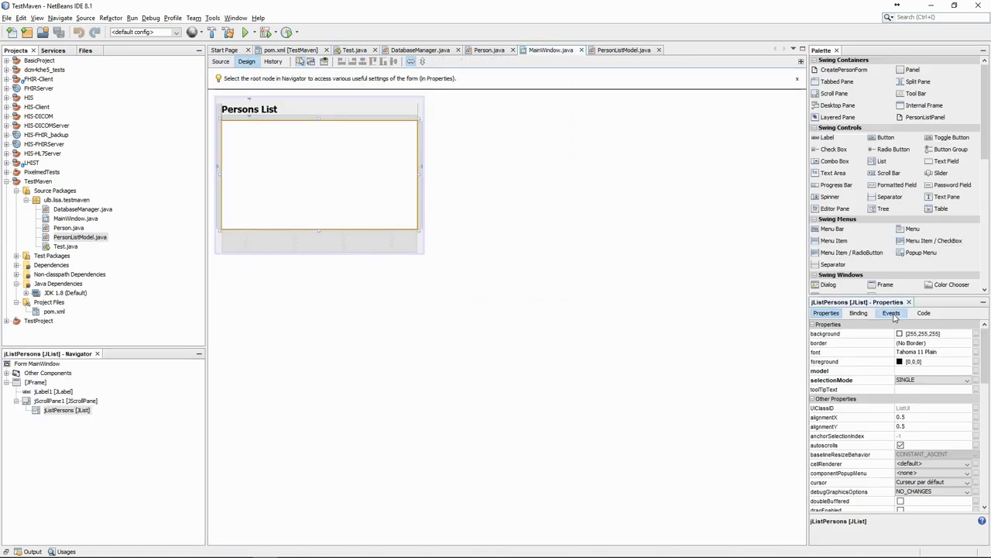
pyautogui.click(892, 313)
pyautogui.scroll(-2, 837, 364)
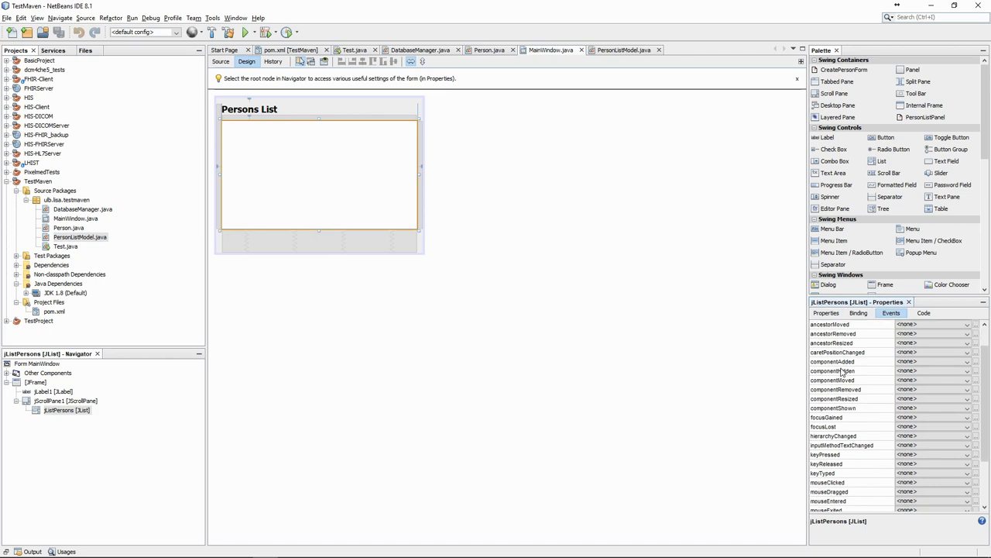
pyautogui.scroll(-3, 841, 371)
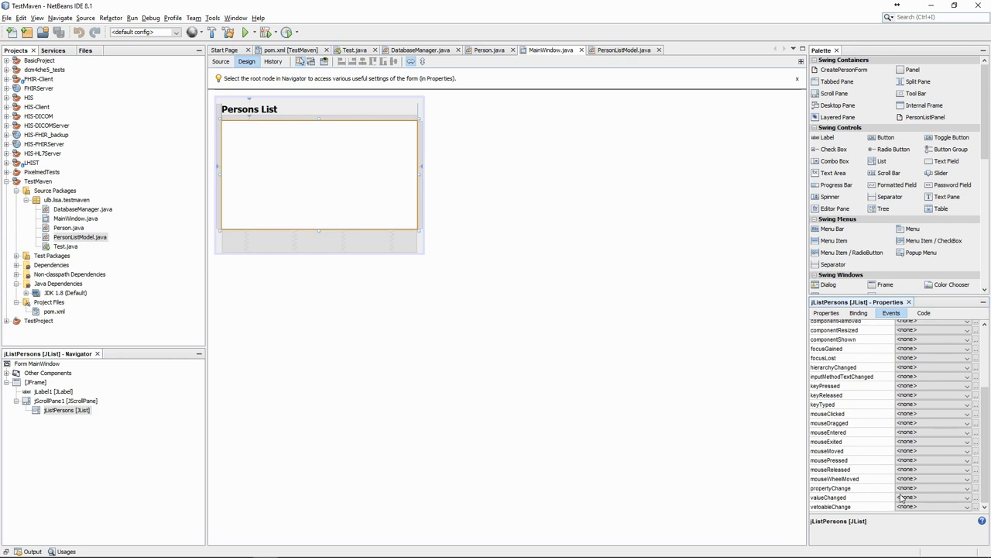
pyautogui.scroll(1, 901, 495)
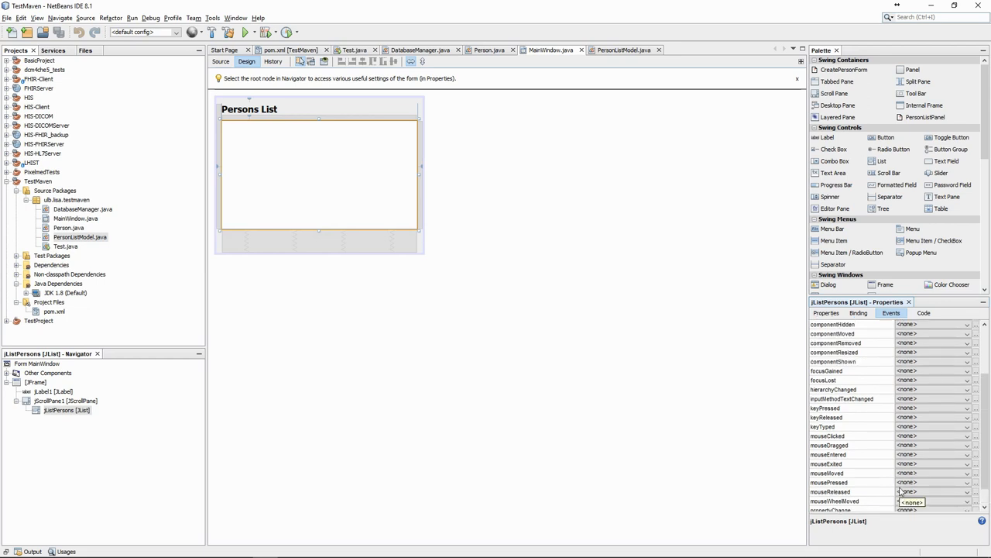
pyautogui.scroll(-1, 901, 495)
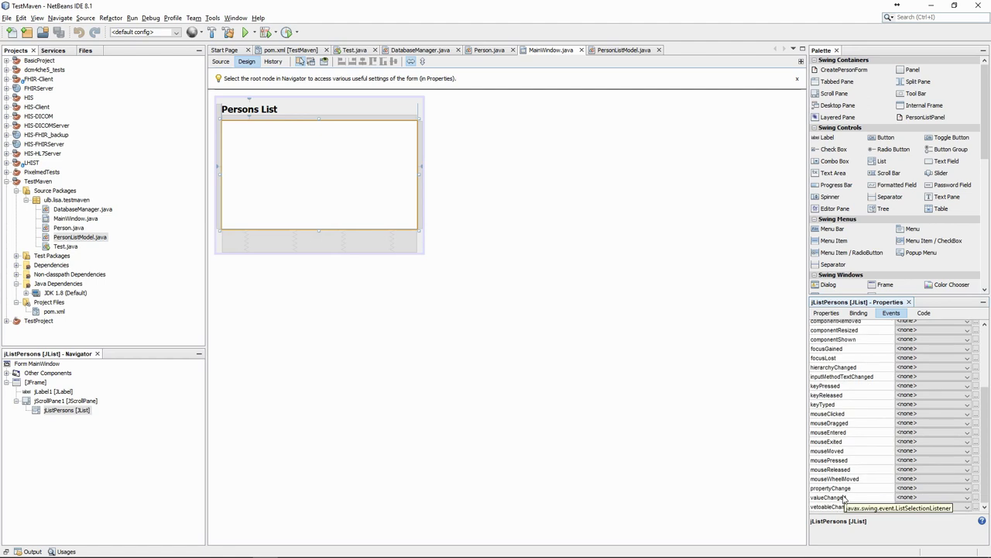
pyautogui.click(907, 498)
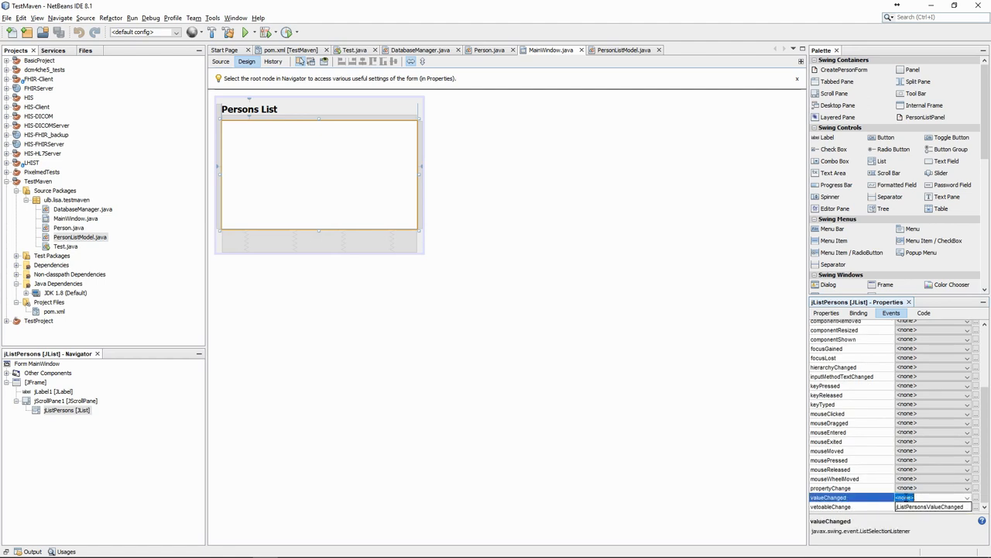
pyautogui.click(929, 506)
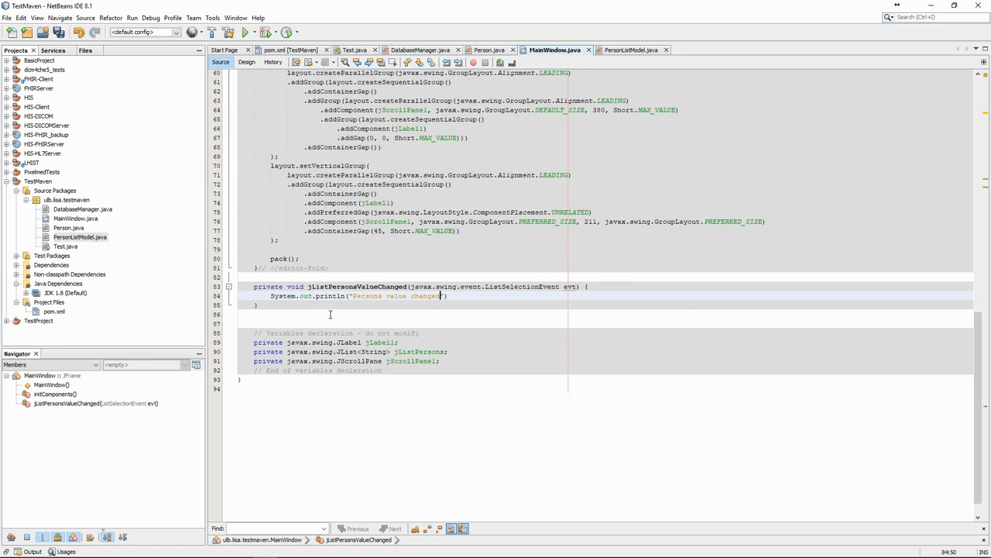
pyautogui.write(';')
# Save the println handler, fold the Generated Code block and run the project.
pyautogui.hotkey('ctrl', 's')
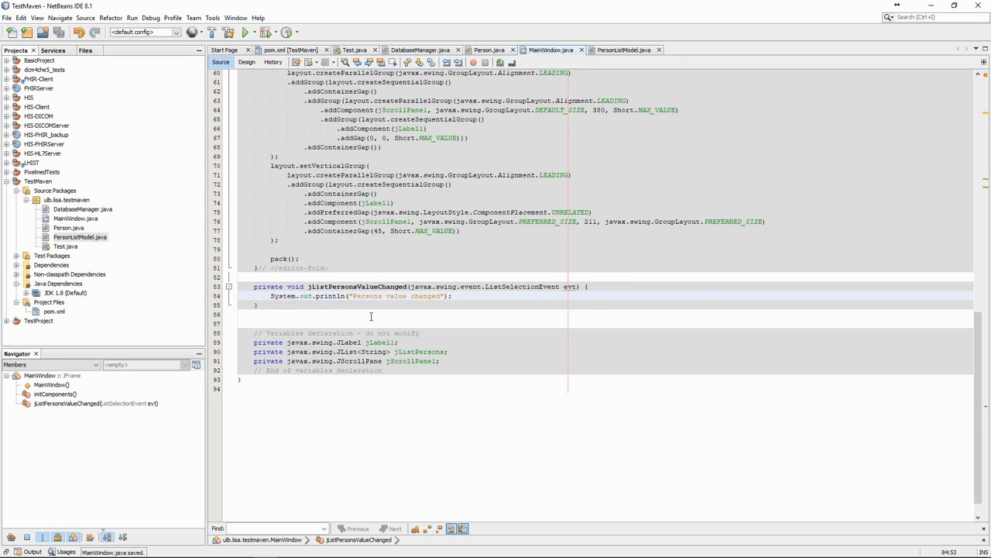
pyautogui.scroll(5, 418, 352)
pyautogui.scroll(5, 417, 309)
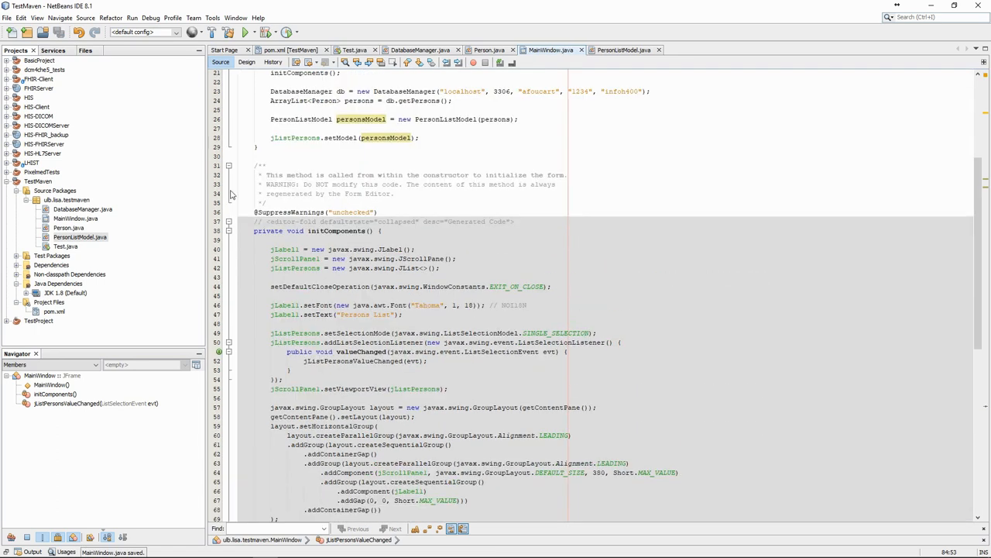
pyautogui.click(232, 195)
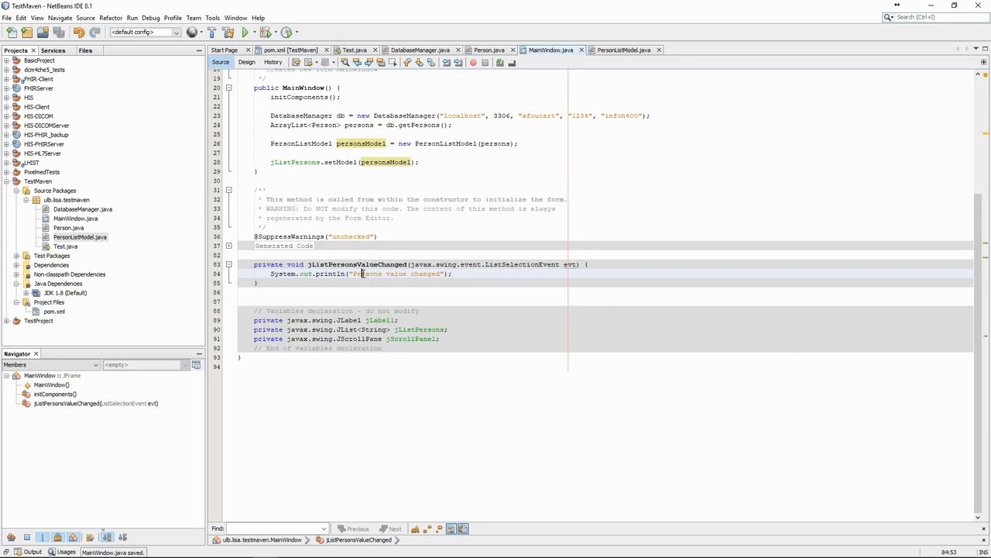
pyautogui.scroll(4, 363, 273)
pyautogui.click(245, 31)
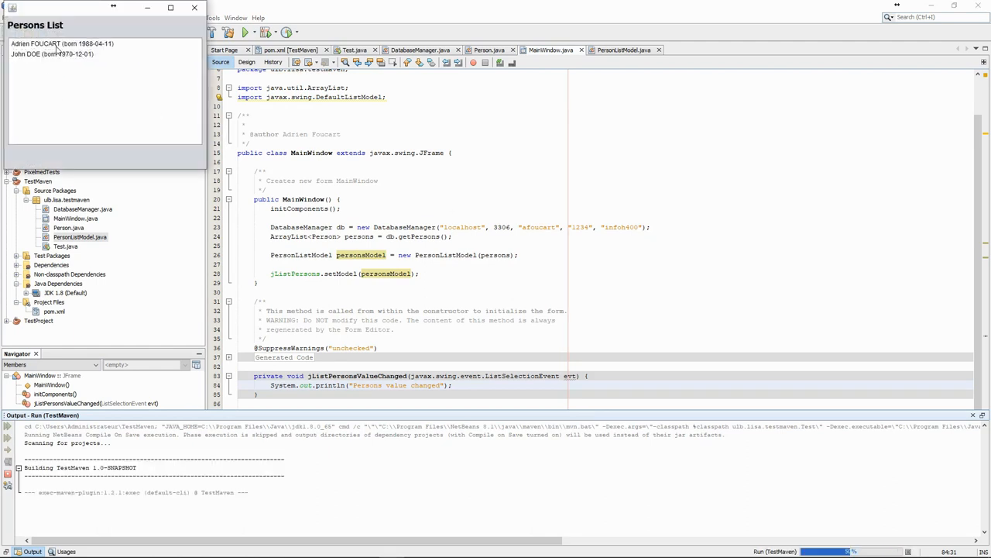
# Select the first and then the second person in the running Persons List to see the printed messages.
pyautogui.click(59, 44)
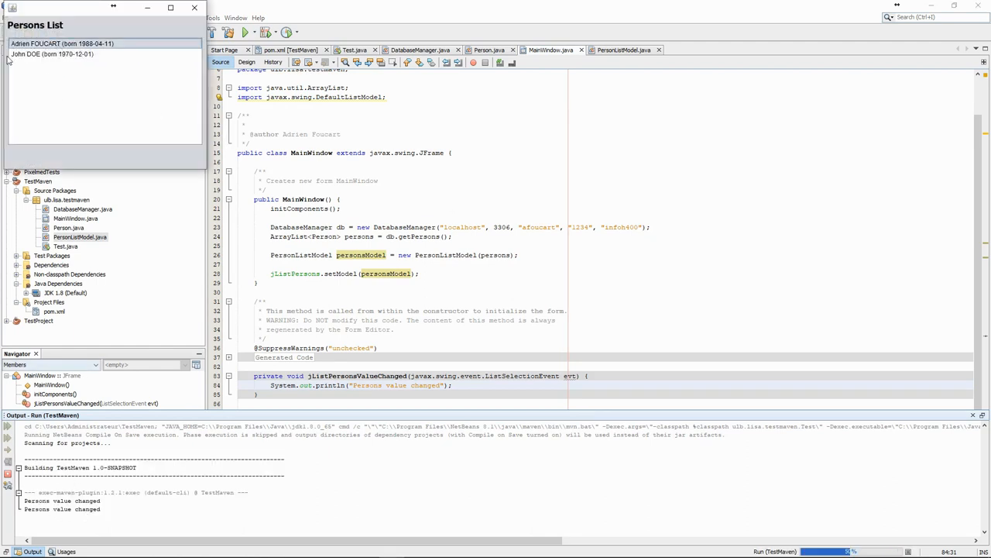
pyautogui.click(24, 54)
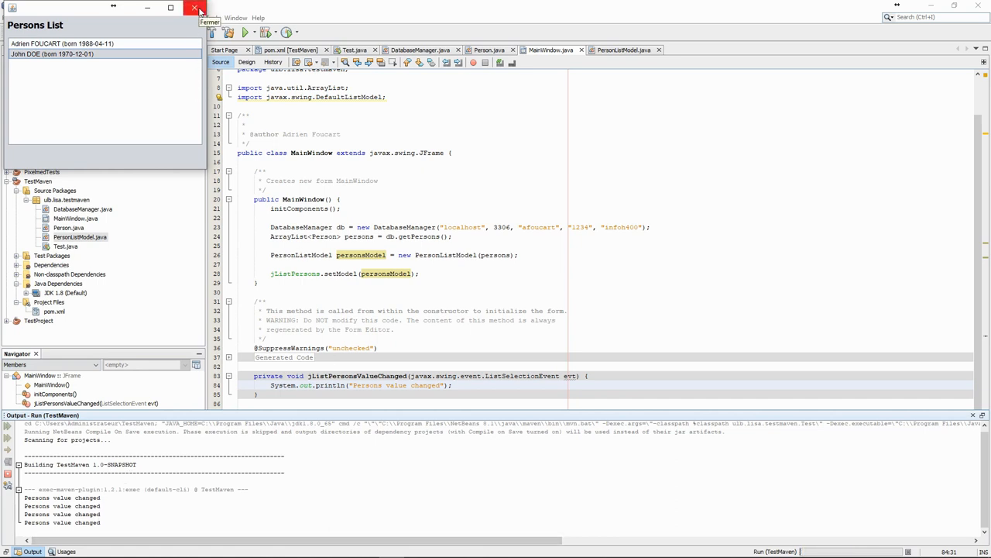
# Close the app, wrap the println in if( !evt.getValueIsAdjusting() ){ } and save MainWindow.java.
pyautogui.click(198, 10)
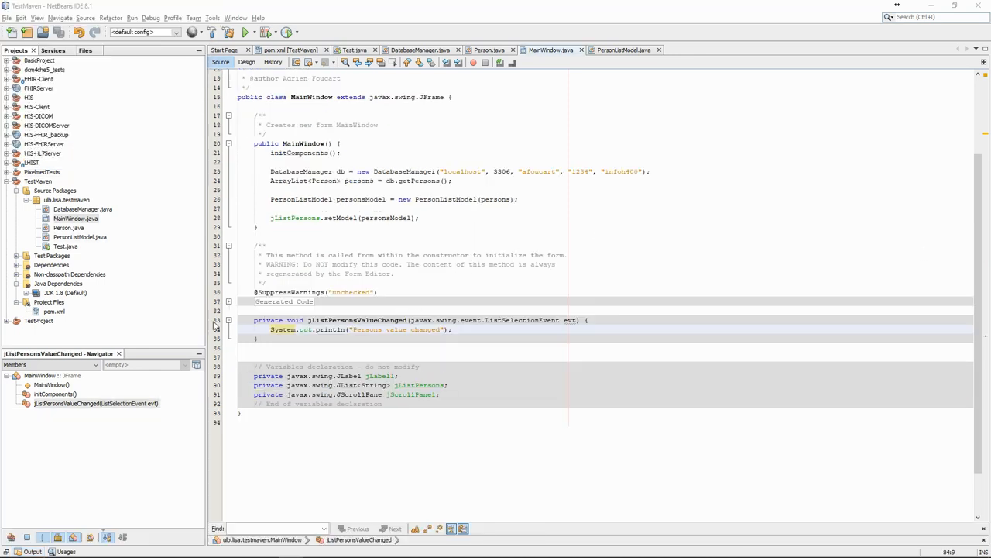
pyautogui.click(272, 329)
pyautogui.press('Return')
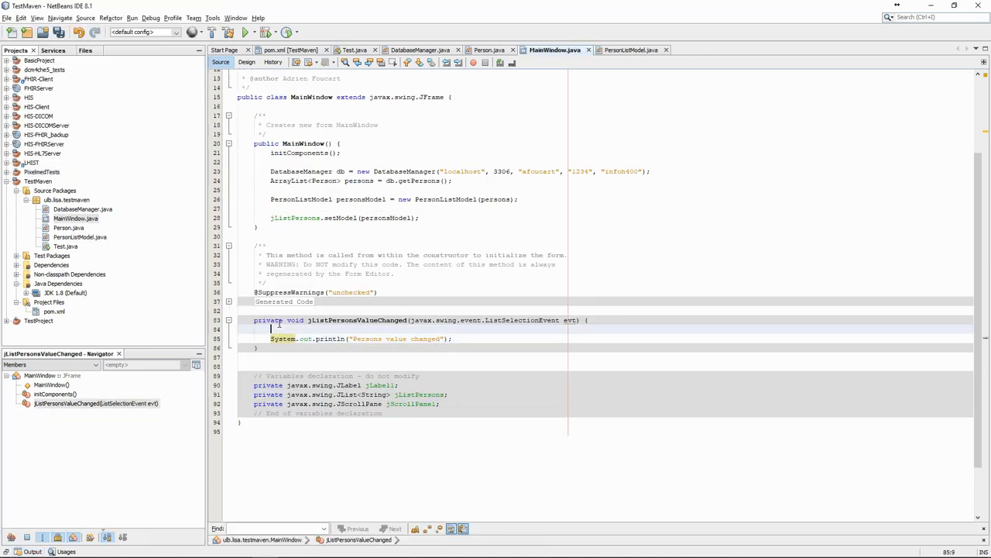
pyautogui.write('if( ')
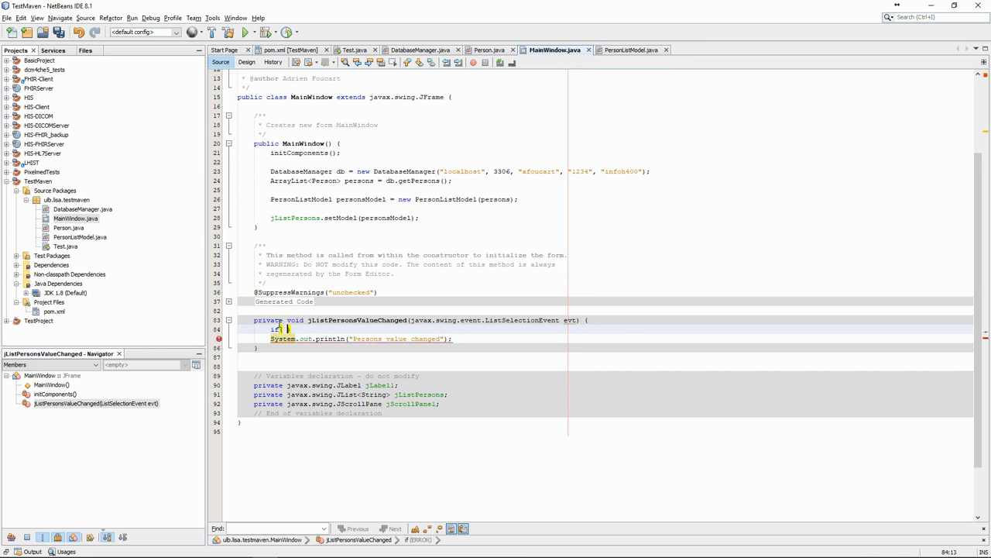
pyautogui.write('!evt')
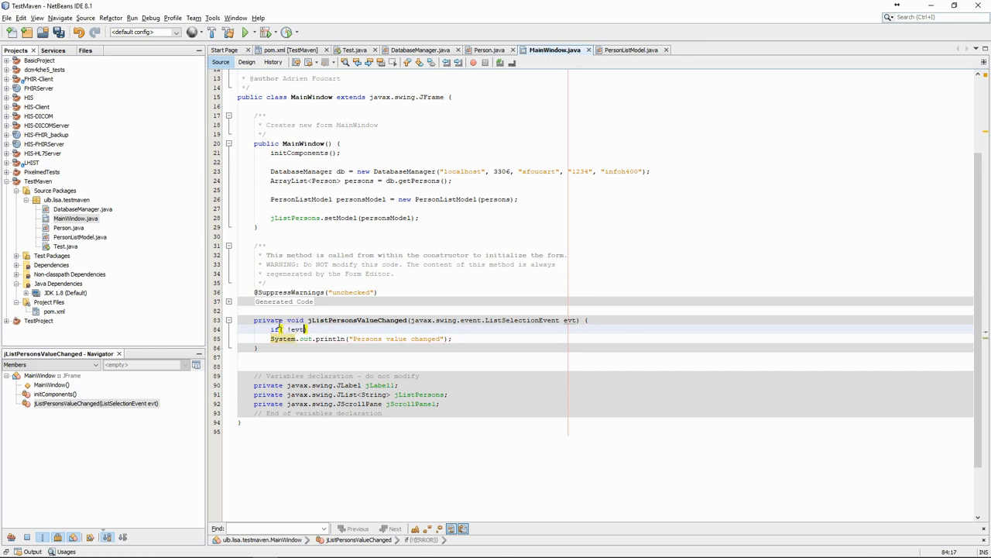
pyautogui.write('.getV')
pyautogui.press('Return')
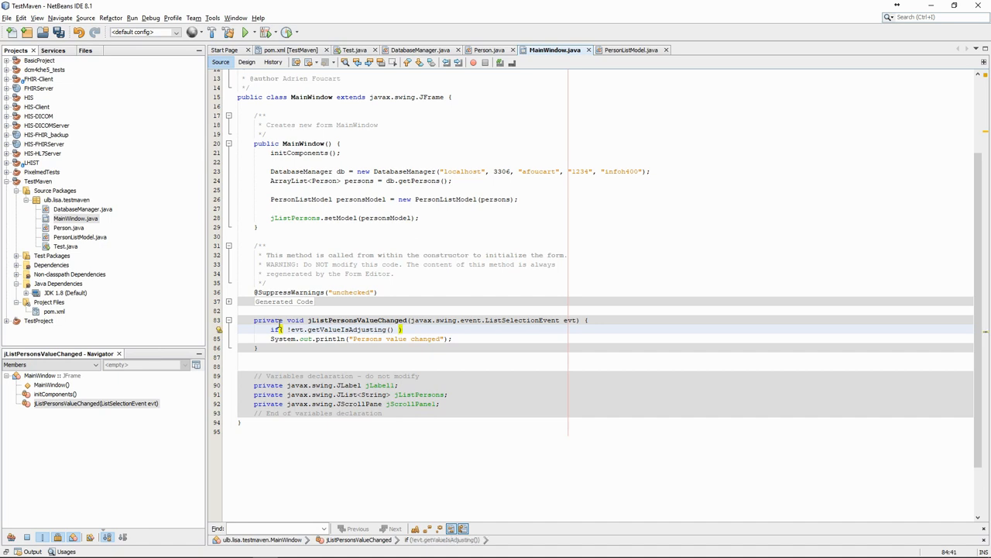
pyautogui.write('{')
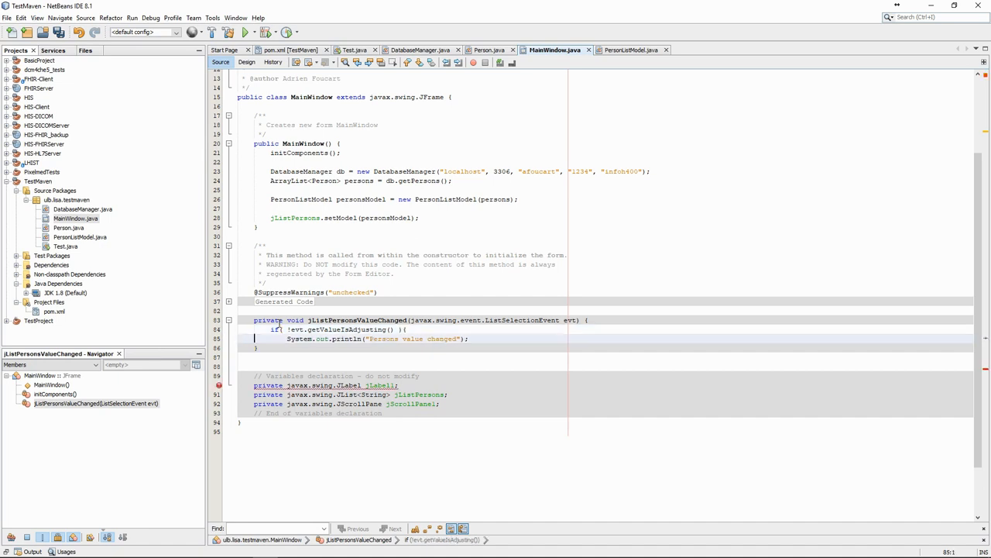
pyautogui.press('End')
pyautogui.press('Return')
pyautogui.write('}')
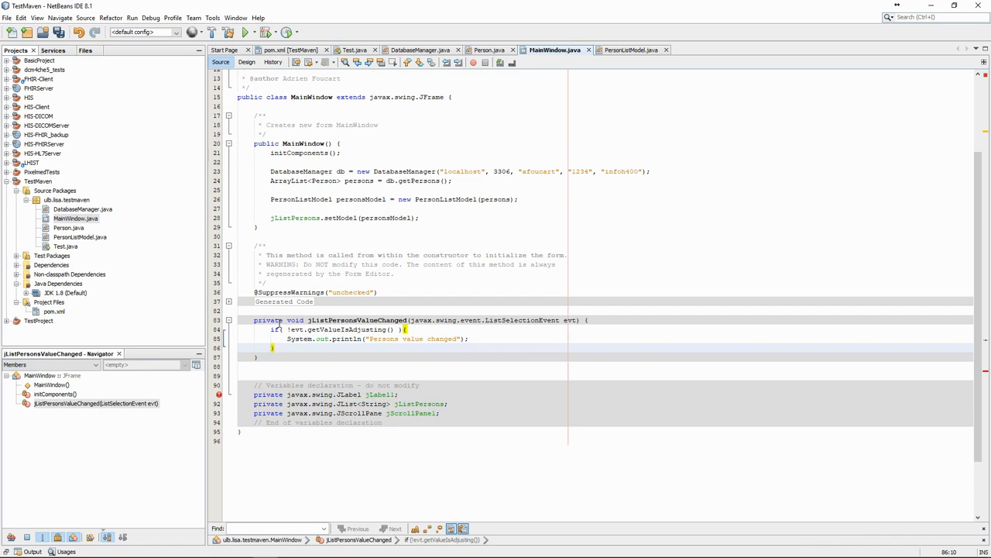
pyautogui.hotkey('ctrl', 's')
pyautogui.click(245, 32)
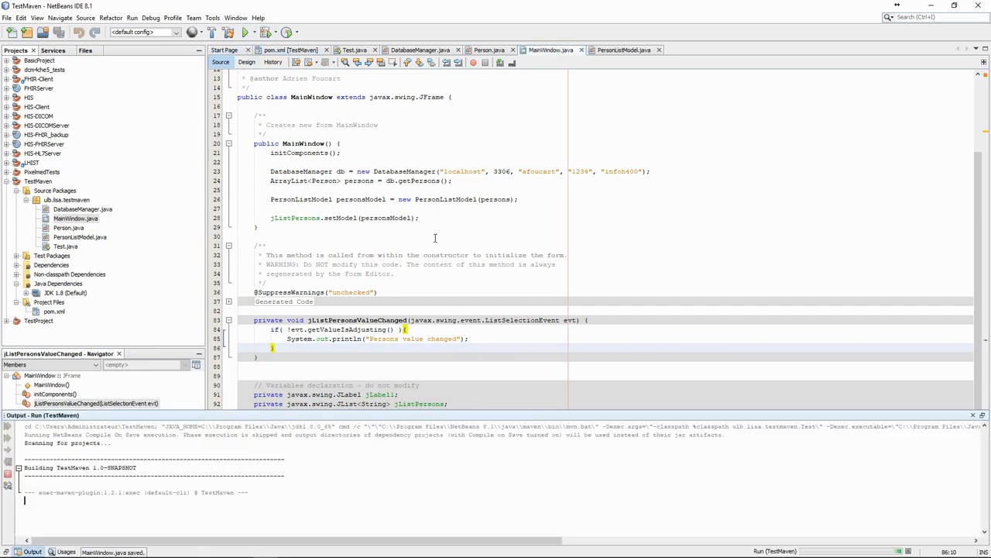
pyautogui.click(66, 45)
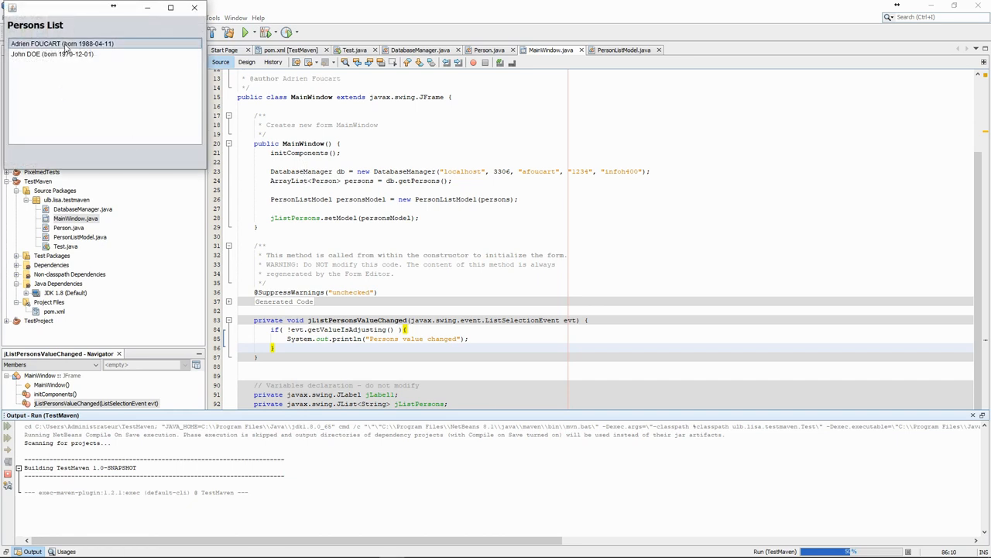
pyautogui.click(66, 55)
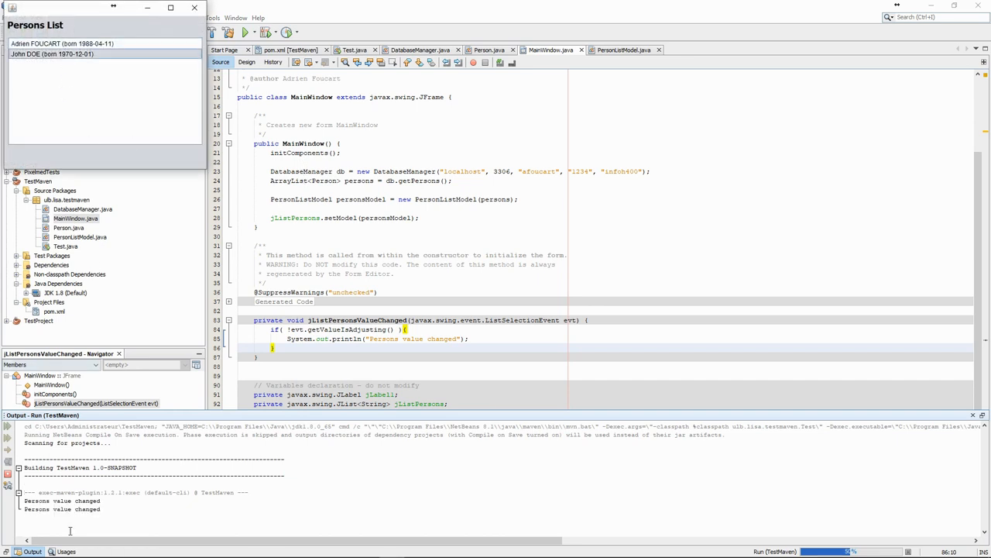
pyautogui.click(196, 9)
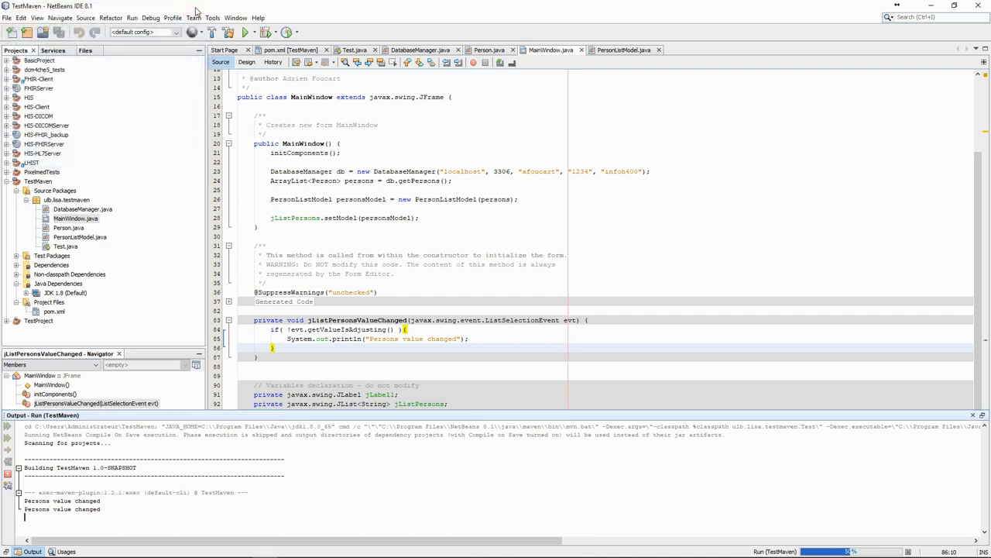
pyautogui.click(478, 339)
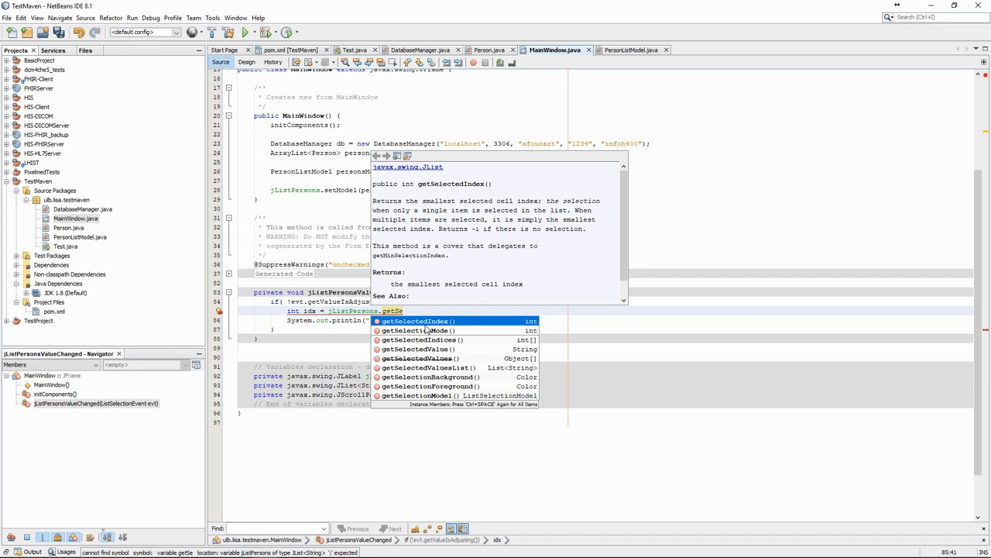
# Get idx from jListPersons.getSelectedIndex() and declare the PersonListModel personsModel field.
pyautogui.press('Return')
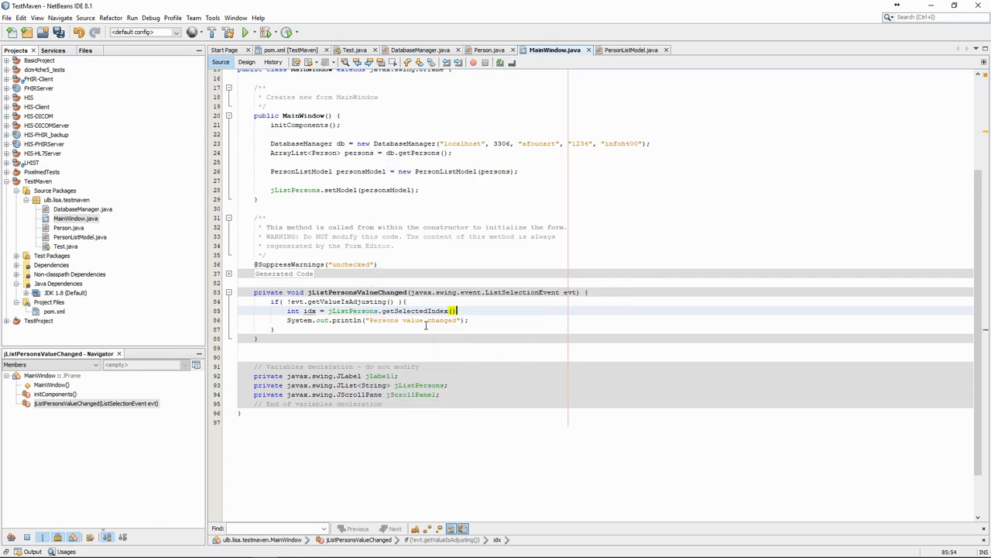
pyautogui.write(';')
pyautogui.scroll(1, 272, 149)
pyautogui.scroll(1, 282, 147)
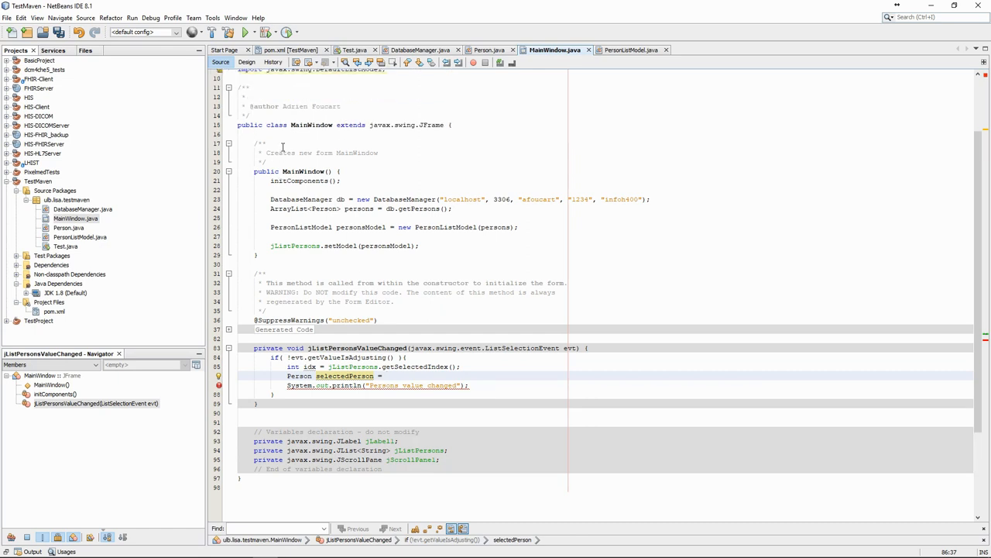
pyautogui.click(262, 135)
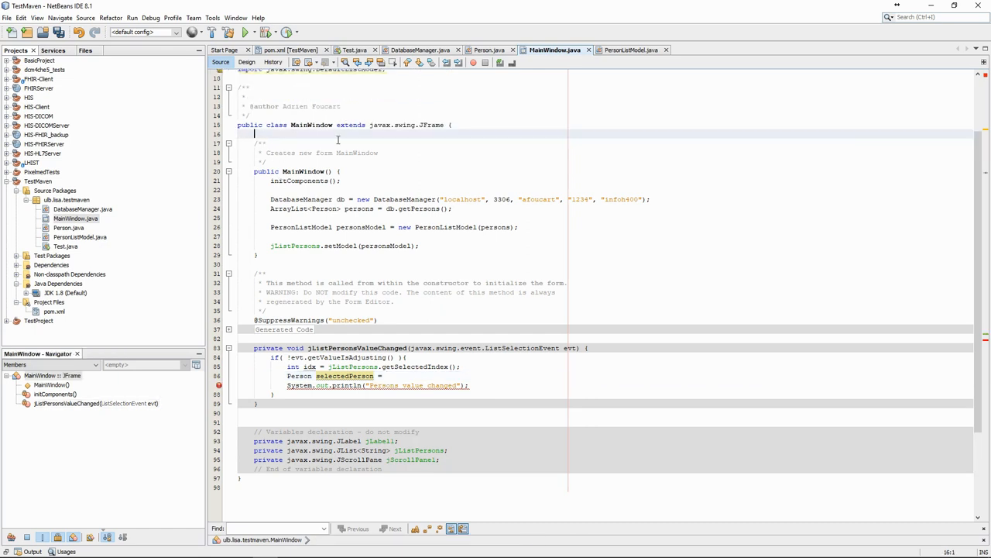
pyautogui.press('Return')
pyautogui.write('PersonListModel personsModel;')
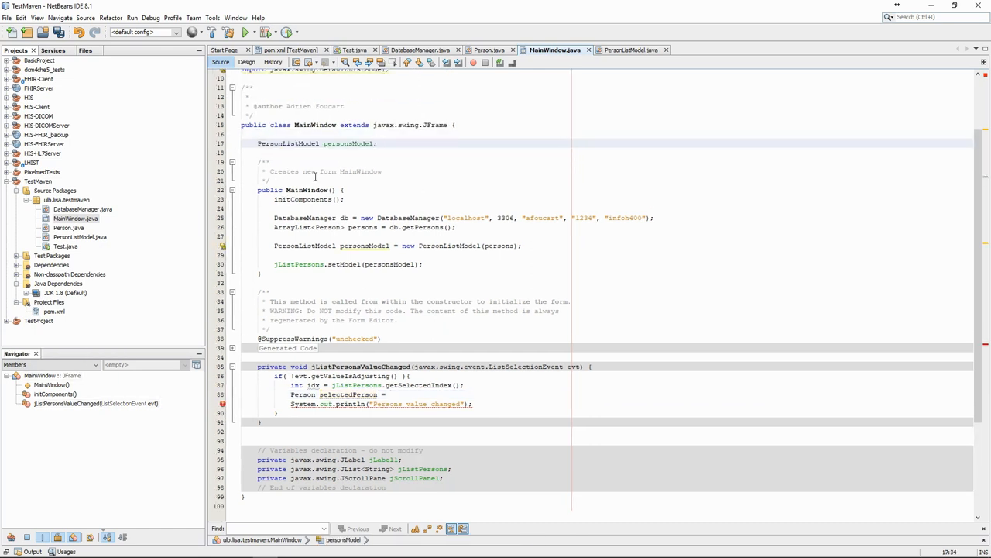
# Drop the local PersonListModel type in the constructor and assign selectedPerson = personsModel.getElementAt(idx).
pyautogui.click(314, 249)
pyautogui.doubleClick(314, 248)
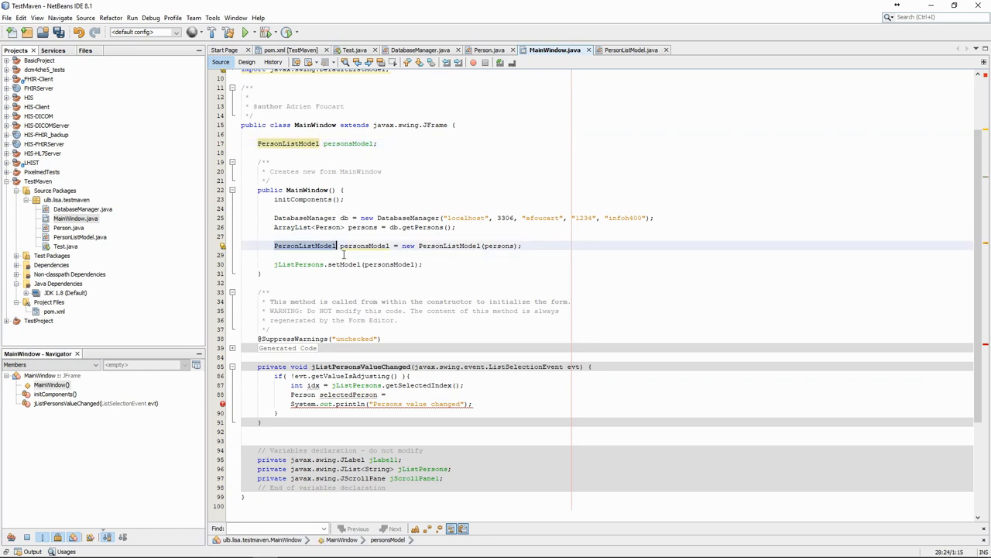
pyautogui.press('Delete')
pyautogui.press('Delete')
pyautogui.scroll(-1, 343, 254)
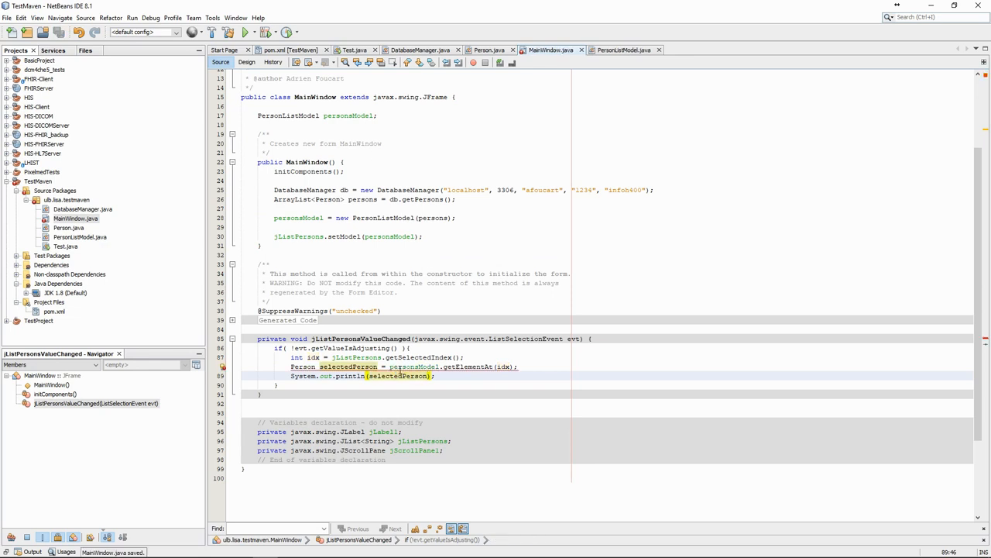
pyautogui.click(224, 367)
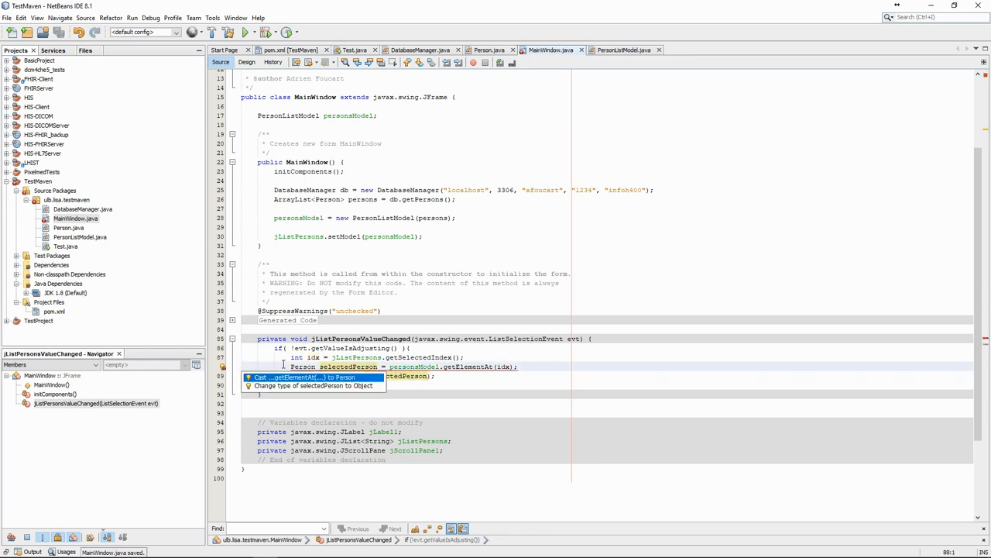
# Add public Person getPersonAt(int index) returning persons.get(index) to PersonListModel and save.
pyautogui.press('Escape')
pyautogui.click(619, 50)
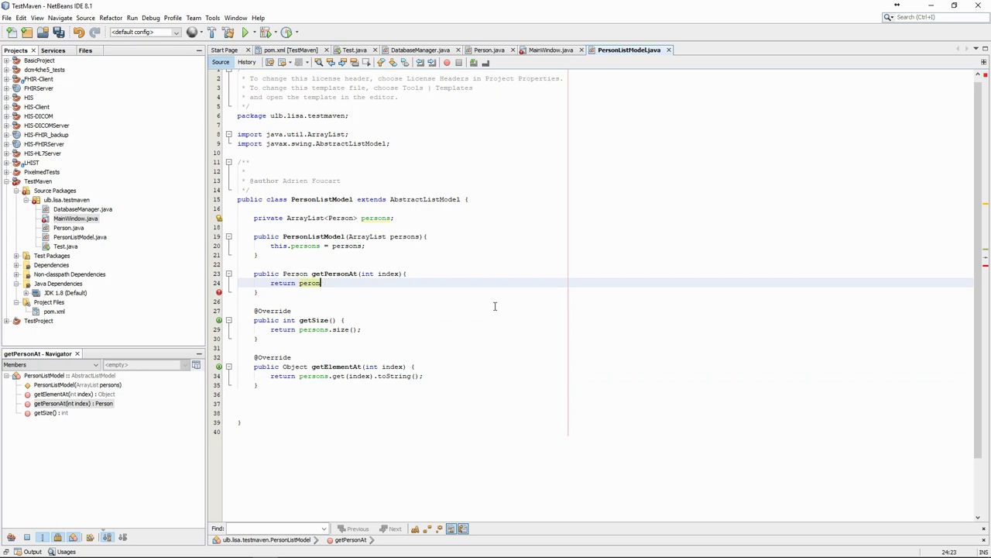
pyautogui.write('n person')
pyautogui.write('index);')
pyautogui.hotkey('ctrl', 's')
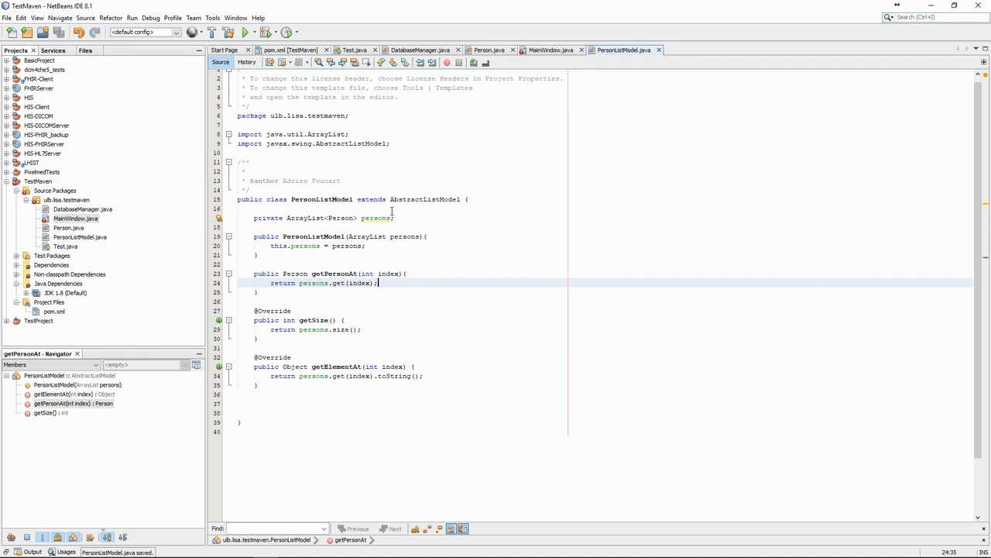
# Change the selection handler to fetch selectedPerson with getPersonAt(idx).
pyautogui.click(542, 50)
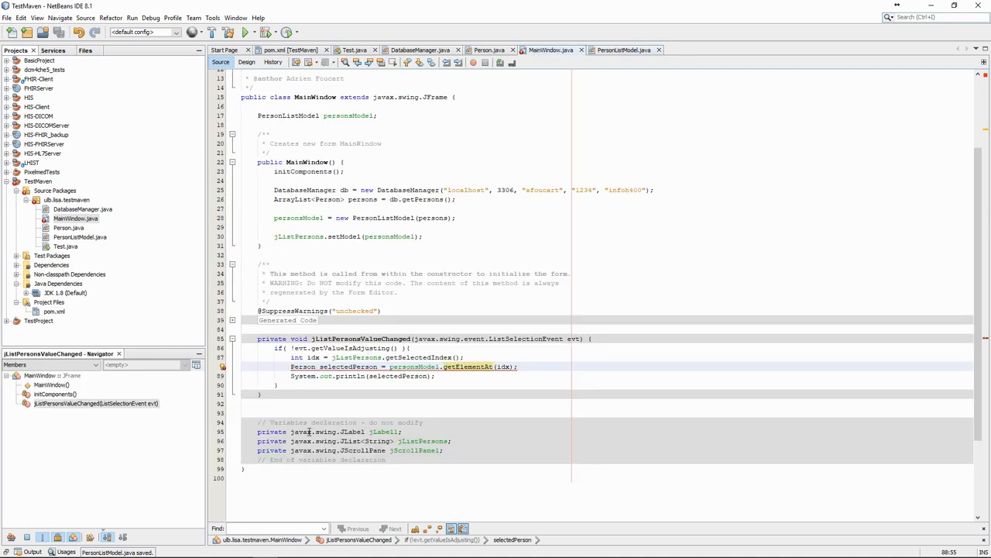
pyautogui.press('BackSpace')
pyautogui.press('BackSpace')
pyautogui.press('BackSpace')
pyautogui.write('OP')
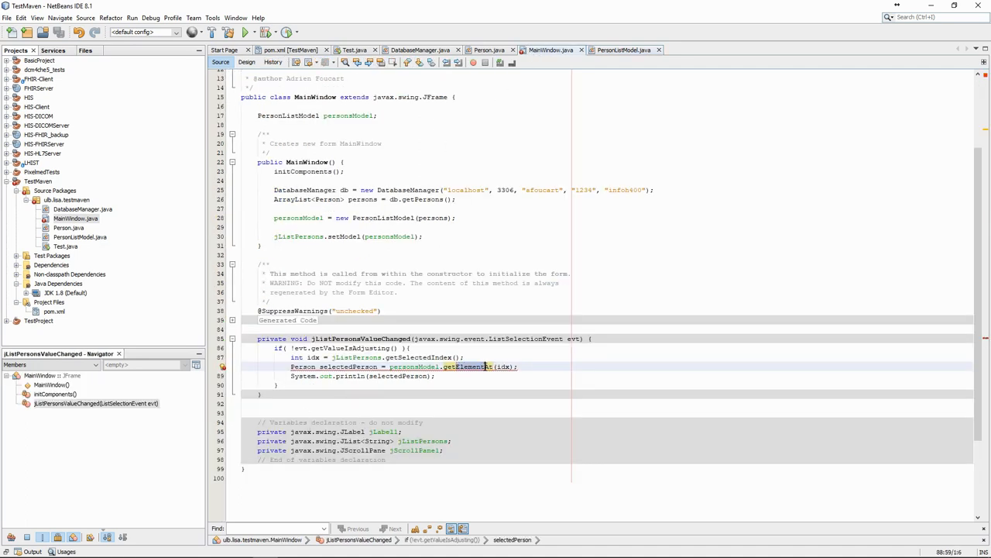
pyautogui.press('BackSpace')
pyautogui.press('BackSpace')
pyautogui.write('Pers')
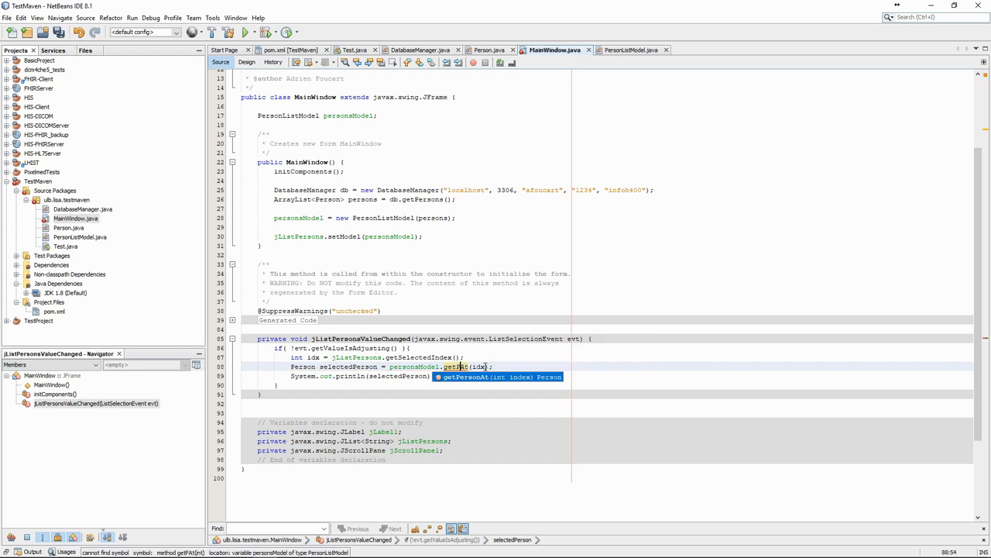
pyautogui.write('on')
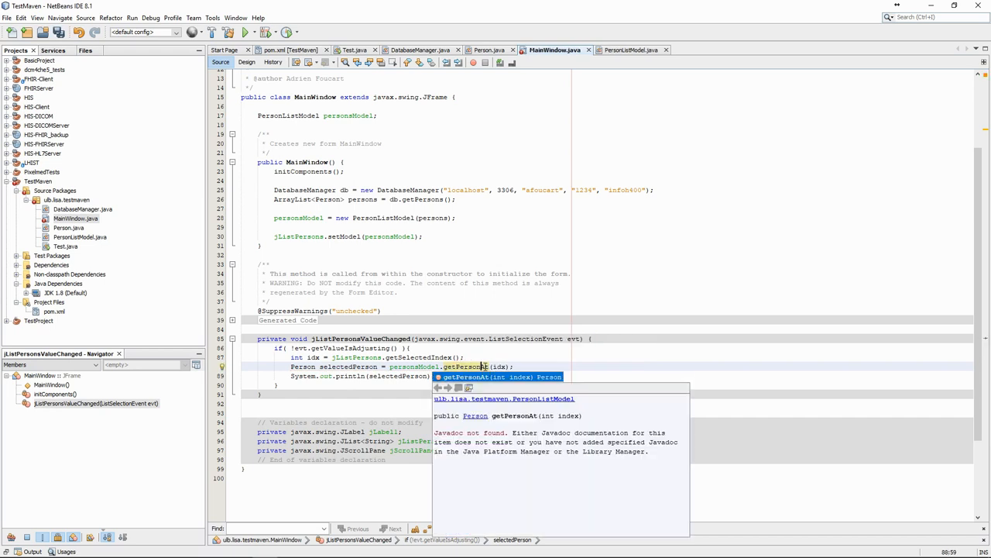
pyautogui.press('Return')
# Print selectedPerson.getFirstName() instead of the whole object, save MainWindow and run.
pyautogui.click(454, 376)
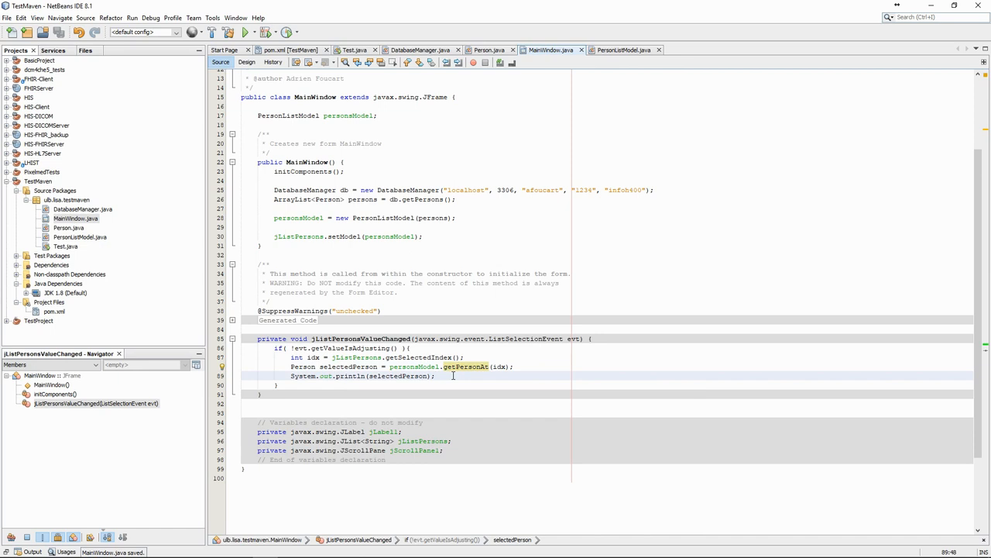
pyautogui.click(430, 376)
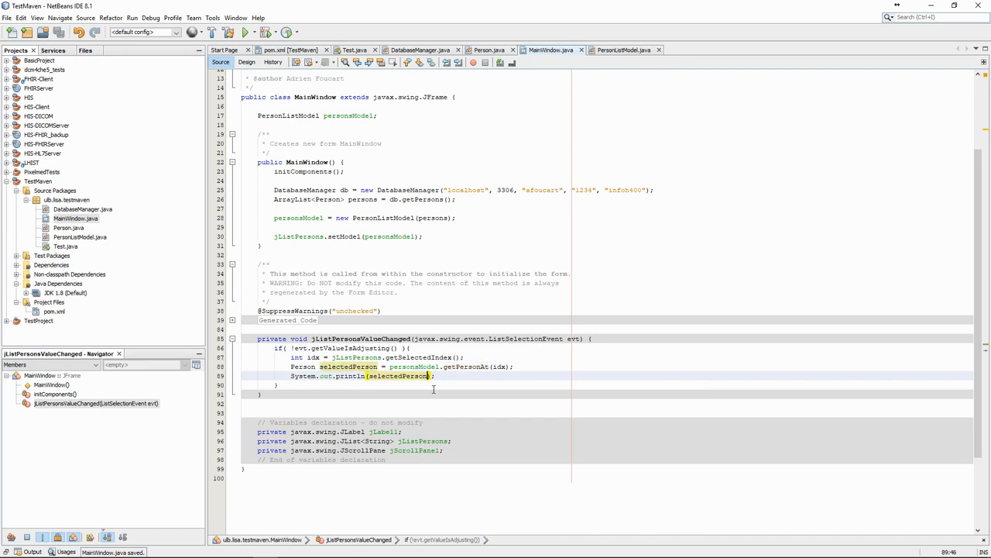
pyautogui.write('.get')
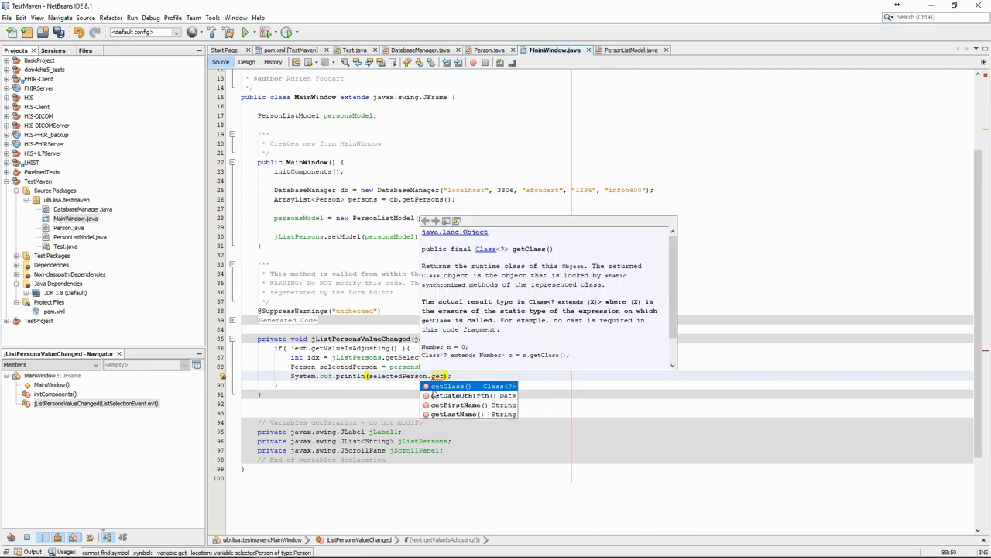
pyautogui.press('Down')
pyautogui.press('Down')
pyautogui.press('Return')
pyautogui.press('Escape')
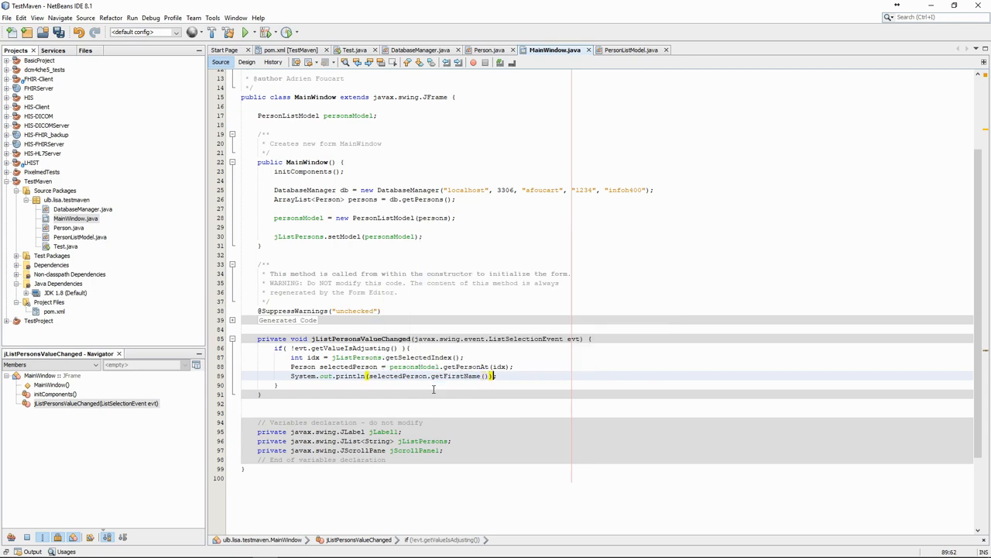
pyautogui.hotkey('ctrl', 's')
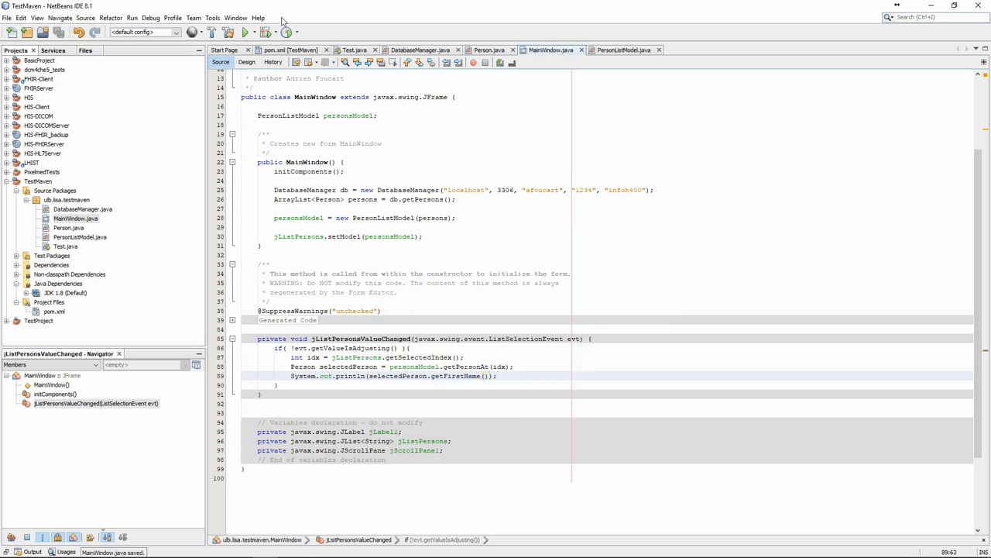
pyautogui.click(245, 32)
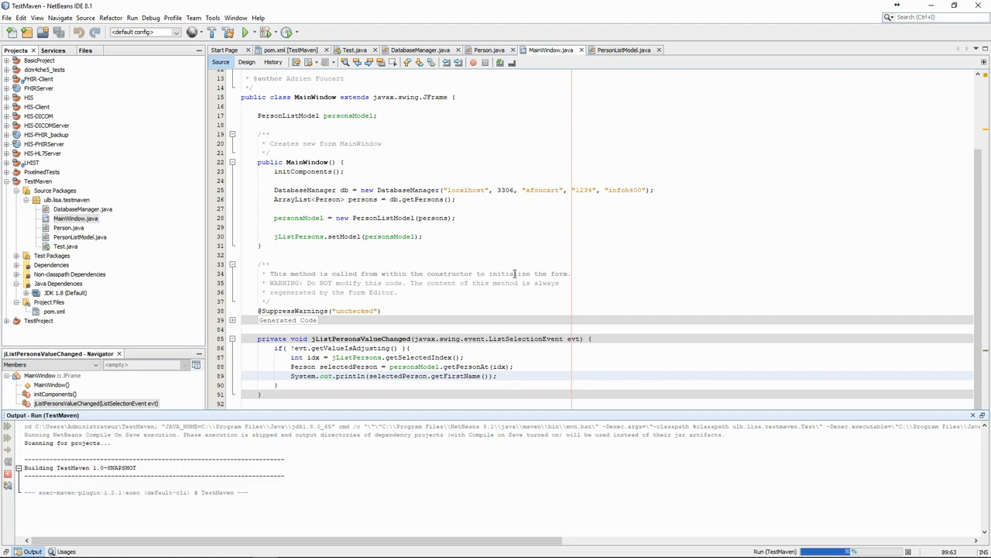
# Select each person in the running list to see Adrien and John printed.
pyautogui.click(81, 44)
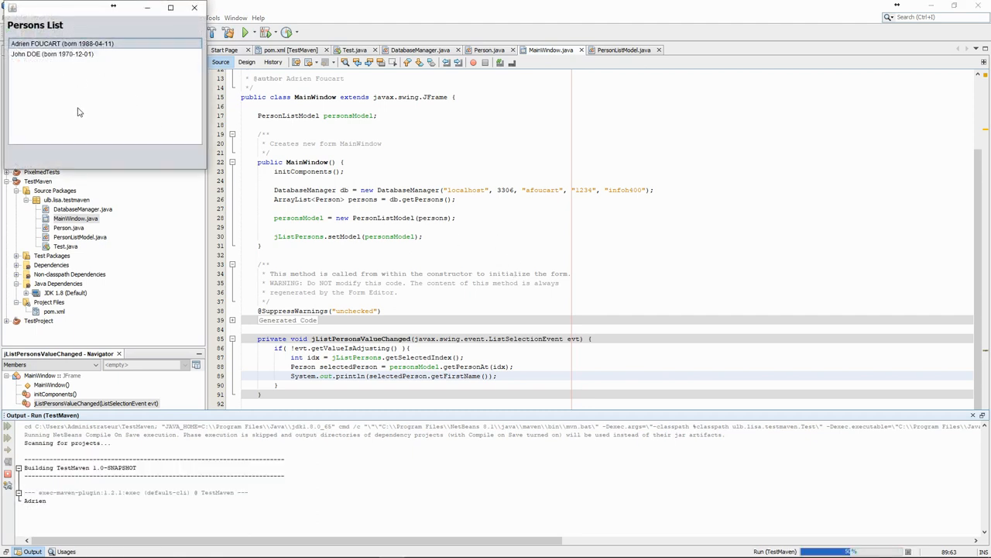
pyautogui.click(52, 54)
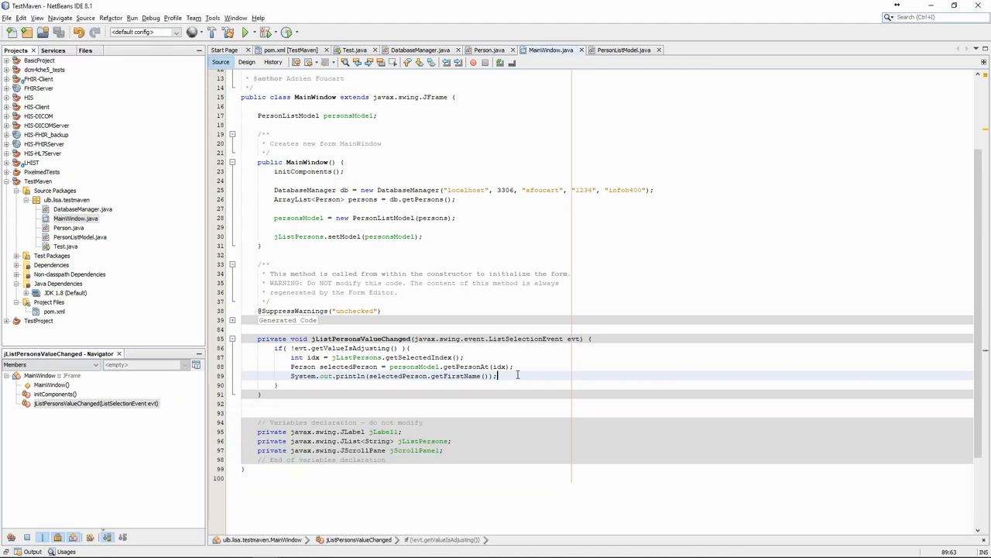
# Place a new button below the persons list and label it Print.
pyautogui.click(246, 62)
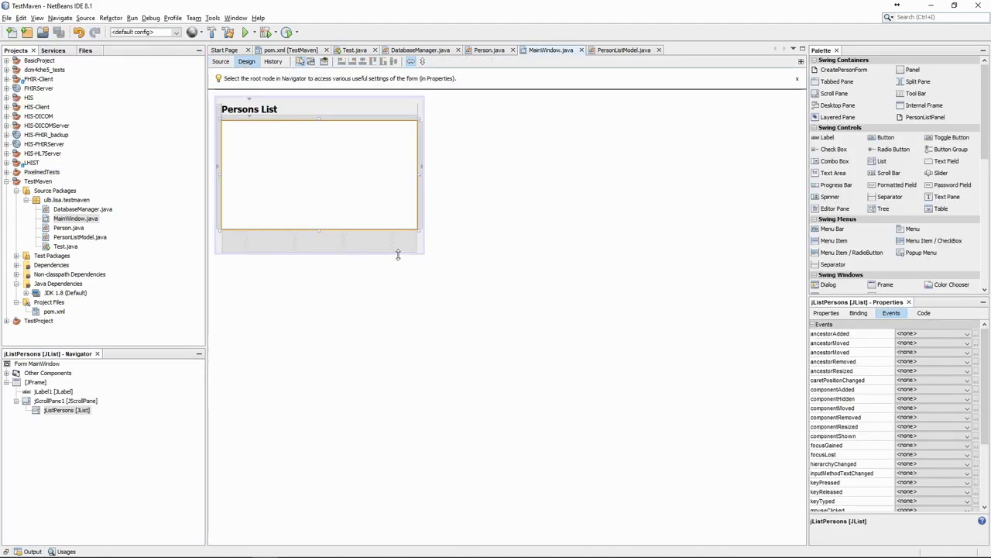
pyautogui.click(885, 137)
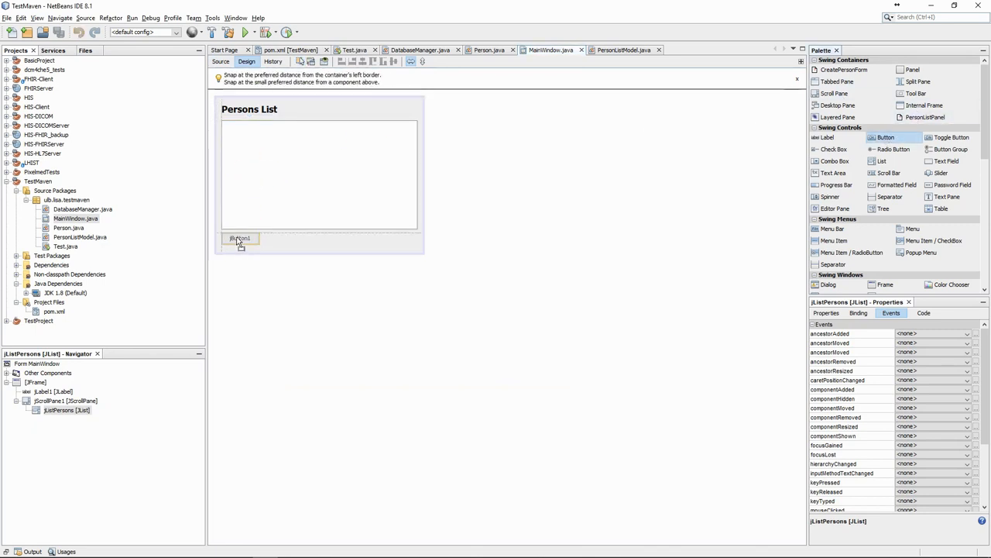
pyautogui.click(239, 243)
pyautogui.rightClick(239, 242)
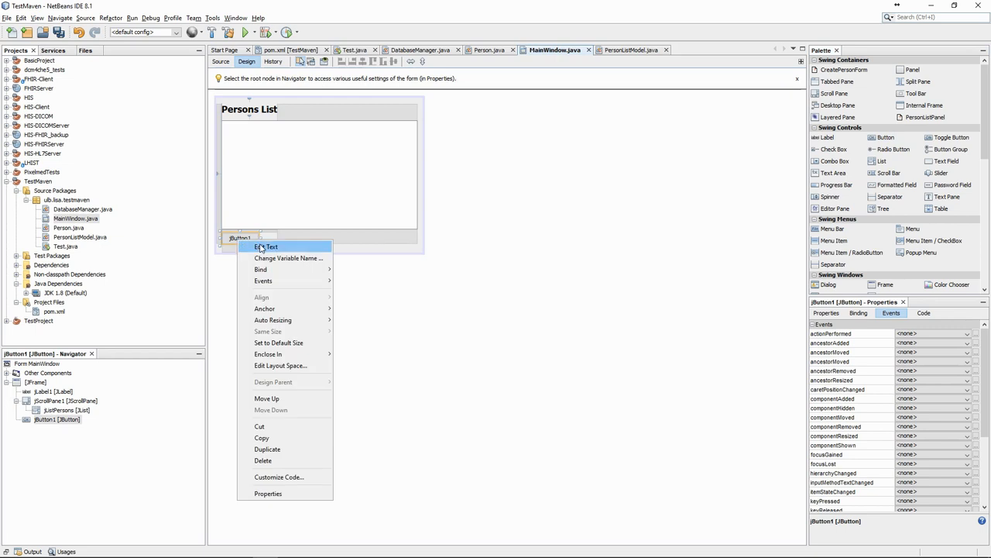
pyautogui.click(265, 246)
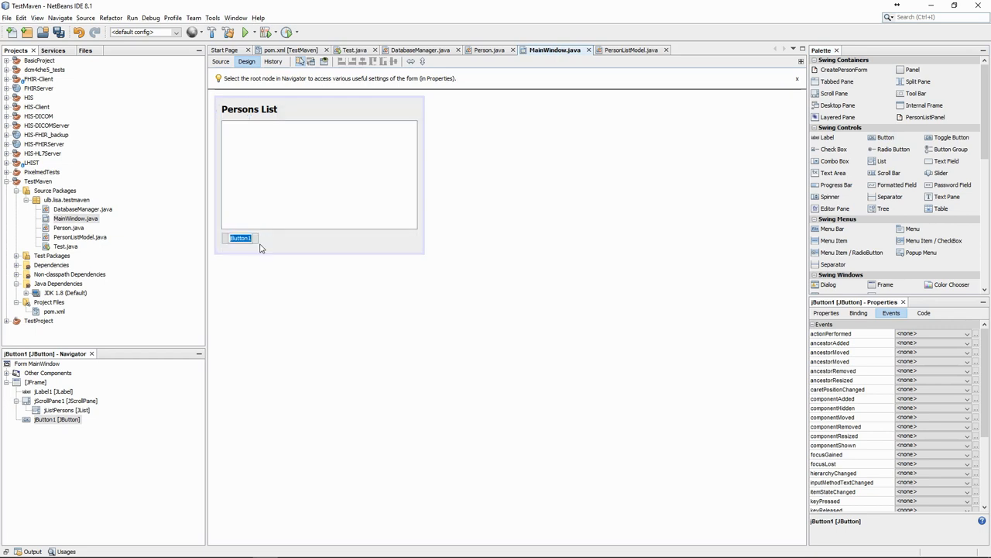
pyautogui.write('Print')
pyautogui.click(269, 270)
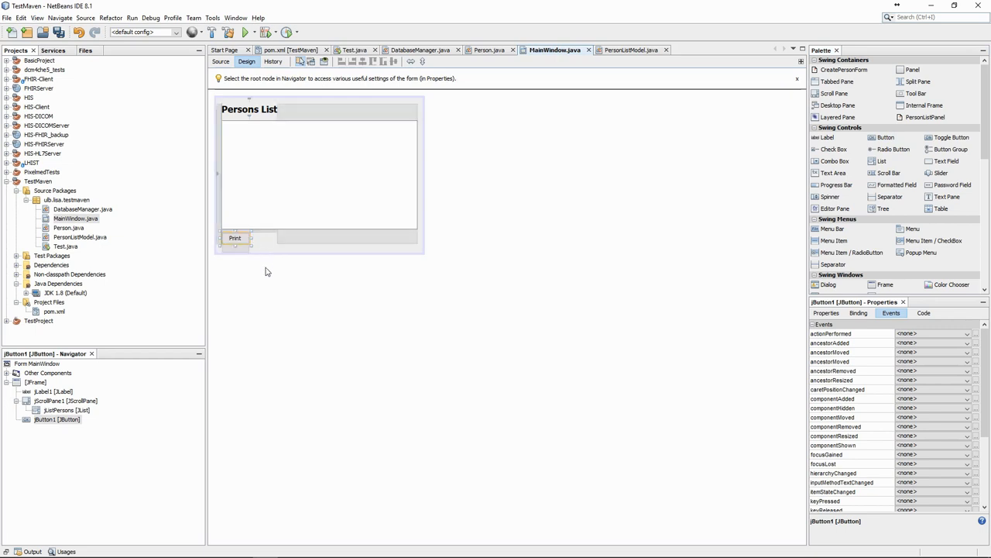
# Rename the button's variable to jButtonPrintPerson.
pyautogui.rightClick(242, 241)
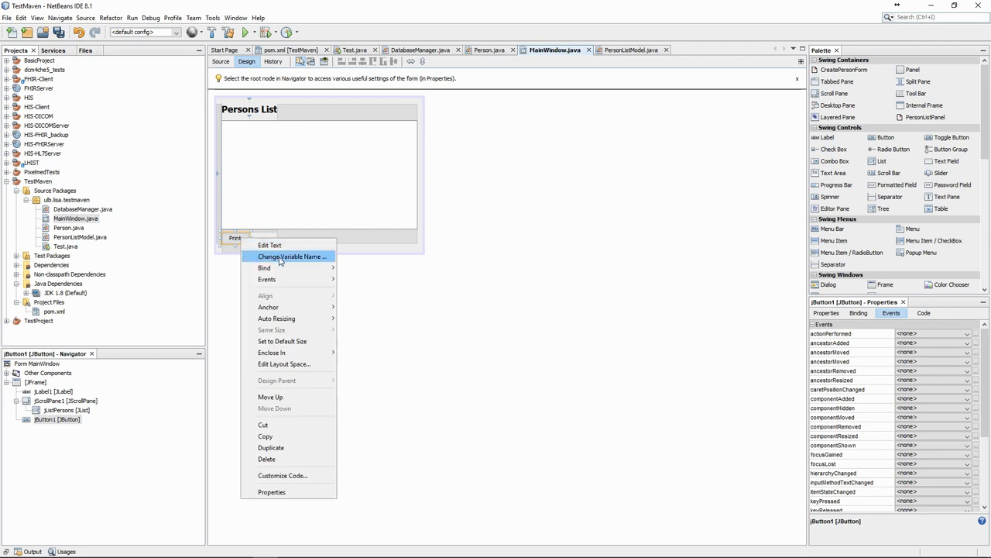
pyautogui.click(291, 257)
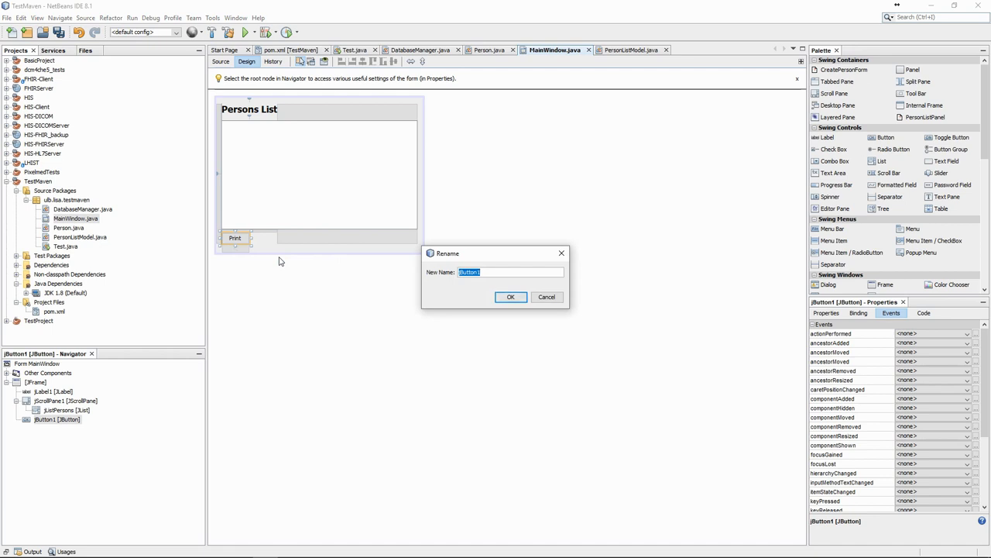
pyautogui.write('jButtonPrintPerson')
pyautogui.press('Return')
pyautogui.click(265, 291)
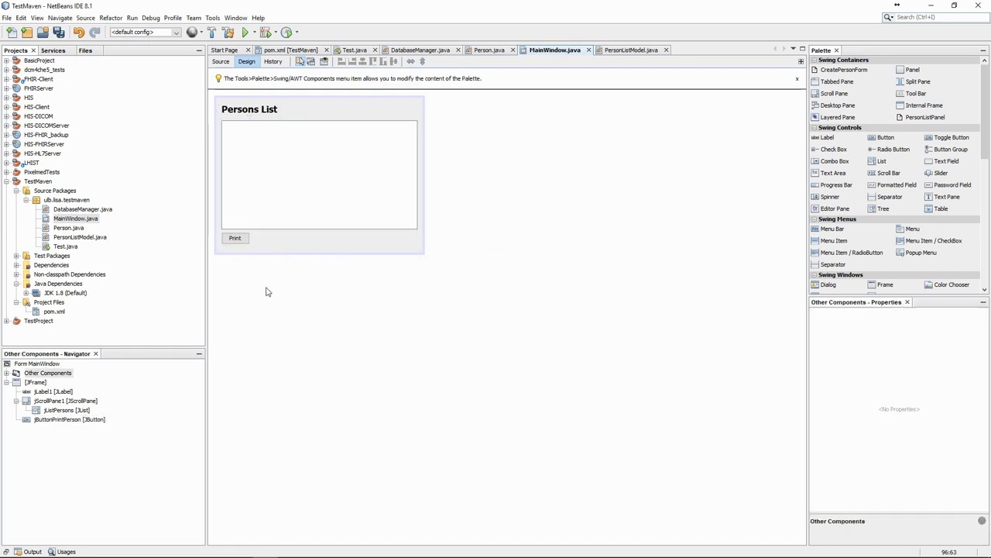
# Create the Print button's actionPerformed handler printing the selected first name, then run.
pyautogui.click(237, 241)
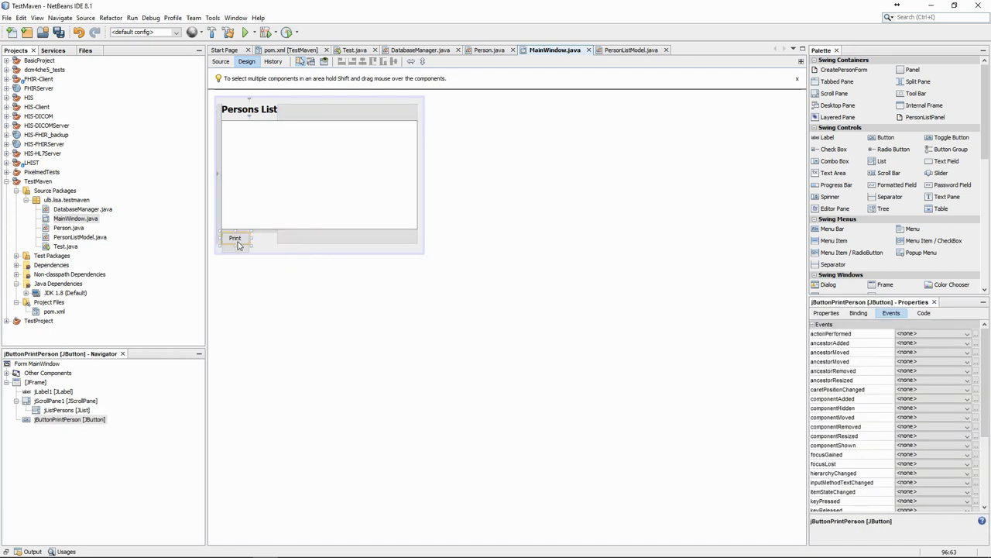
pyautogui.doubleClick(238, 244)
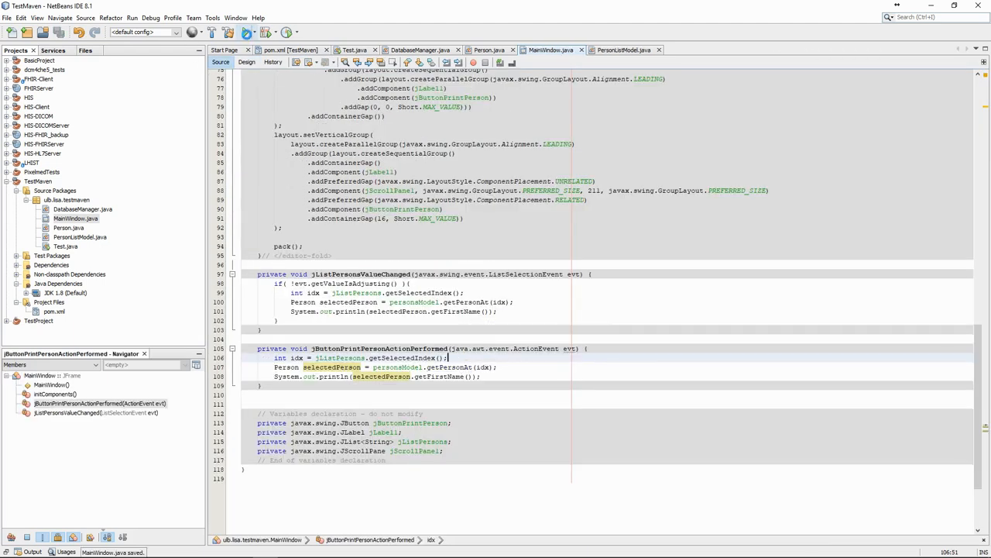
pyautogui.click(246, 32)
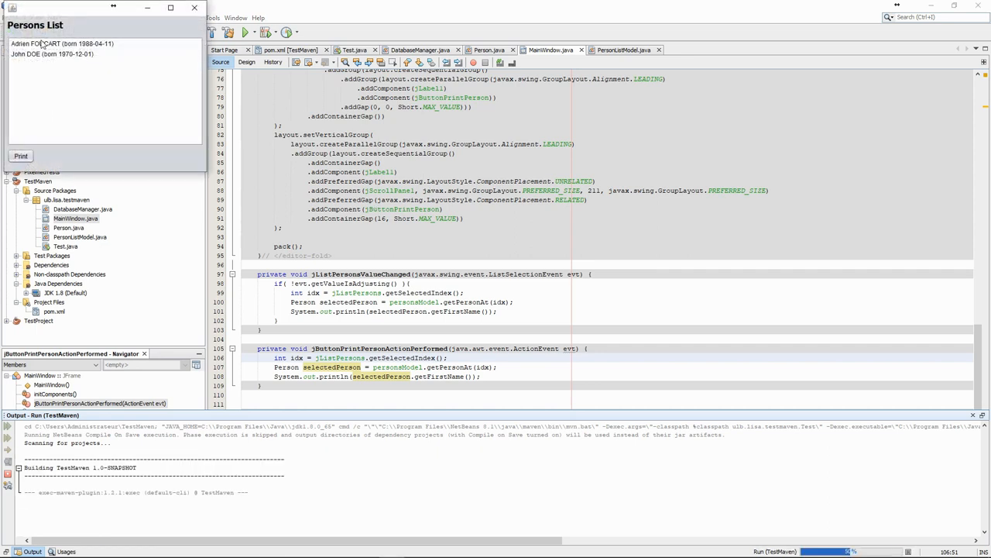
# Print Adrien FOUCART's first name with the new button, then relaunch the app.
pyautogui.click(43, 44)
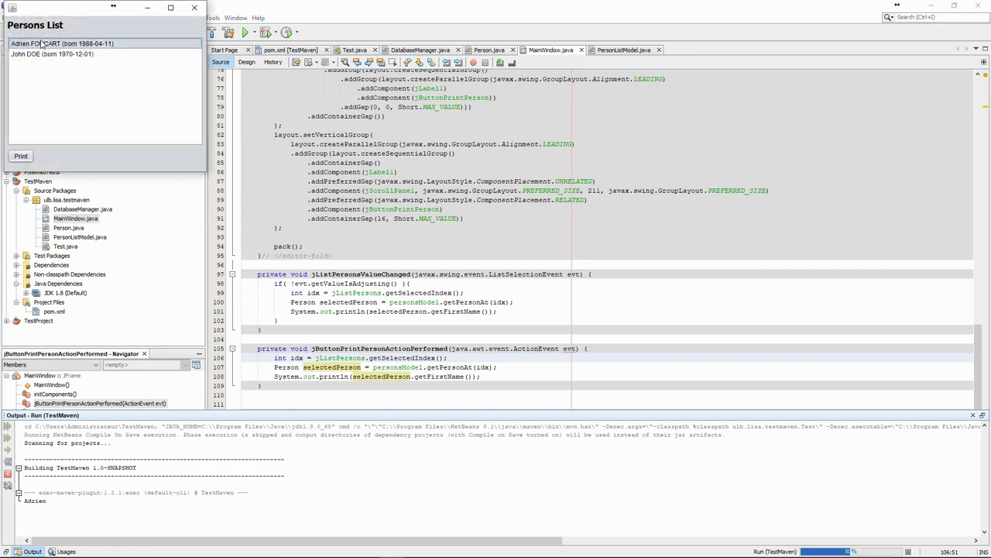
pyautogui.click(21, 155)
pyautogui.press('F6')
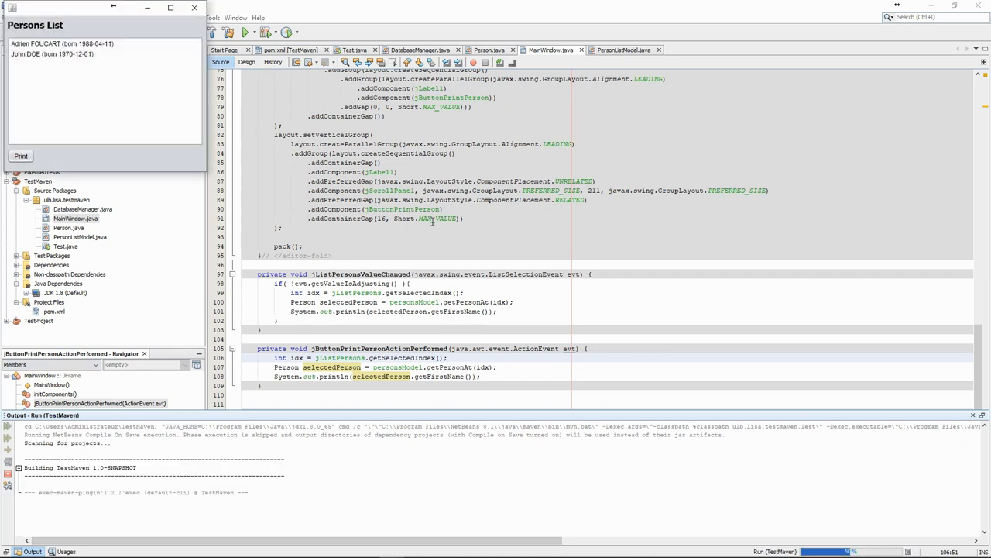
# Print with nobody selected, highlight the ArrayIndexOutOfBoundsException: -1, and stop the run.
pyautogui.click(21, 156)
pyautogui.scroll(5, 202, 492)
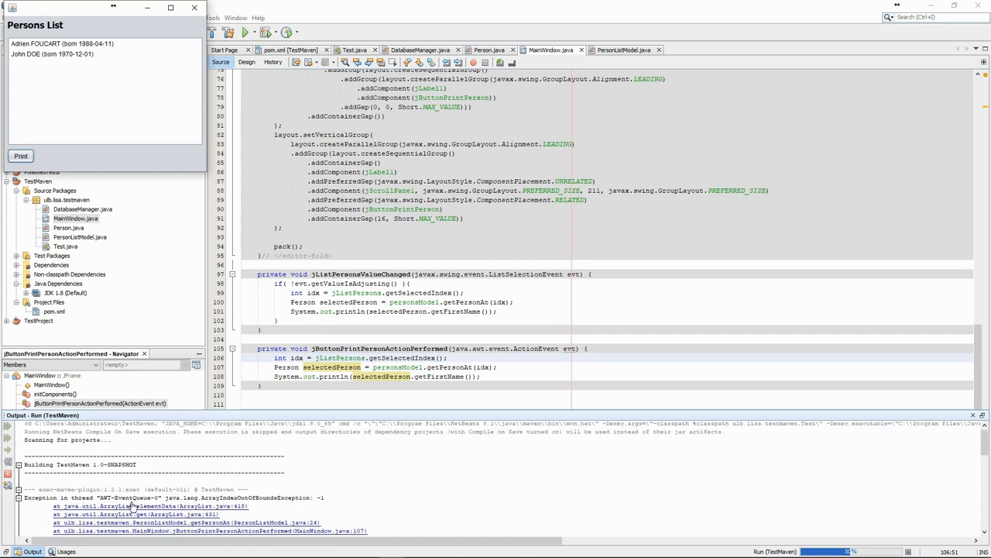
pyautogui.scroll(-3, 143, 494)
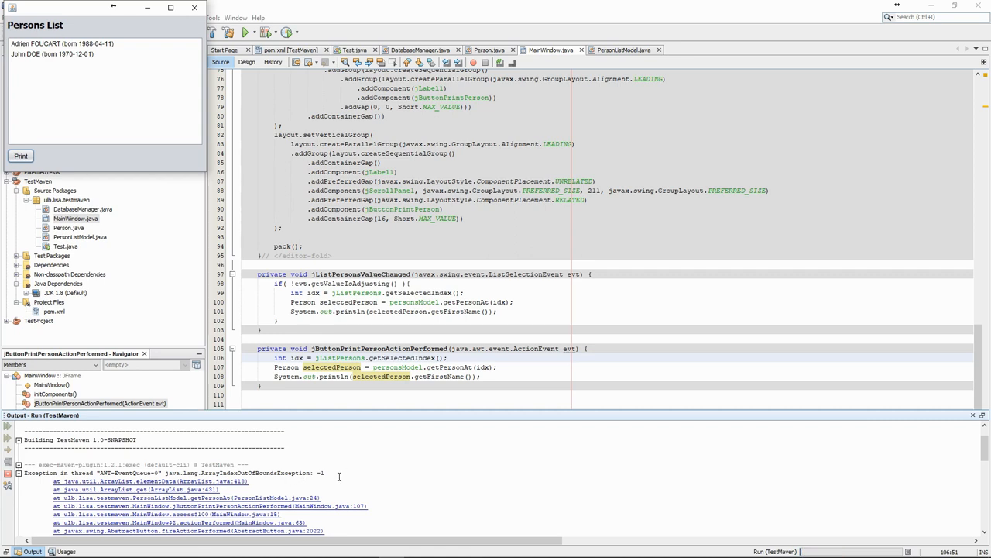
pyautogui.moveTo(326, 473); pyautogui.dragTo(201, 473)
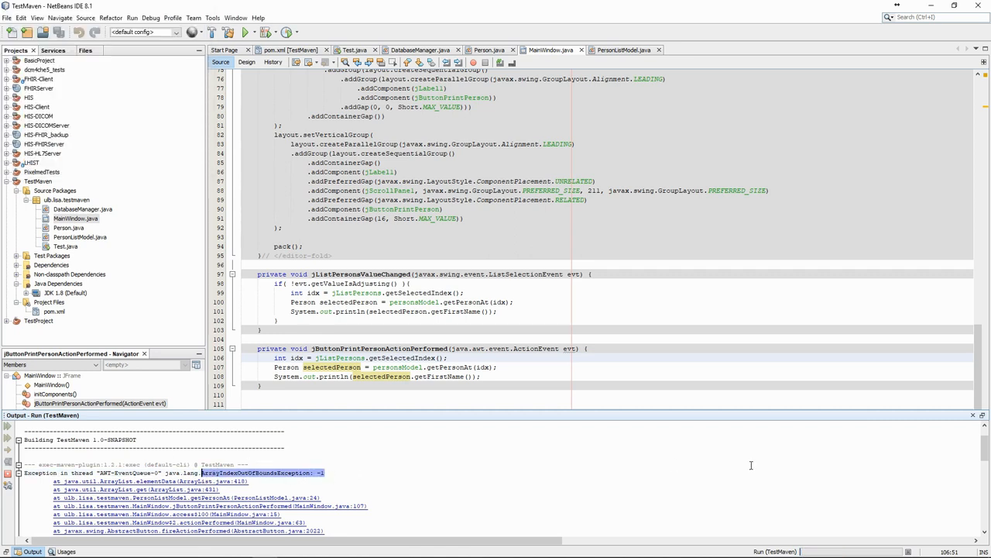
pyautogui.click(908, 551)
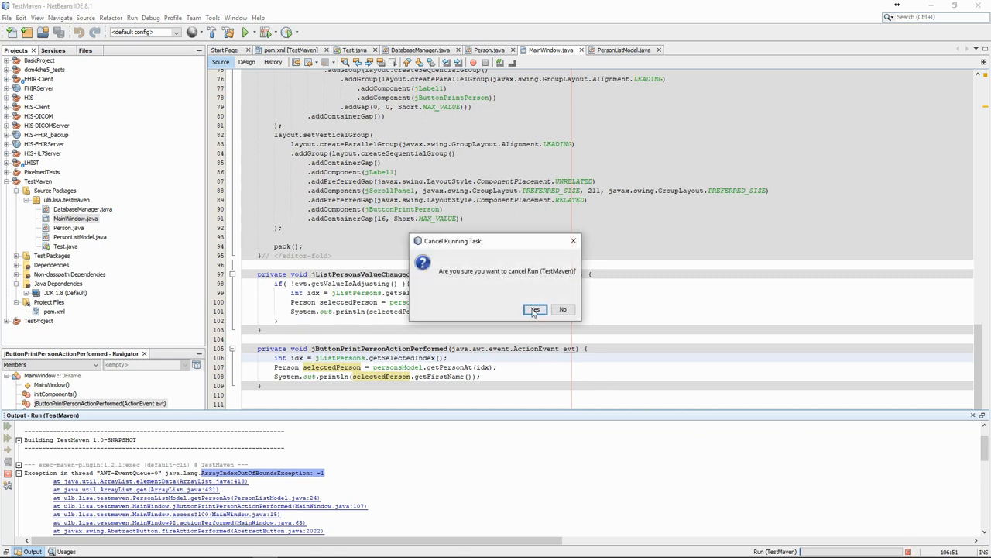
# Add 'if( idx < 0 ) return;' after getSelectedIndex in the print handler and save.
pyautogui.click(534, 315)
pyautogui.scroll(-2, 429, 236)
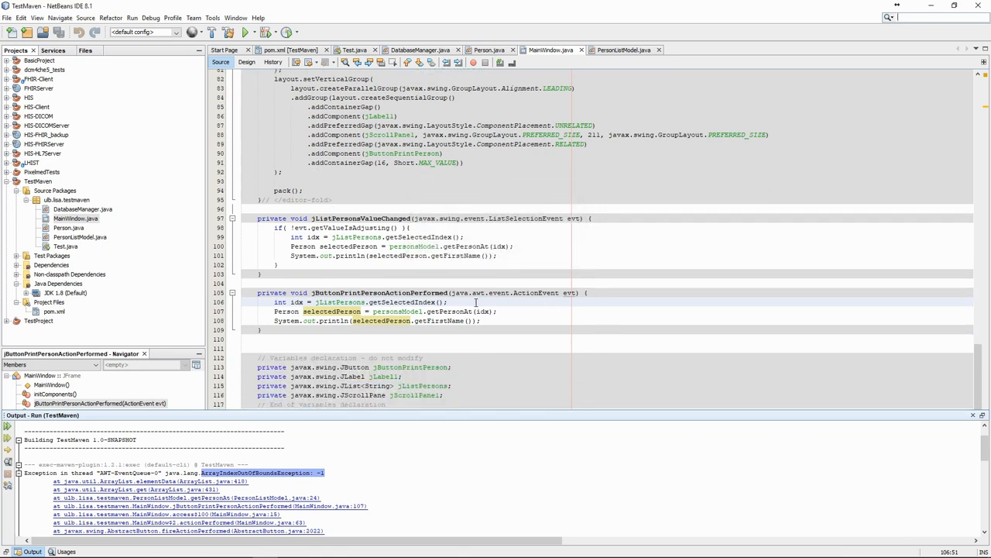
pyautogui.hotkey('shift', 'Escape')
pyautogui.press('Return')
pyautogui.write('if( idx <')
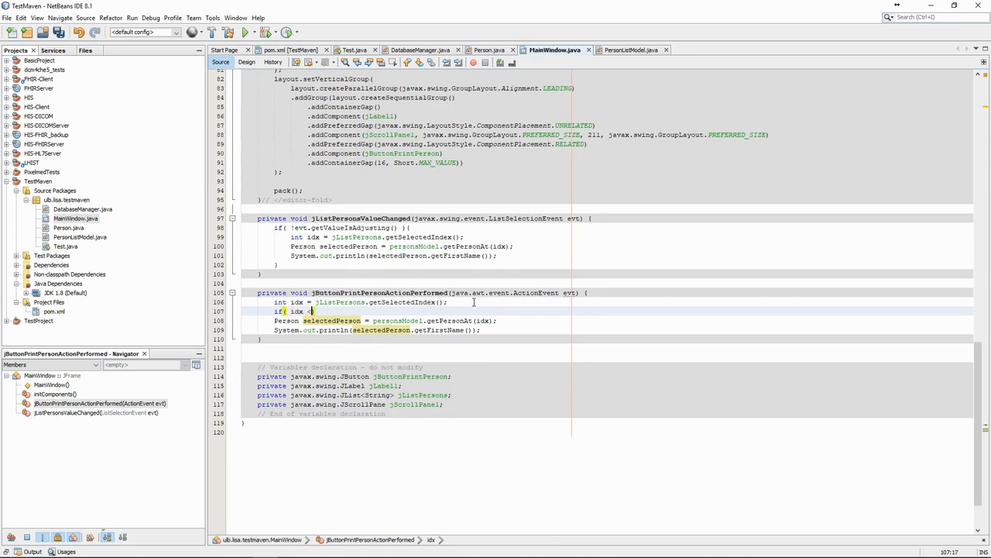
pyautogui.write(' 0 ){')
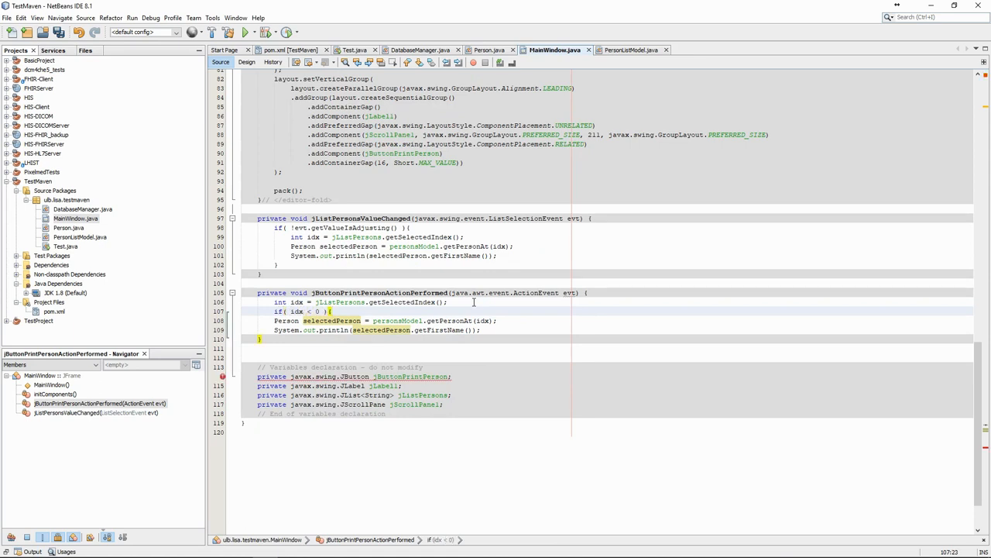
pyautogui.press('BackSpace')
pyautogui.write('return;')
pyautogui.hotkey('ctrl', 's')
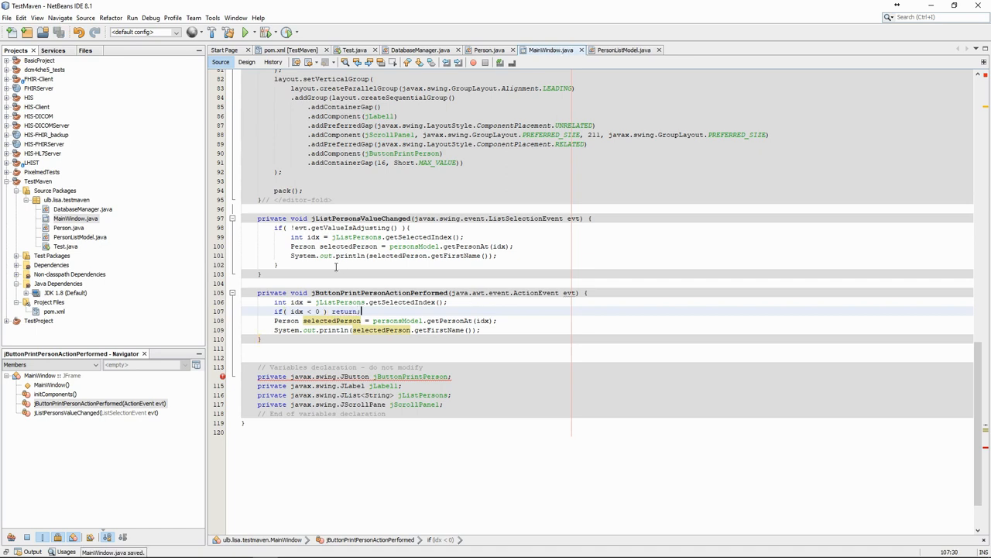
# Rerun and verify Print no longer crashes with nothing selected and still prints Adrien.
pyautogui.click(245, 32)
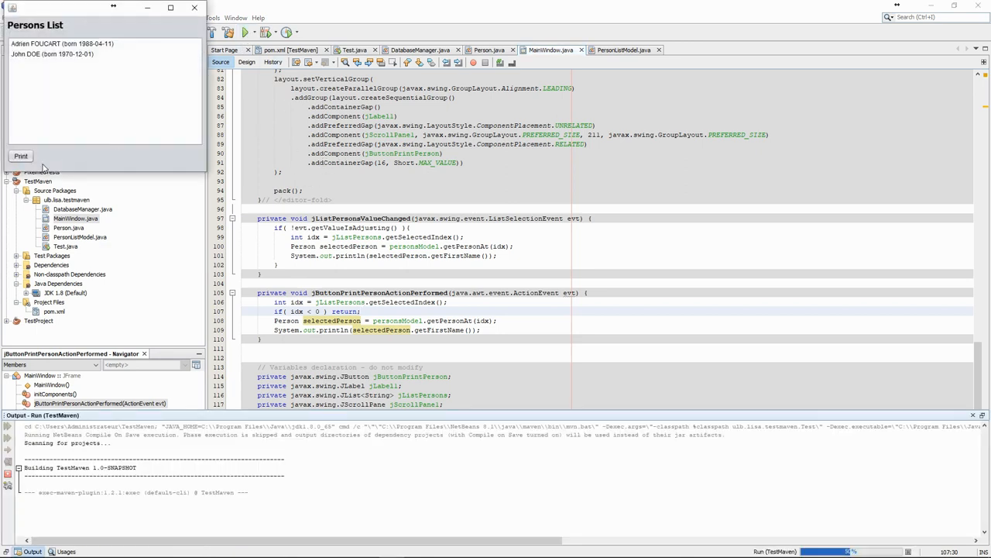
pyautogui.click(21, 157)
pyautogui.click(32, 43)
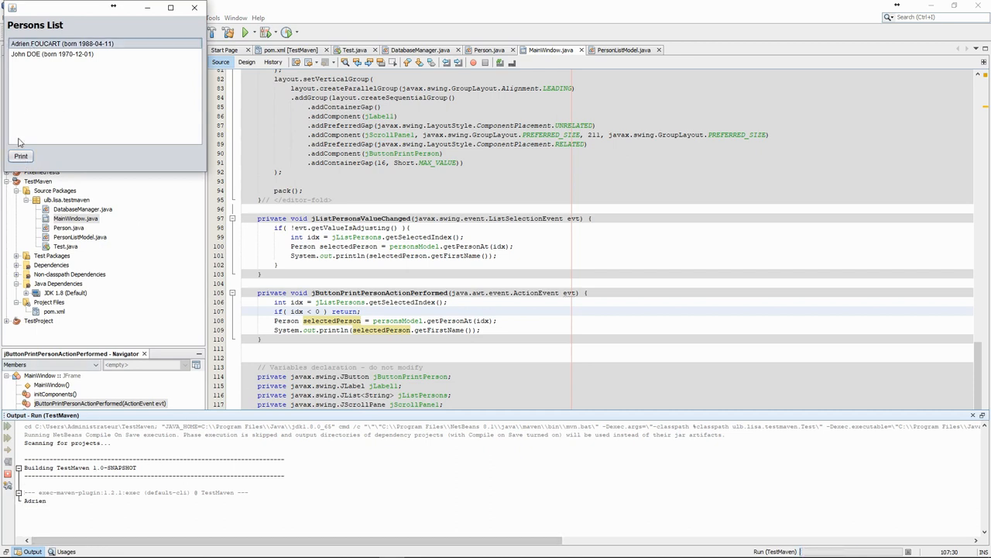
pyautogui.click(21, 156)
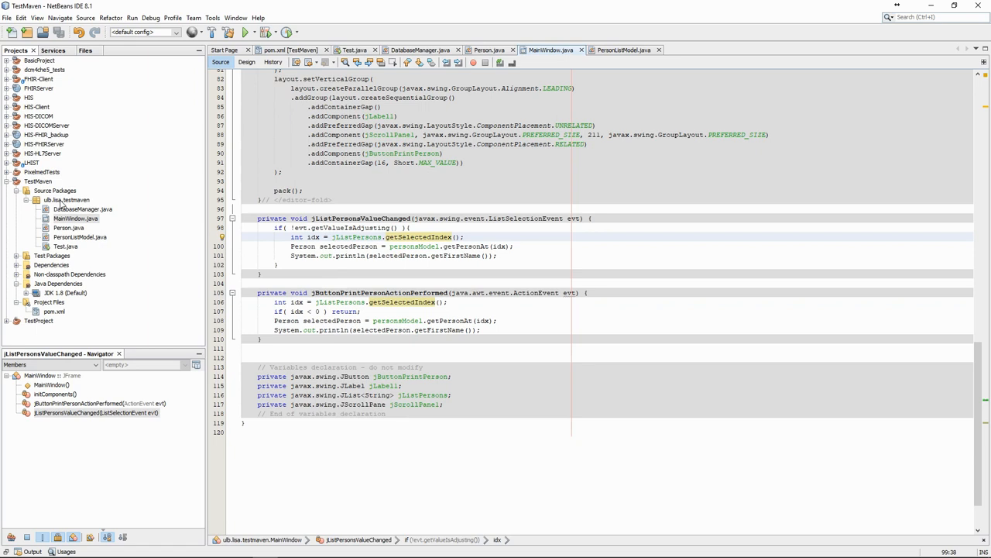
# Create JFrame form PersonDetailsWindow in ulb.lisa.testmaven and view its source.
pyautogui.rightClick(61, 203)
pyautogui.moveTo(83, 208)
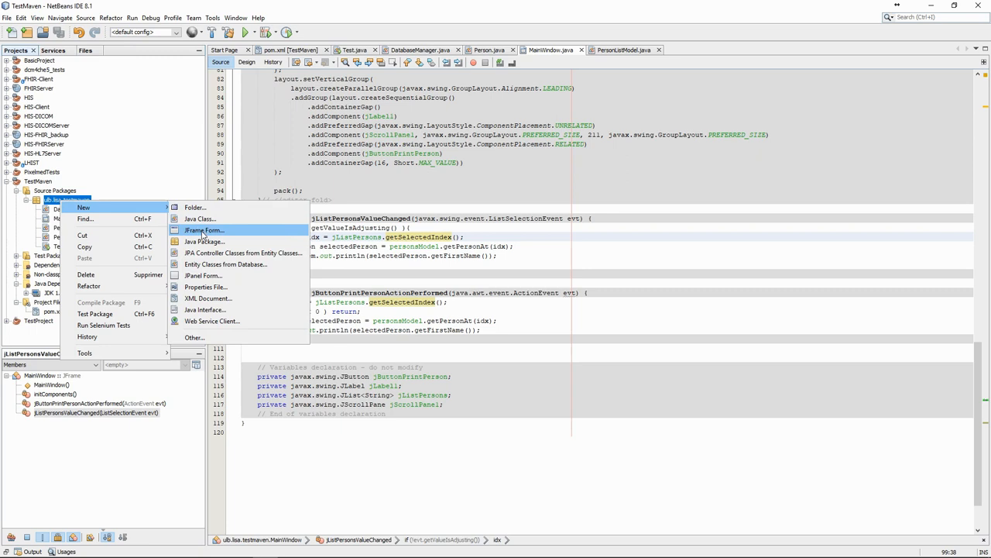
pyautogui.click(203, 230)
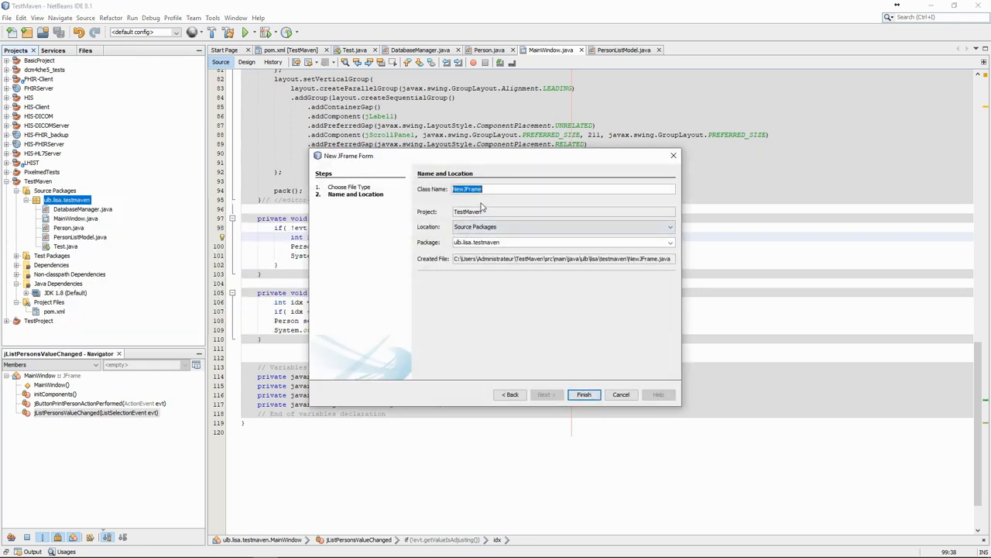
pyautogui.write('PersonDetailsWindow')
pyautogui.press('Return')
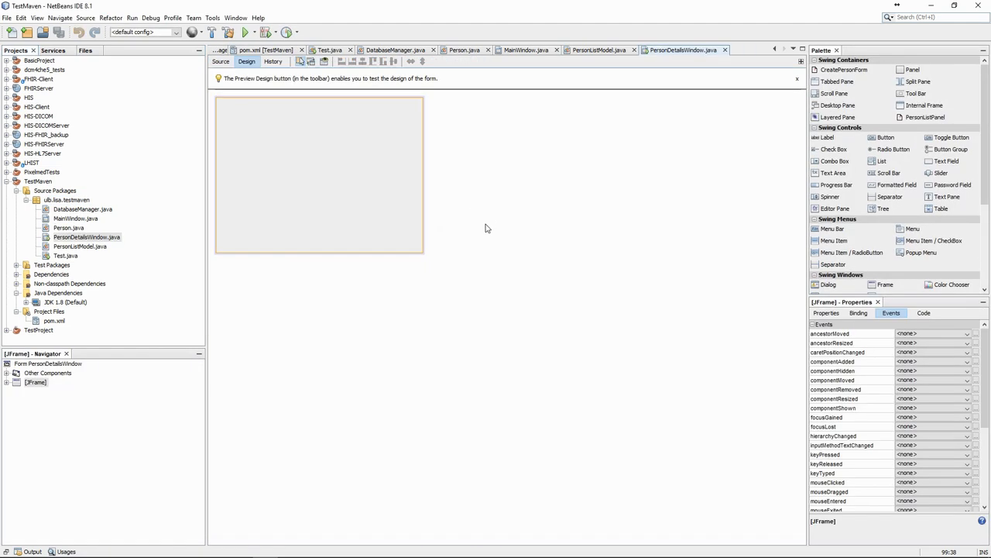
pyautogui.click(221, 62)
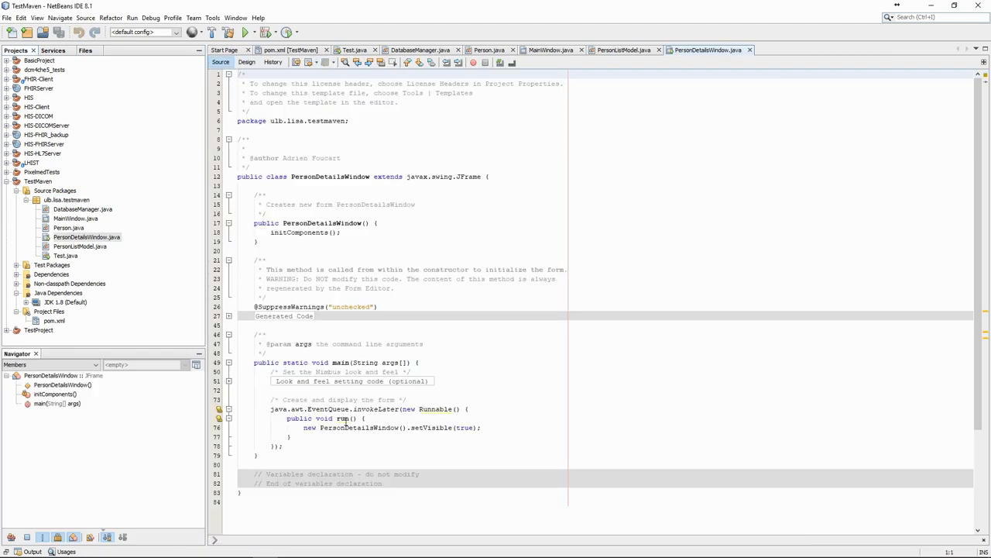
# Delete the generated main method from PersonDetailsWindow and save.
pyautogui.moveTo(269, 457); pyautogui.dragTo(255, 325)
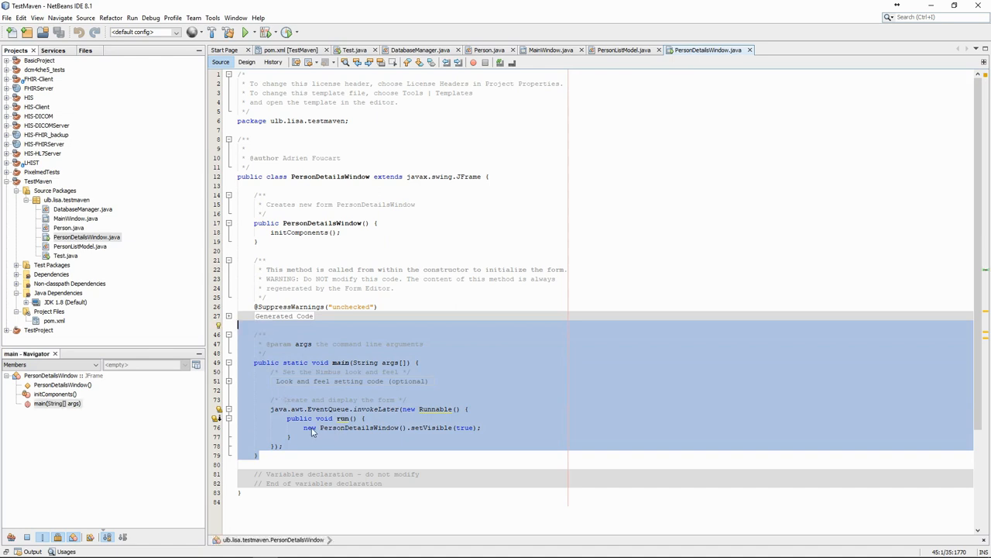
pyautogui.press('Delete')
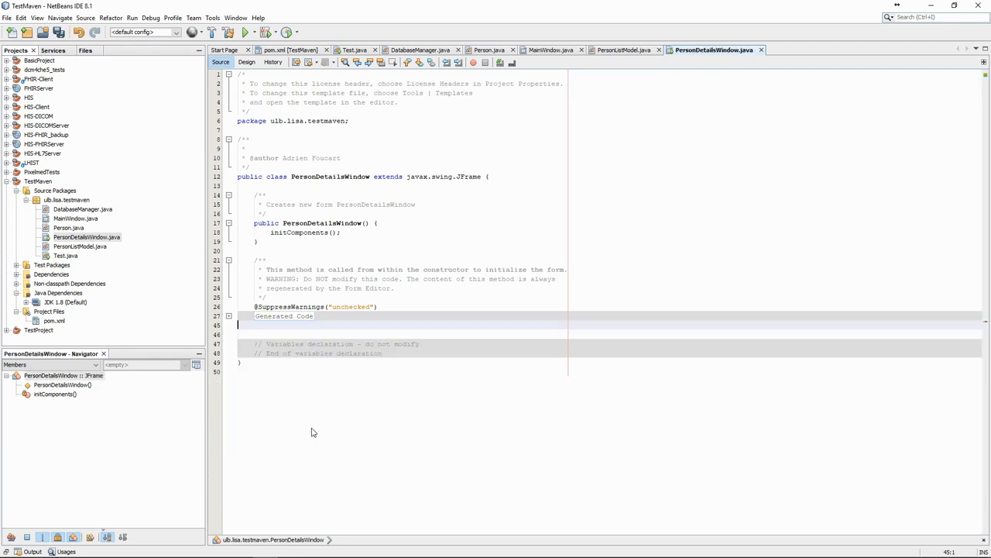
pyautogui.hotkey('ctrl', 's')
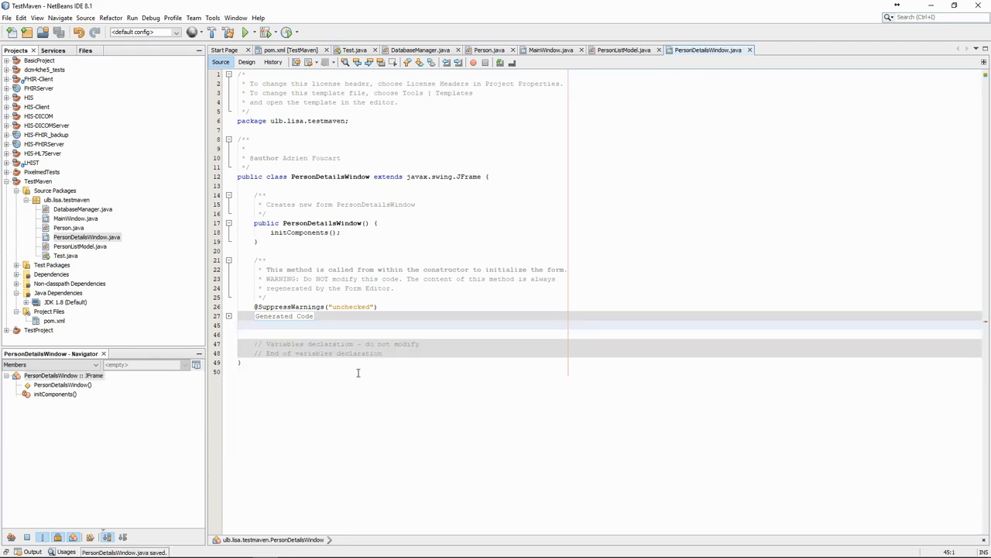
# Add an empty, widened text field beside First Name.
pyautogui.click(246, 62)
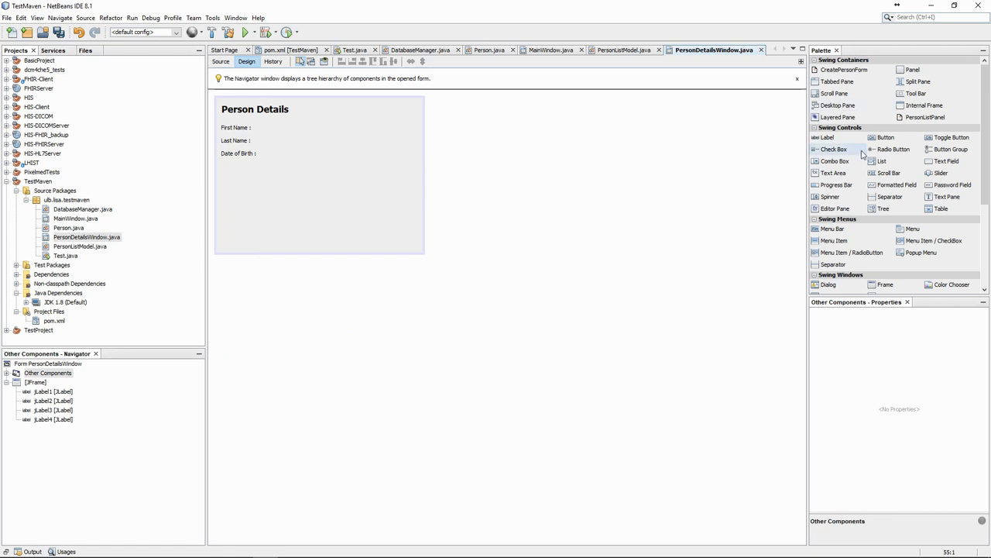
pyautogui.click(942, 161)
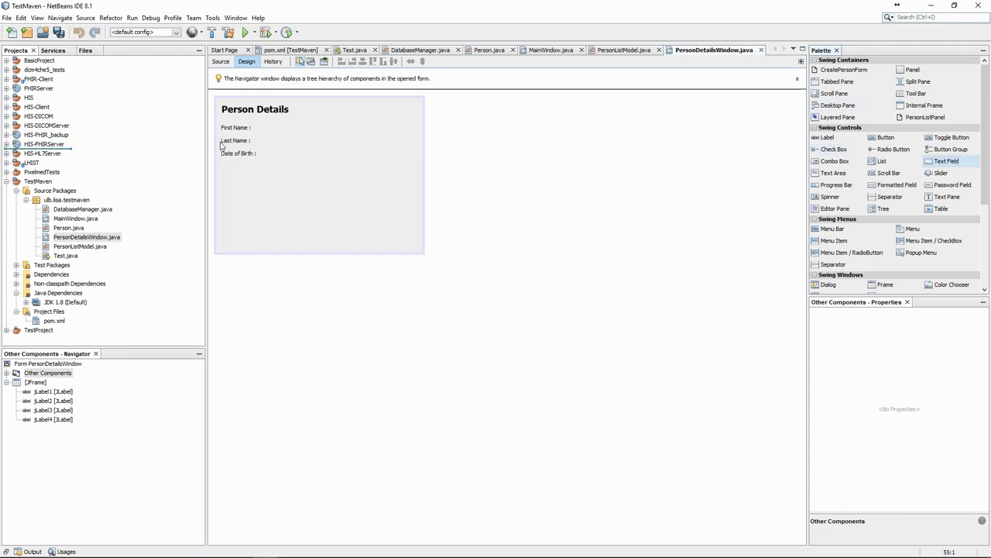
pyautogui.click(283, 129)
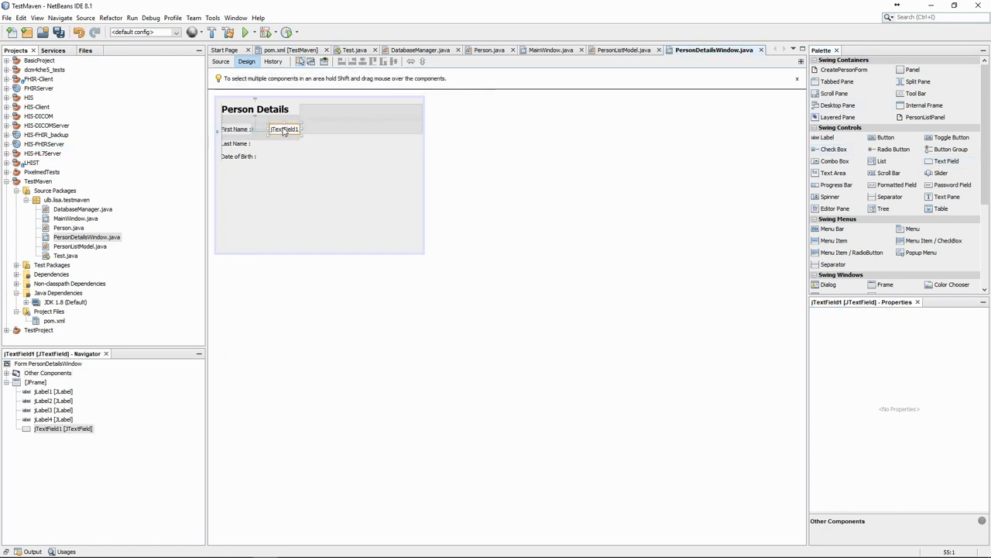
pyautogui.moveTo(302, 129); pyautogui.dragTo(334, 129)
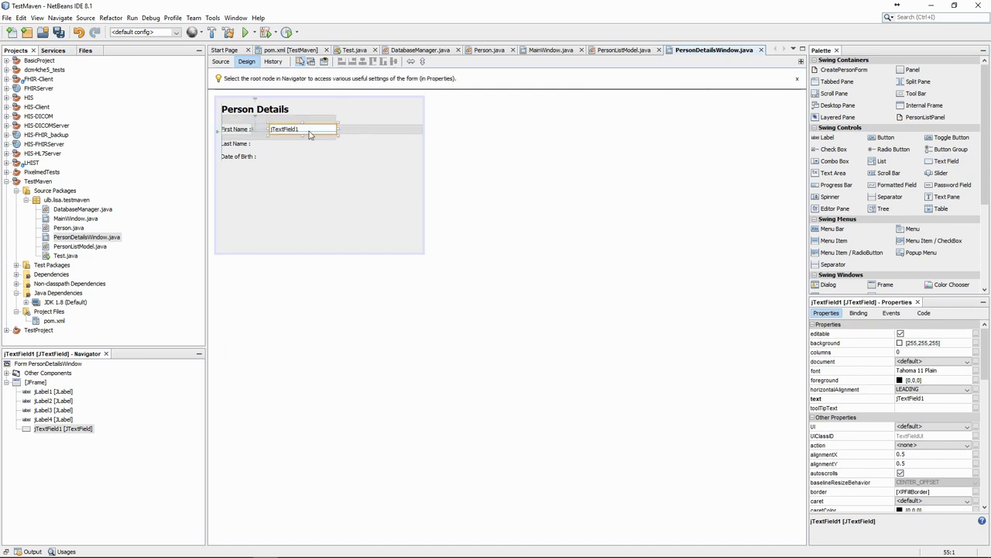
pyautogui.rightClick(310, 132)
pyautogui.click(341, 136)
pyautogui.press('BackSpace')
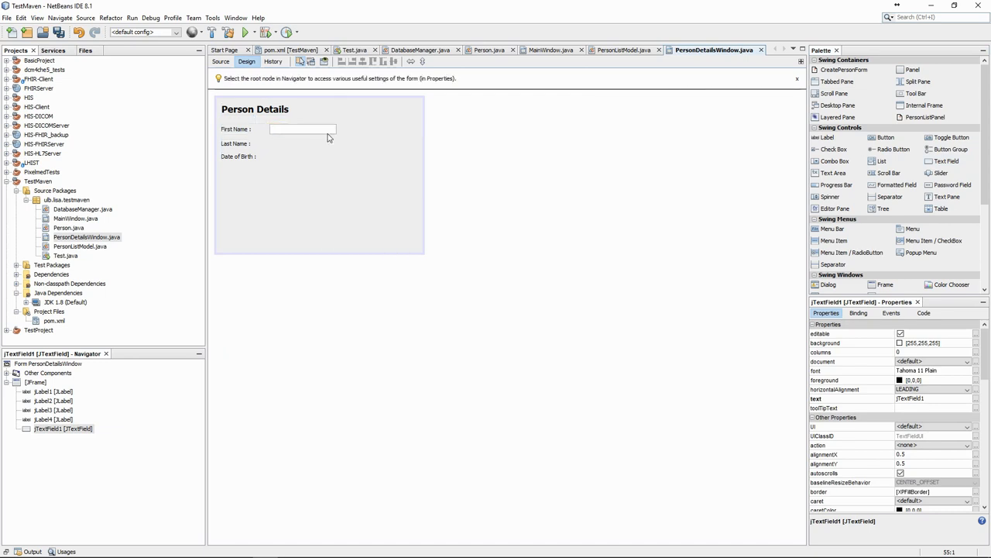
pyautogui.press('Return')
# Rename that field's variable to jTextFieldFirstName.
pyautogui.rightClick(325, 133)
pyautogui.click(370, 150)
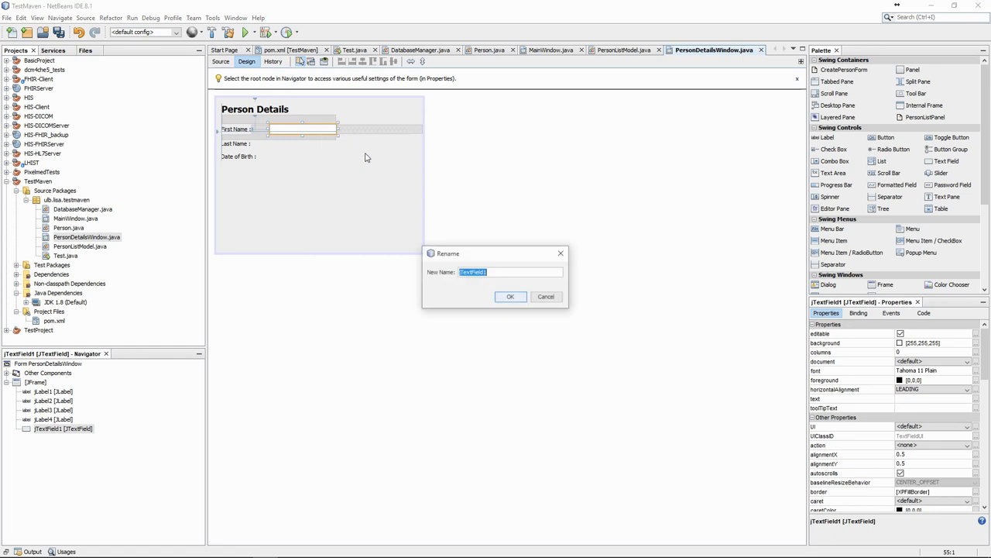
pyautogui.press('End')
pyautogui.press('BackSpace')
pyautogui.write('First')
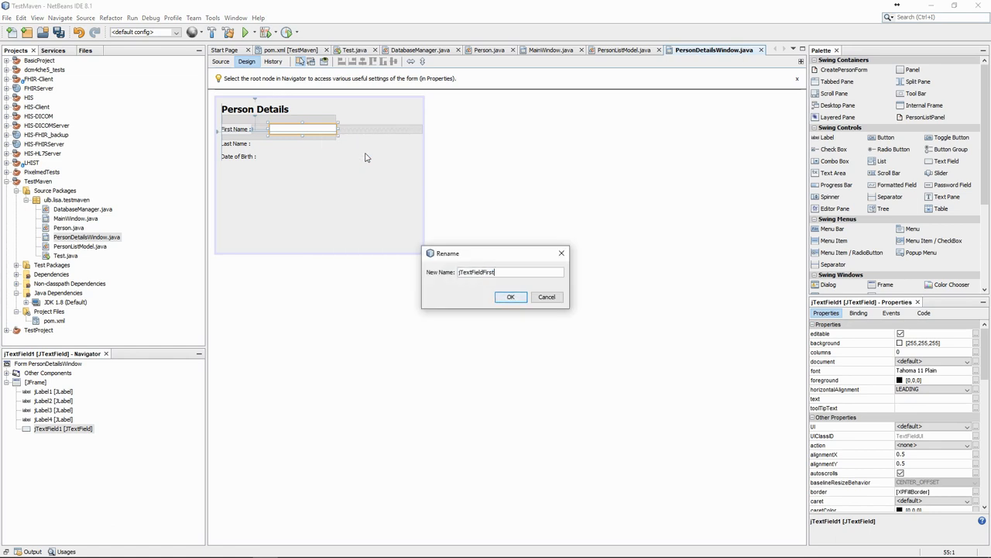
pyautogui.write('Name')
pyautogui.press('Return')
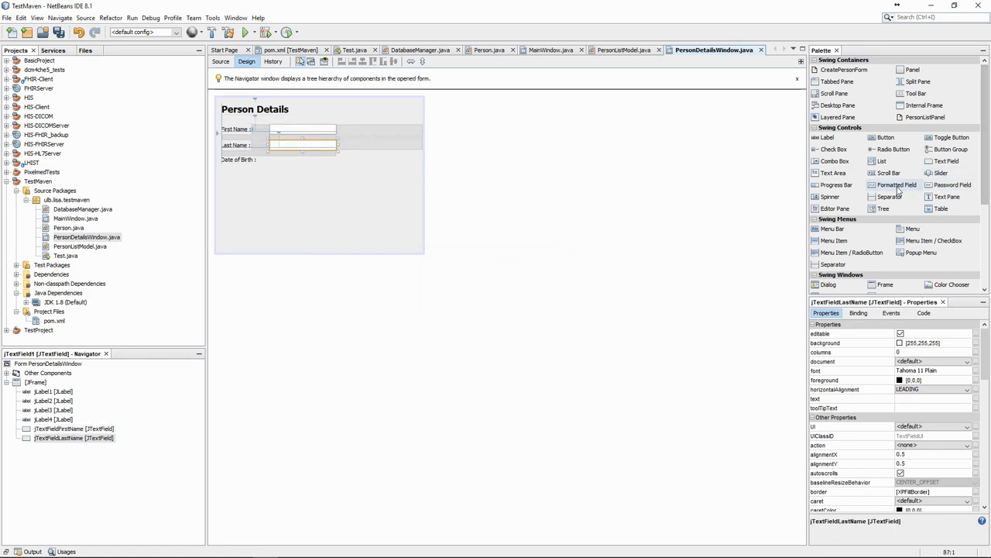
# Add an empty formatted field beside Date of Birth.
pyautogui.click(897, 186)
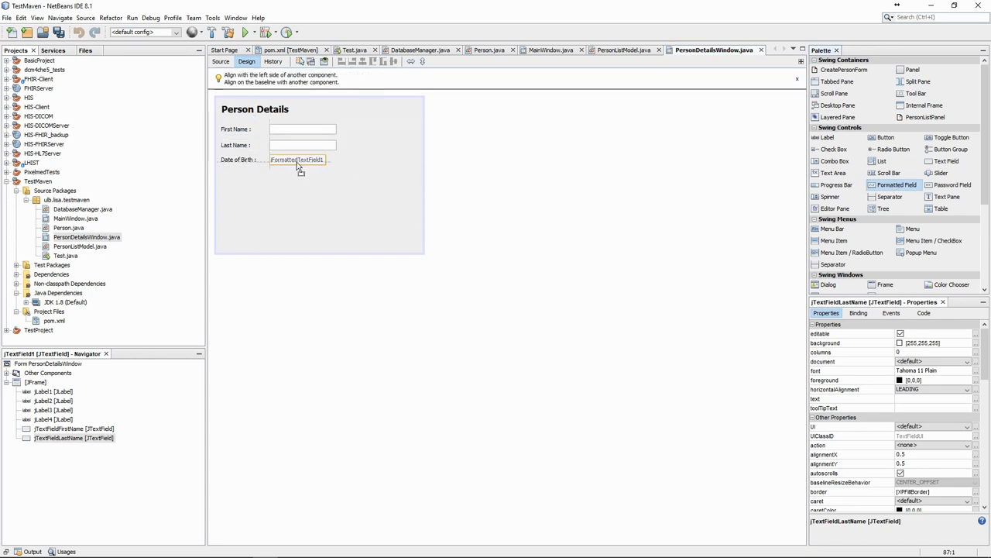
pyautogui.click(297, 162)
pyautogui.rightClick(309, 168)
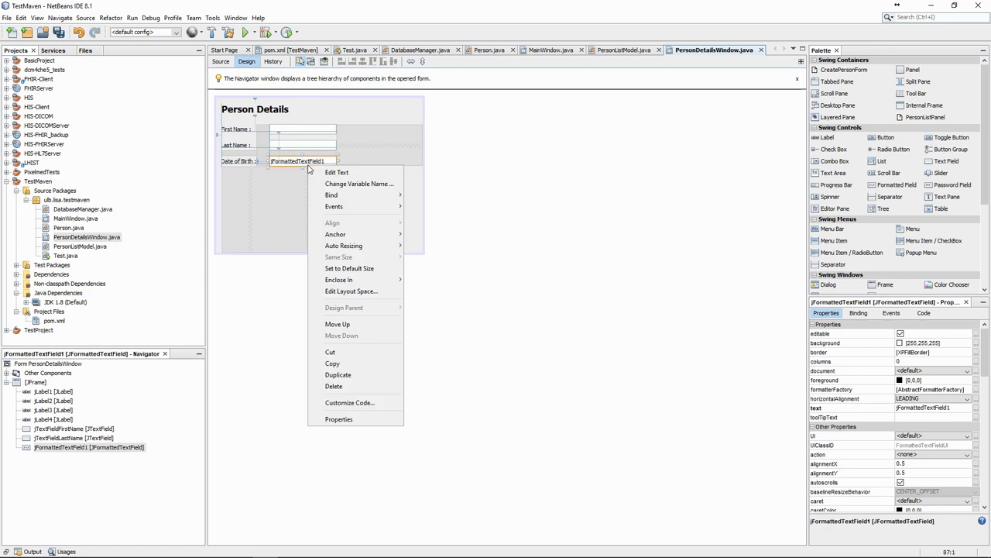
pyautogui.click(353, 172)
pyautogui.press('BackSpace')
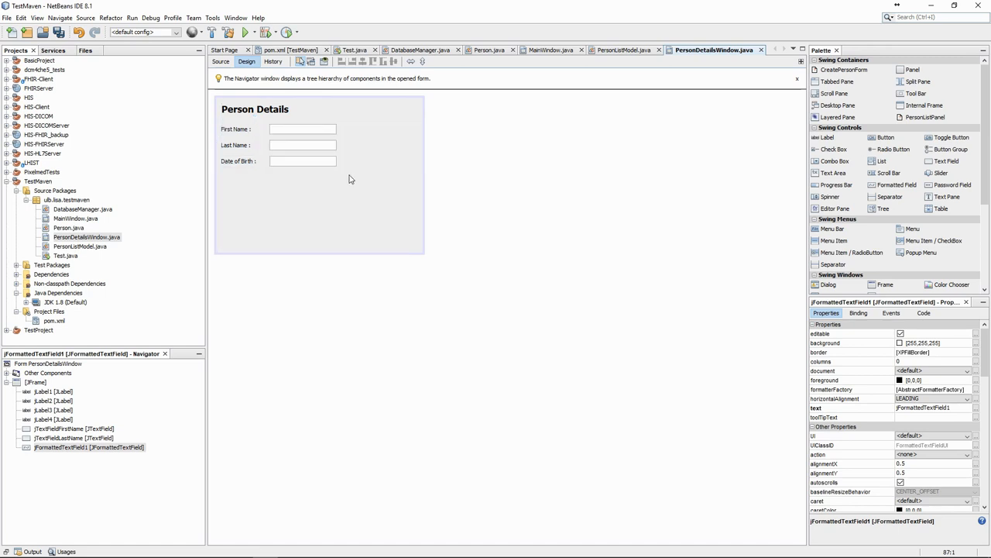
pyautogui.press('Return')
# Rename the formatted field's variable to jFormattedTextFieldDateOfBirth.
pyautogui.rightClick(312, 165)
pyautogui.press('Escape')
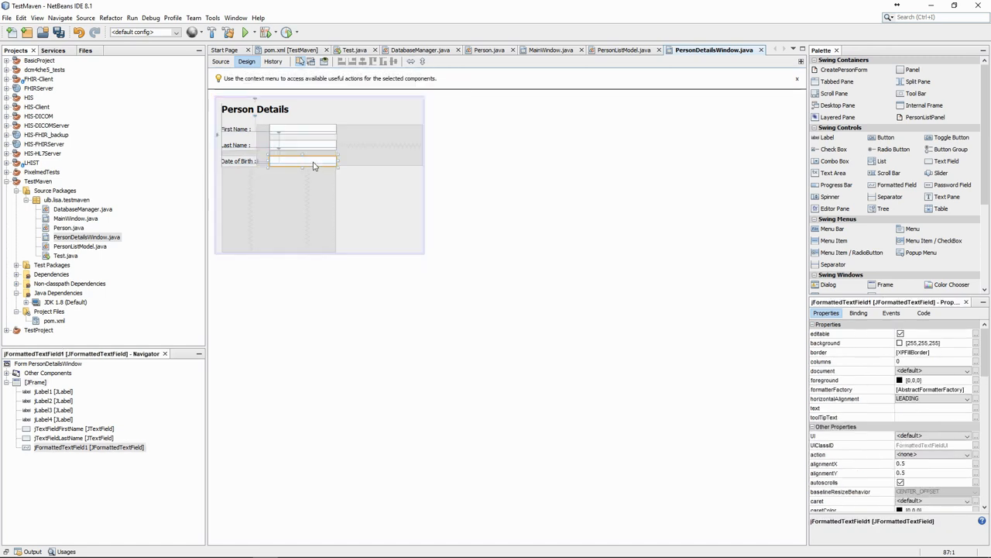
pyautogui.rightClick(314, 165)
pyautogui.click(372, 185)
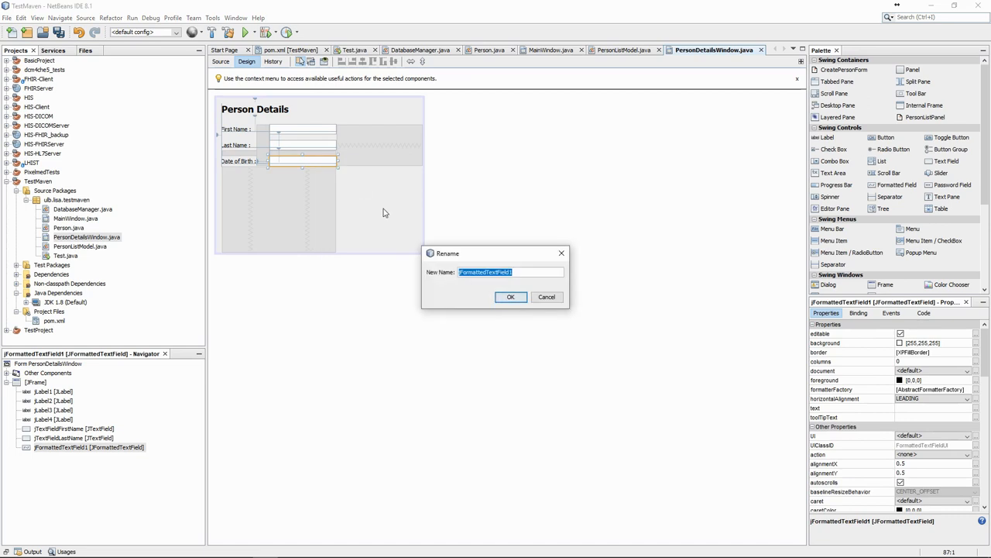
pyautogui.press('End')
pyautogui.hotkey('shift', 'Left')
pyautogui.write('OfBirth')
pyautogui.press('Return')
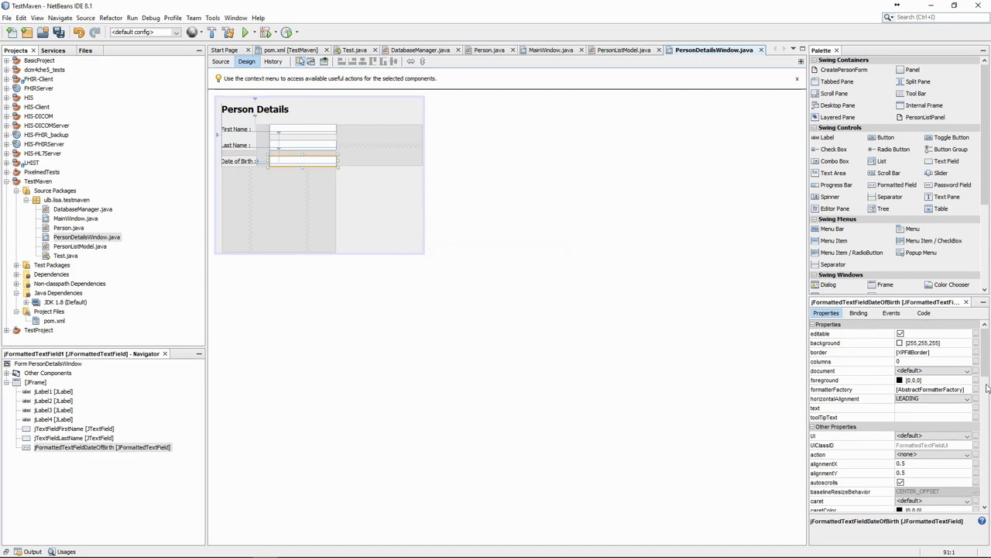
# Set the field's formatterFactory to category date, short format d/MM/yy.
pyautogui.doubleClick(943, 389)
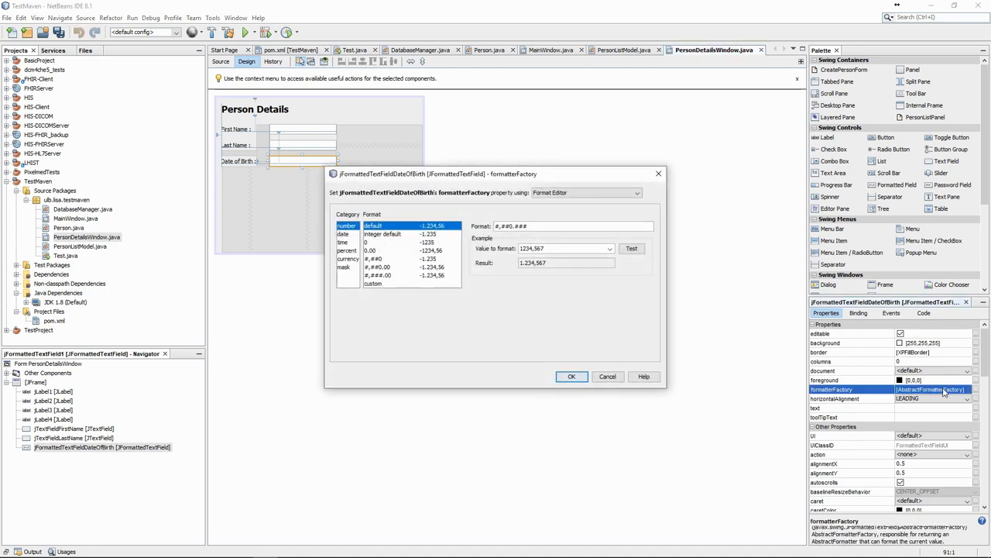
pyautogui.click(345, 234)
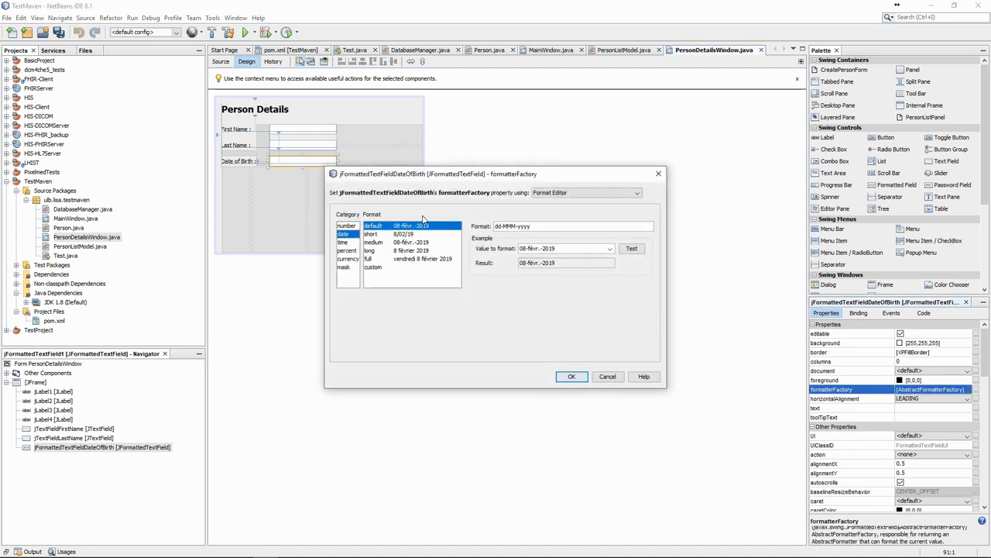
pyautogui.click(406, 234)
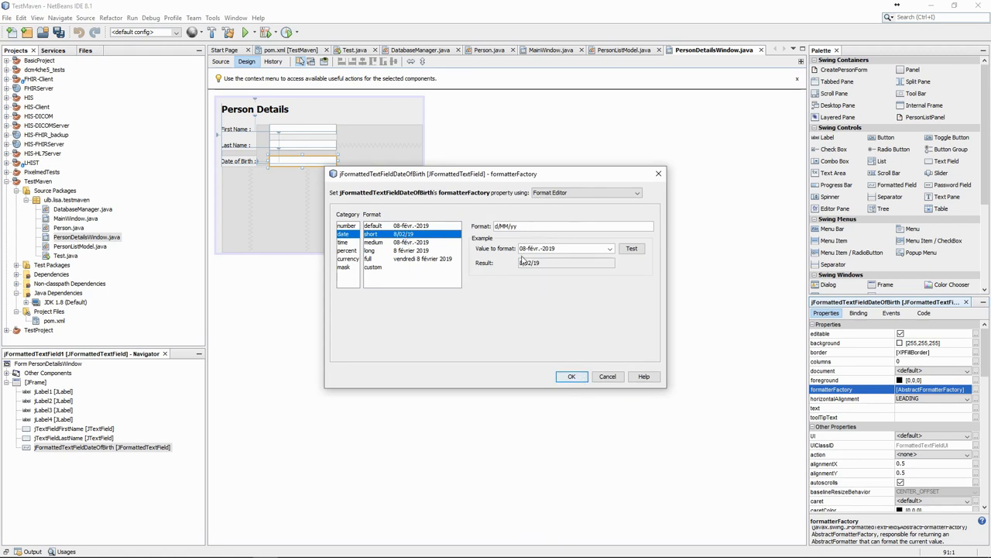
pyautogui.click(570, 377)
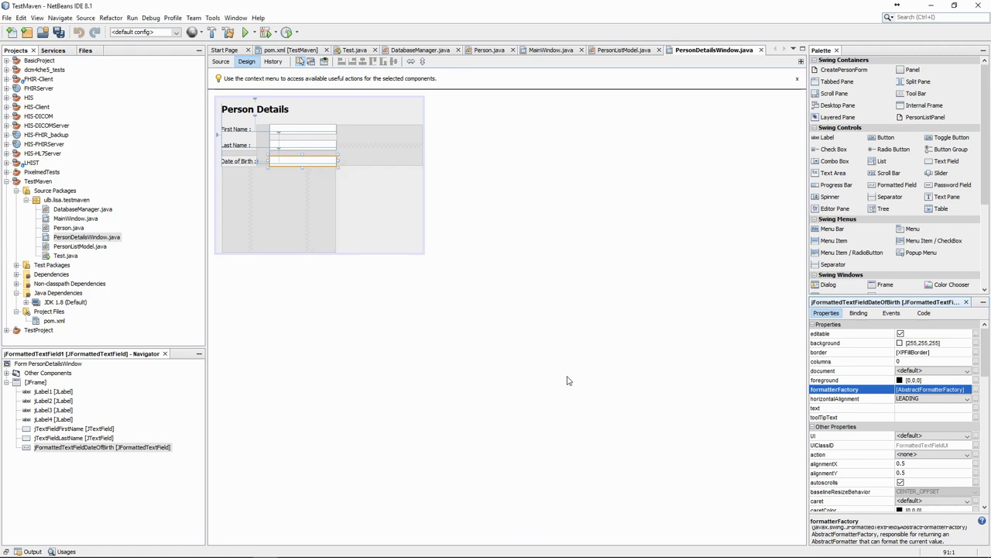
# Write jFormattedTextFieldDateOfBirth.setText(...) with a date formatter line above it, and save.
pyautogui.click(554, 263)
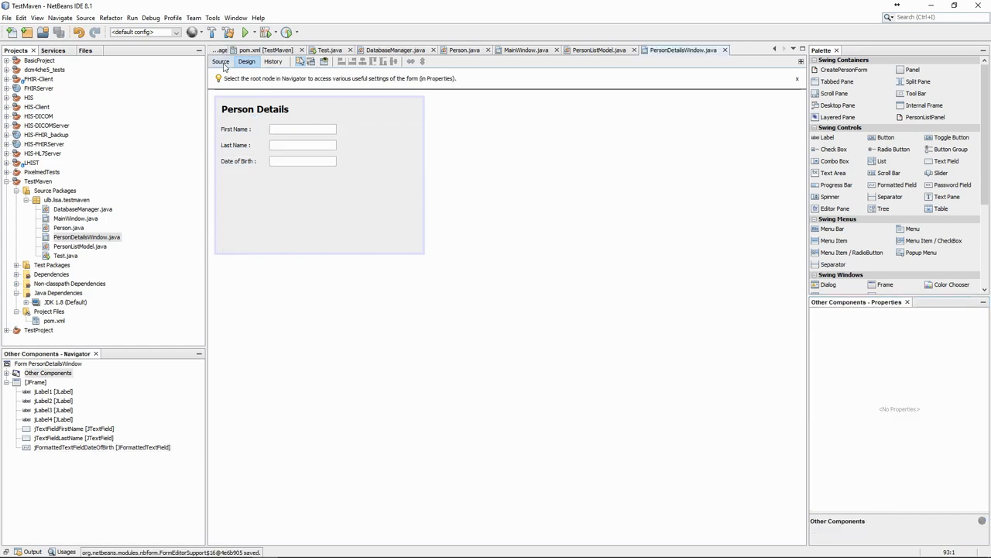
pyautogui.click(220, 62)
pyautogui.write('publi')
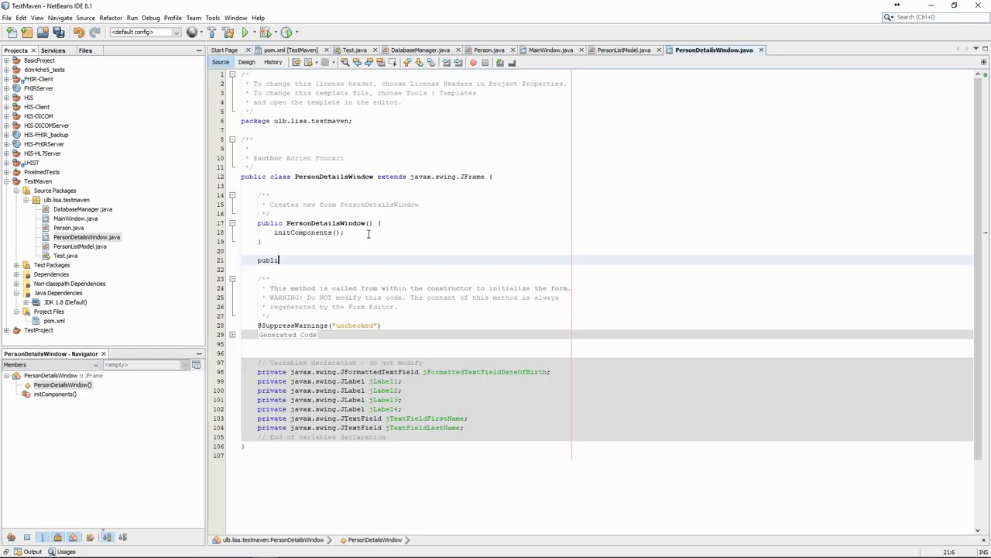
pyautogui.write('c void ')
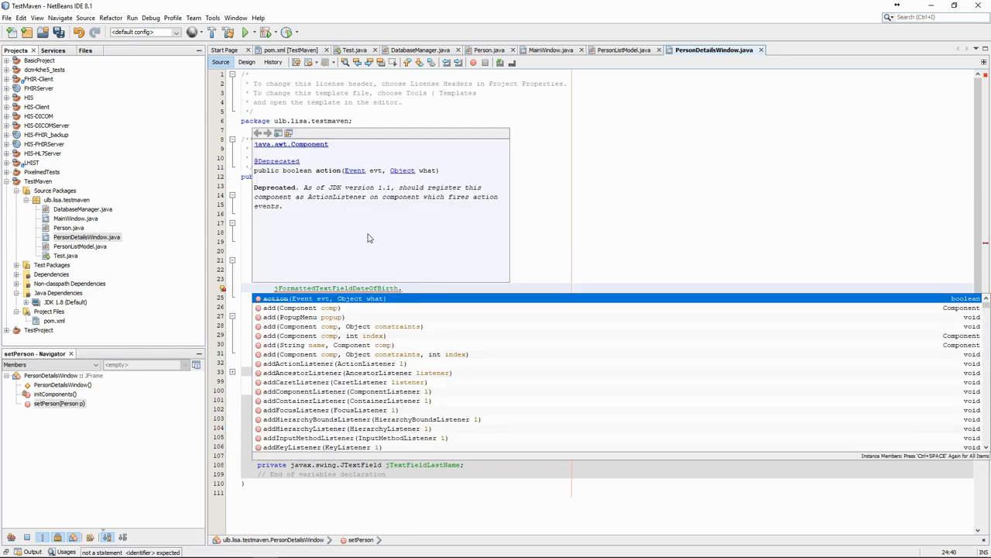
pyautogui.write('set')
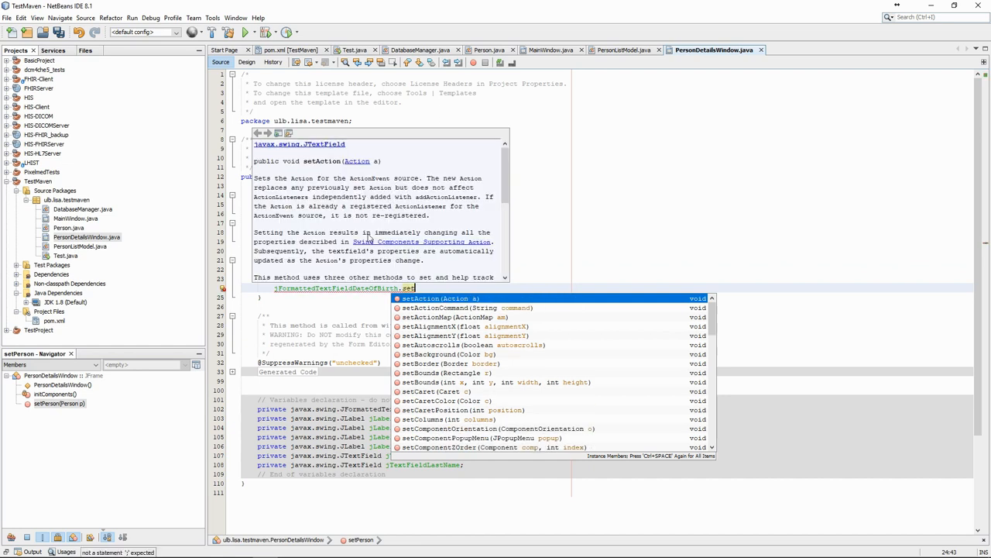
pyautogui.write('T')
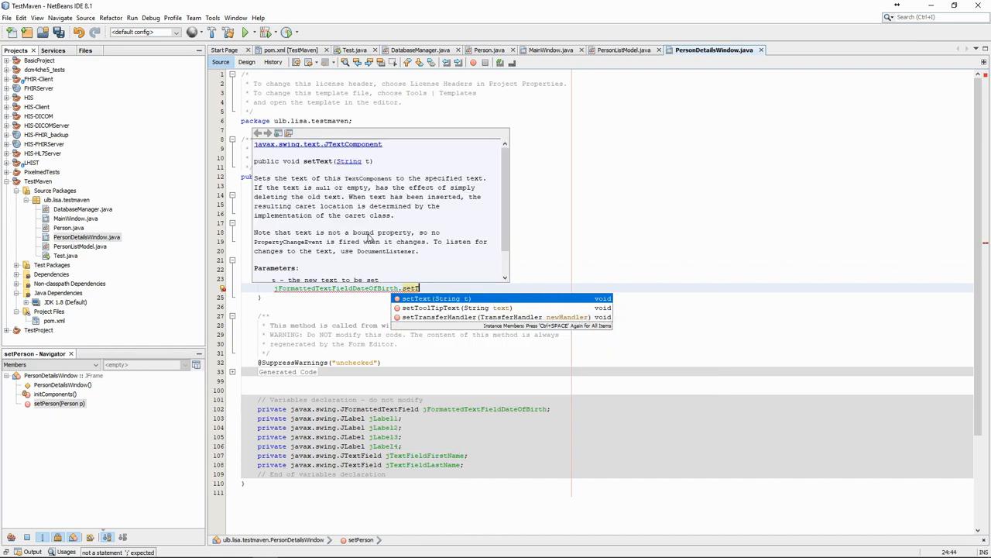
pyautogui.press('Return')
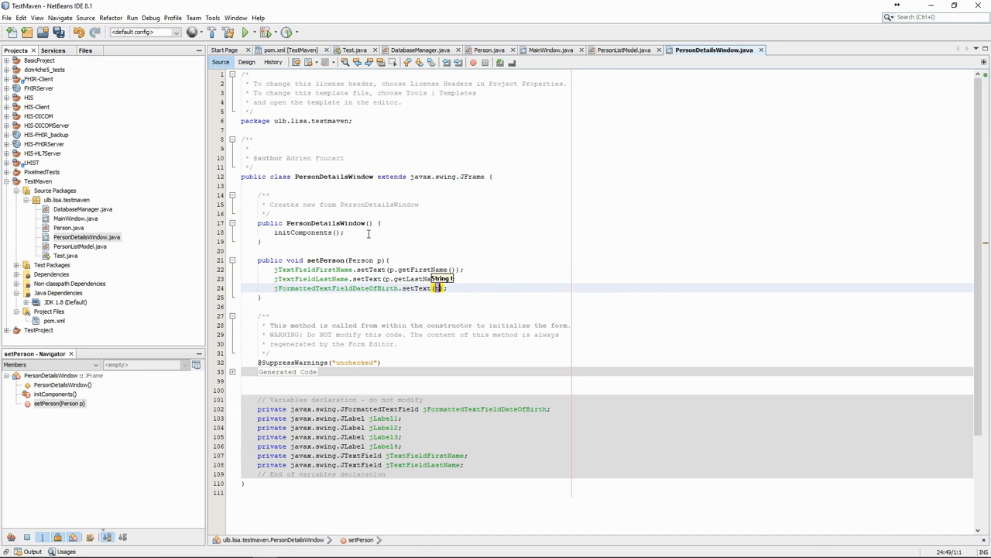
pyautogui.write('p.getDateOfBirth()')
pyautogui.hotkey('ctrl', 's')
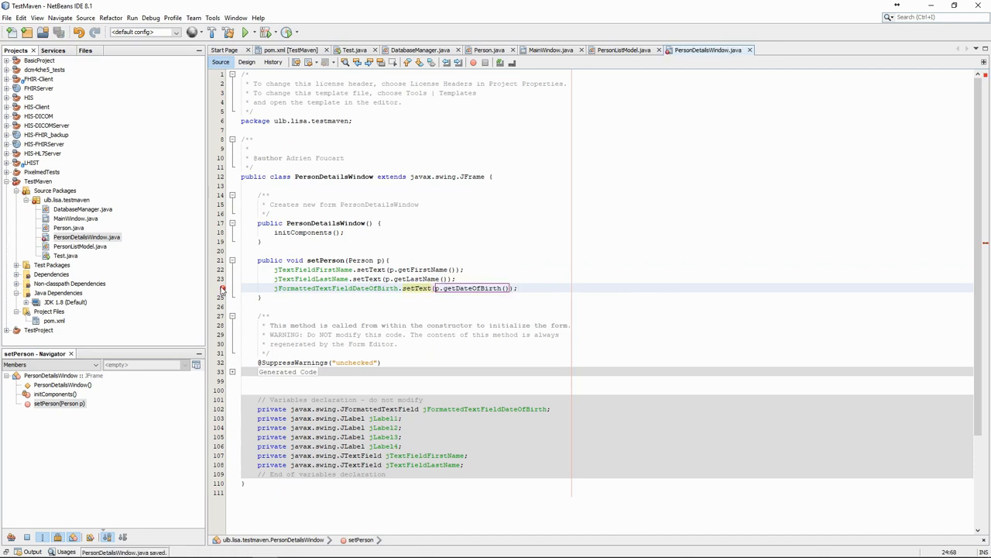
pyautogui.click(479, 278)
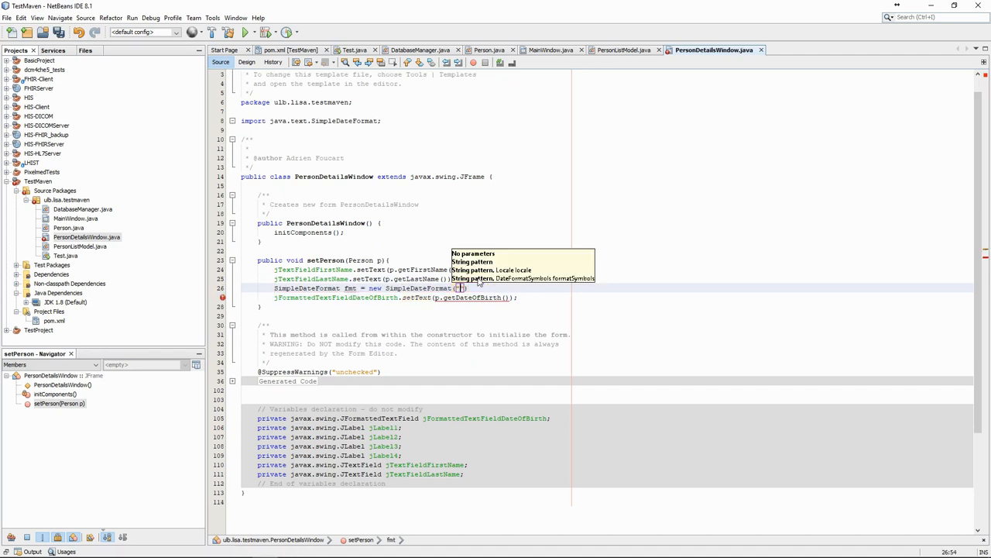
pyautogui.write('d/MM')
pyautogui.write('/YYYY')
pyautogui.write('");')
pyautogui.hotkey('ctrl', 's')
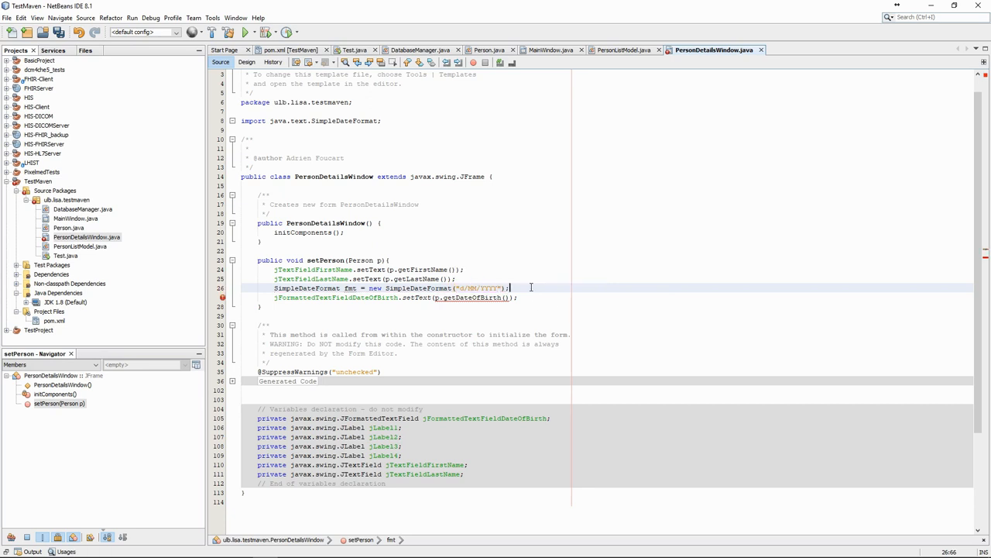
# Check the field's short date pattern in the designer and correct the formatter's pattern to match.
pyautogui.click(246, 62)
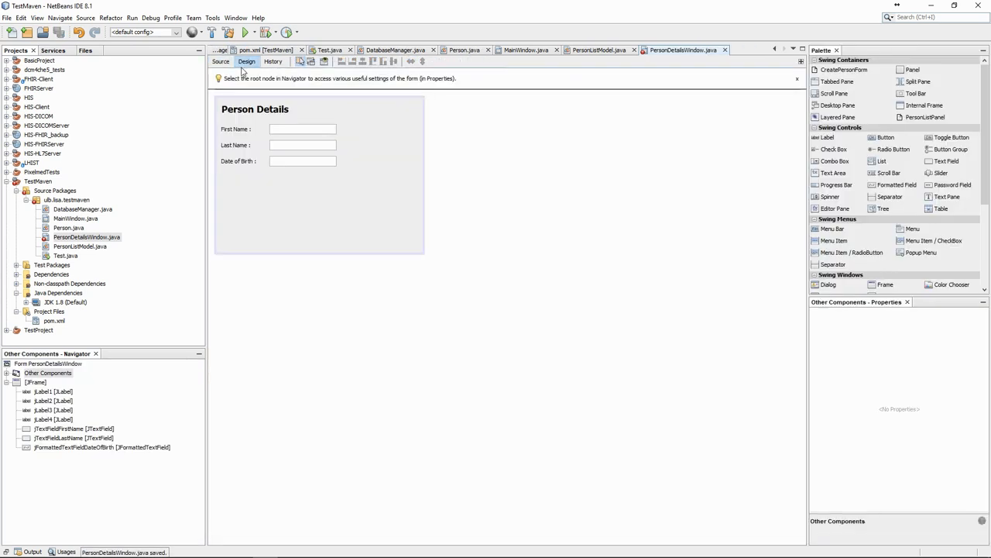
pyautogui.click(302, 162)
pyautogui.click(930, 389)
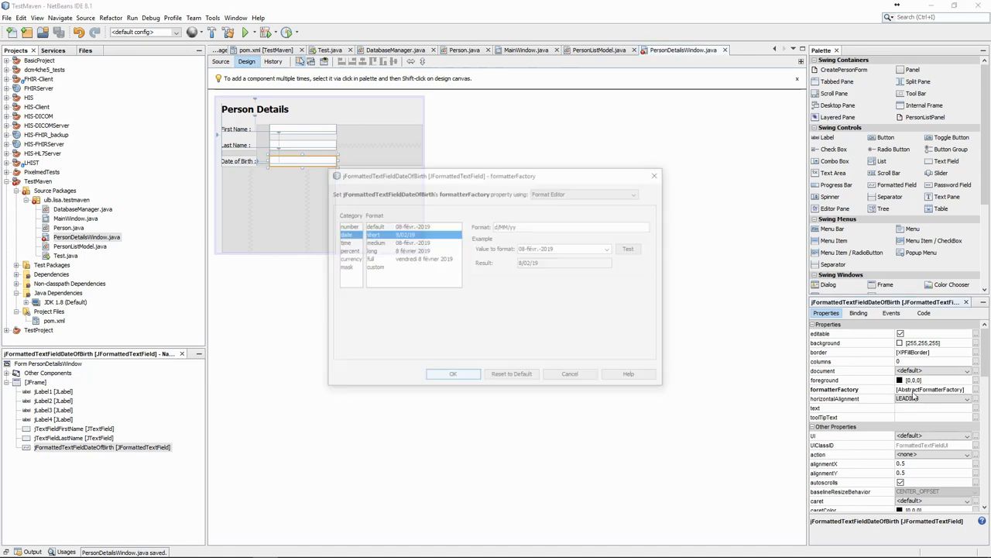
pyautogui.doubleClick(506, 225)
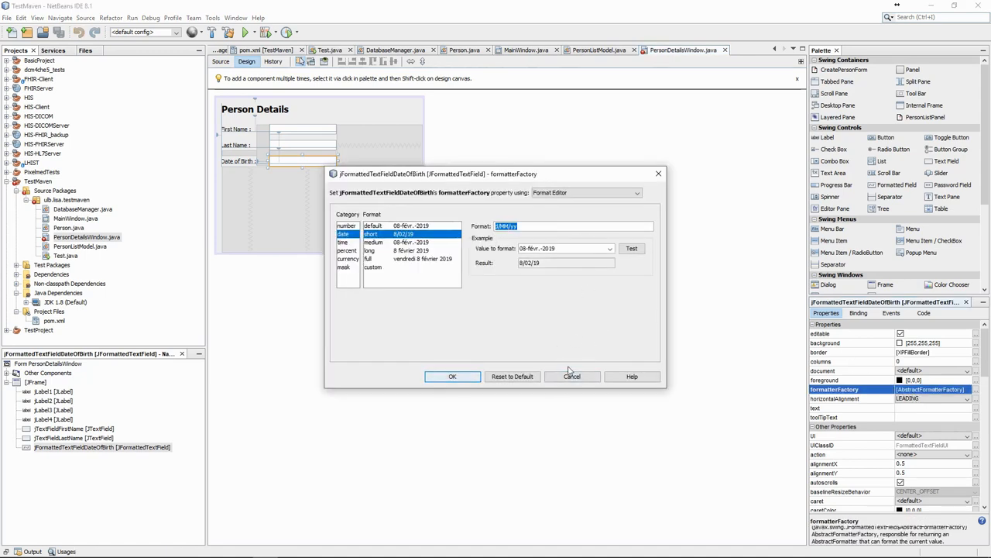
pyautogui.click(572, 375)
pyautogui.click(221, 62)
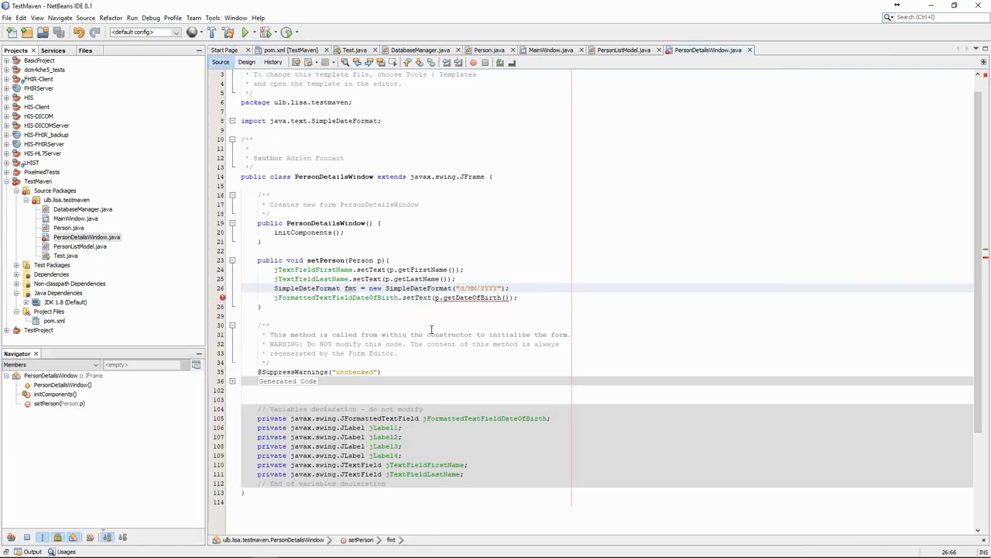
pyautogui.doubleClick(493, 287)
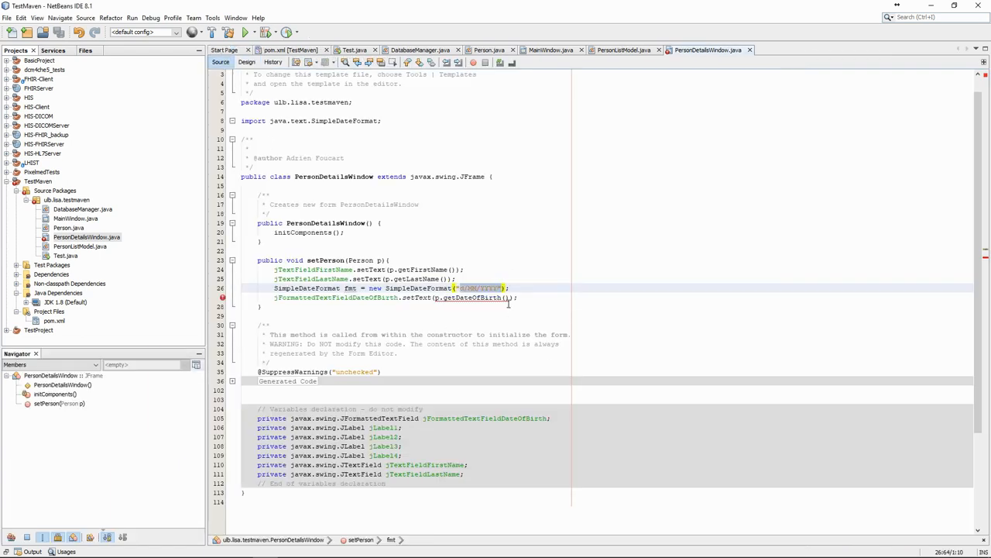
pyautogui.write('yy')
# Make setText use fmt.format(p.getDateOfBirth()) and save PersonDetailsWindow.java.
pyautogui.press('Down')
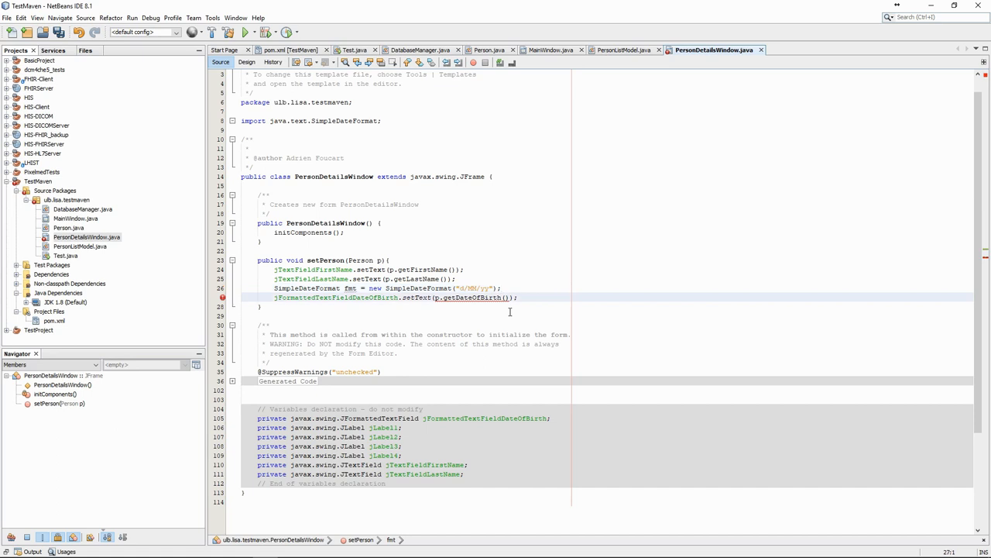
pyautogui.press('Right')
pyautogui.press('Right')
pyautogui.press('Right')
pyautogui.press('Home')
pyautogui.click(437, 301)
pyautogui.write('fmt.')
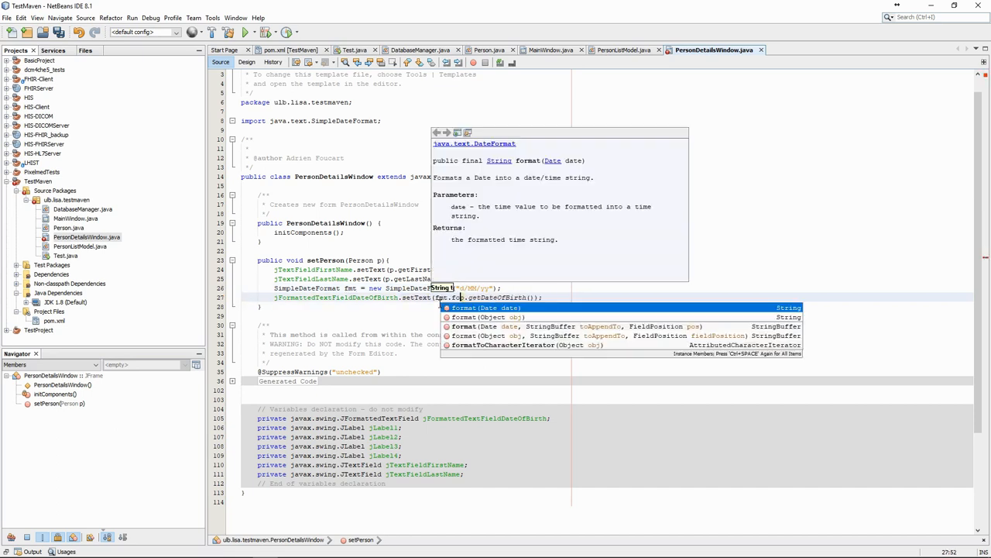
pyautogui.write('fo')
pyautogui.press('Return')
pyautogui.press('BackSpace')
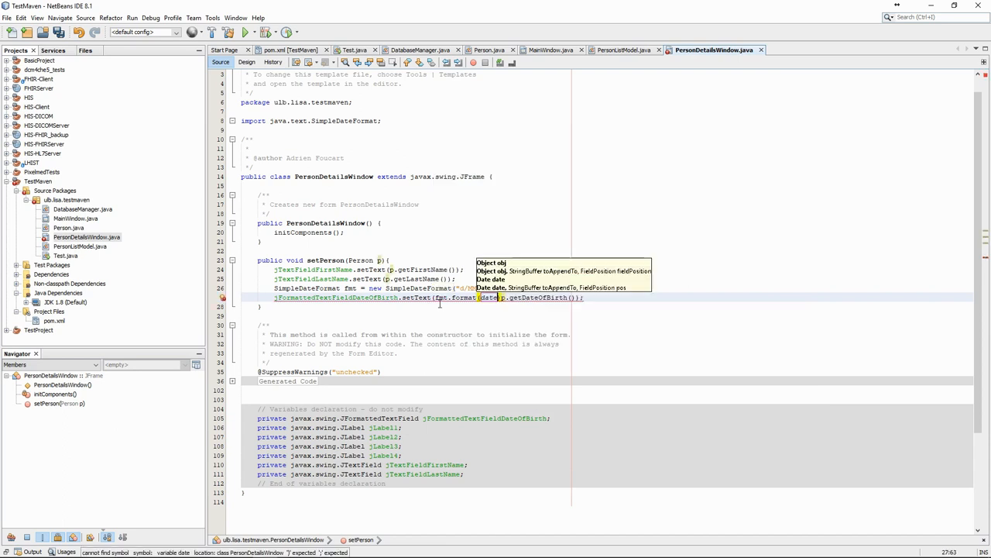
pyautogui.press('BackSpace')
pyautogui.press('BackSpace')
pyautogui.press('BackSpace')
pyautogui.press('BackSpace')
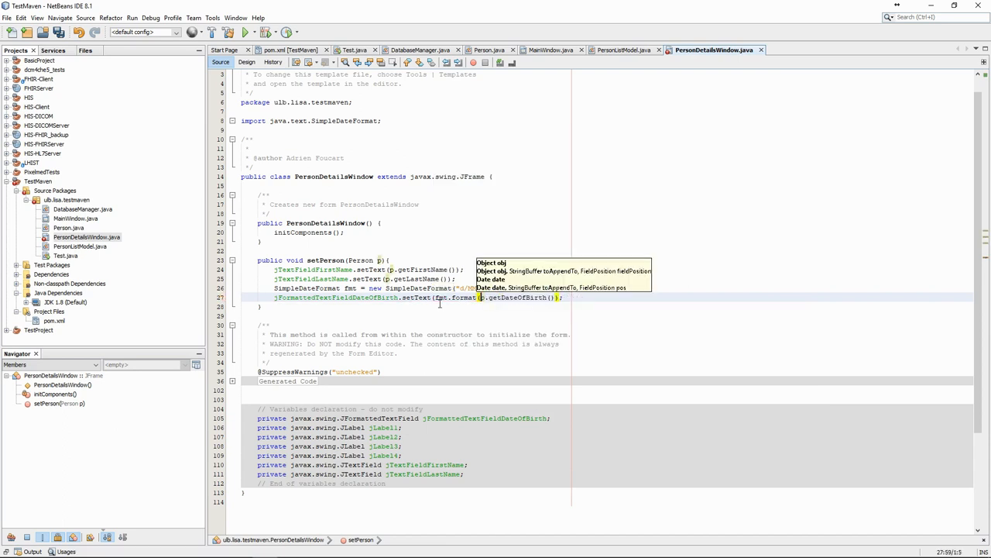
pyautogui.press('End')
pyautogui.press('Left')
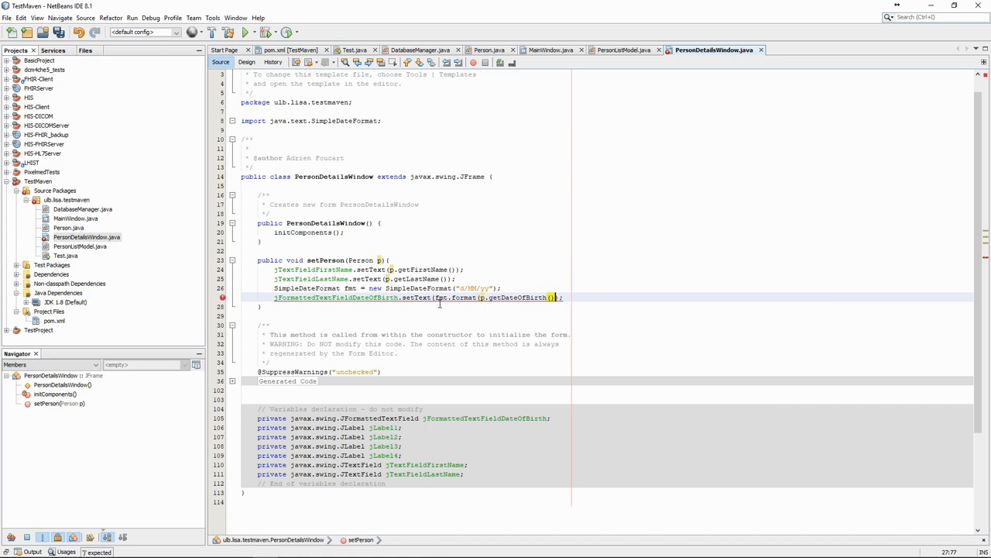
pyautogui.write(')')
pyautogui.hotkey('ctrl', 's')
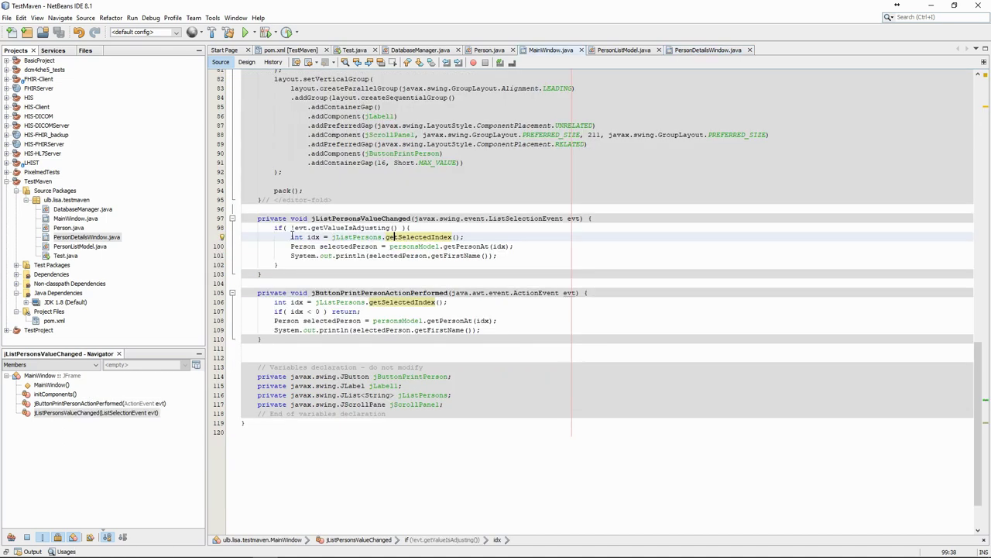
# Add personDetails.setVisible(true); after the setPerson call in MainWindow's selection handler.
pyautogui.moveTo(291, 237); pyautogui.dragTo(500, 255)
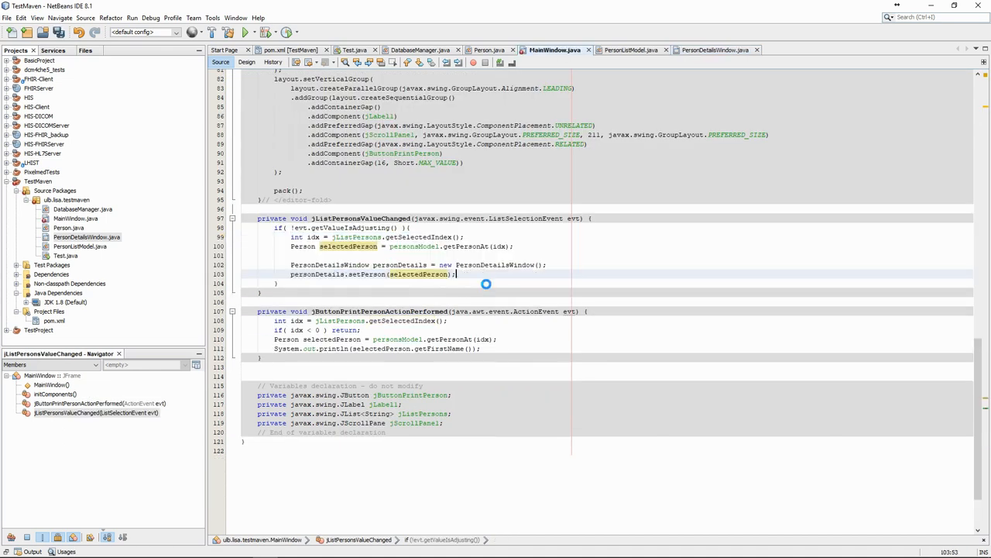
pyautogui.press('Return')
pyautogui.press('Return')
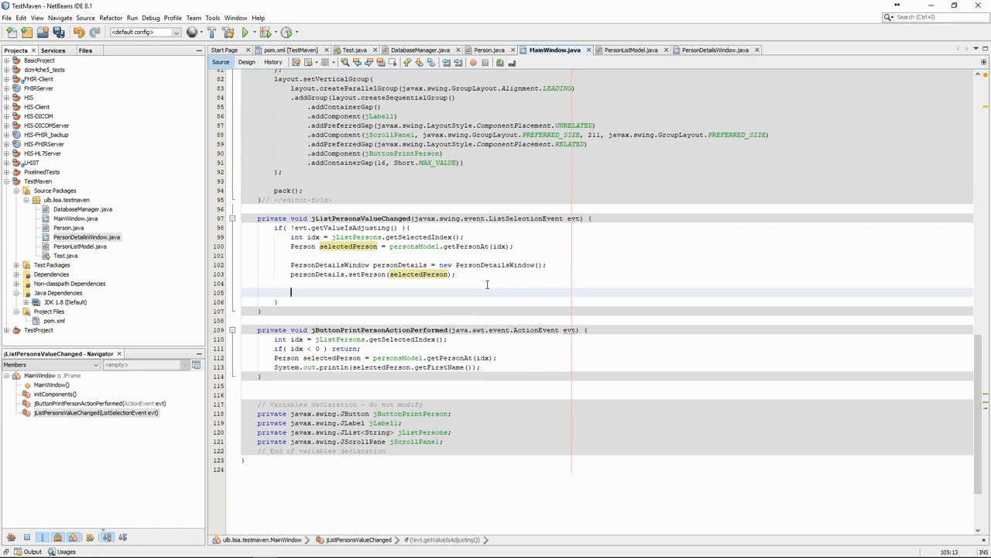
pyautogui.write('personD')
pyautogui.hotkey('ctrl', 'space')
pyautogui.press('Return')
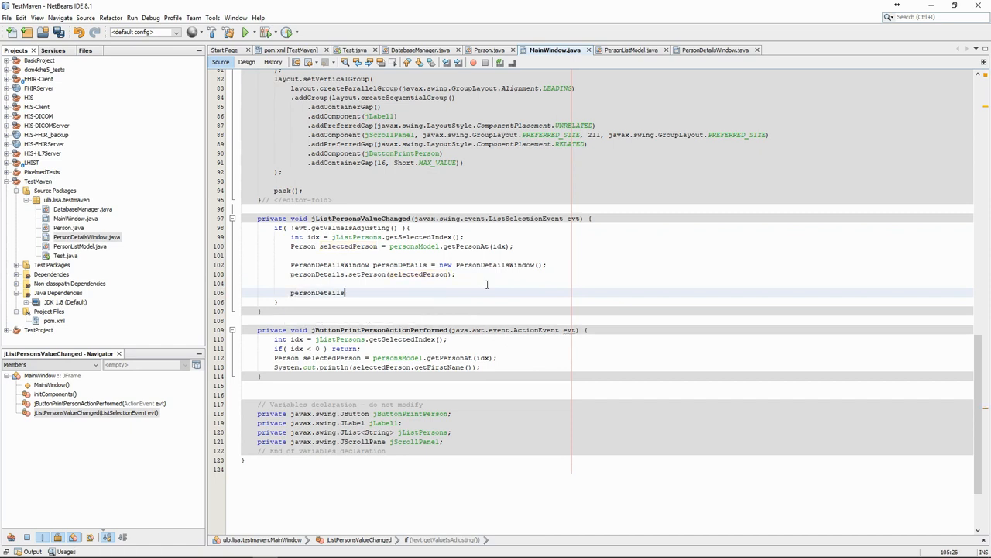
pyautogui.hotkey('ctrl', 'space')
pyautogui.press('Return')
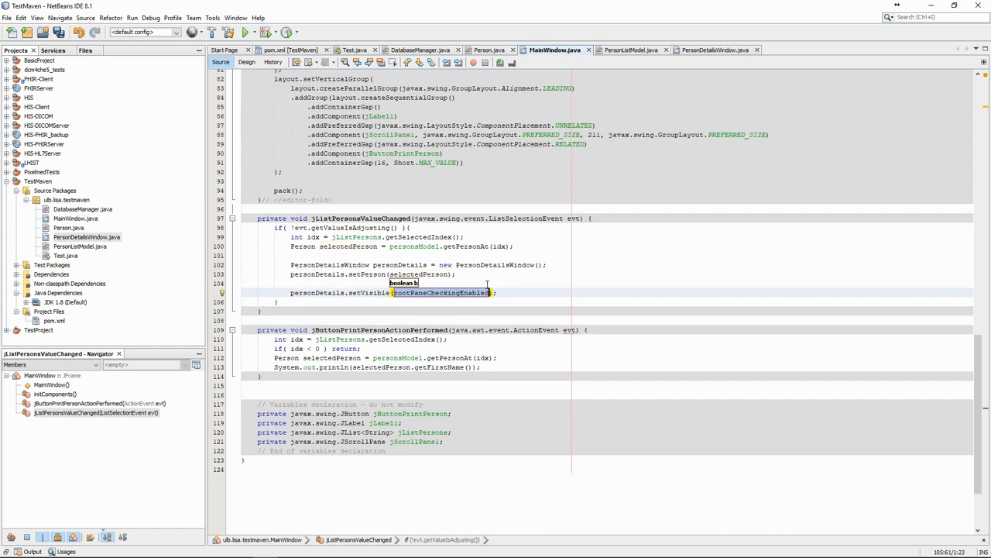
pyautogui.write('true')
pyautogui.press('Return')
# Save MainWindow.java and build and run the TestMaven project.
pyautogui.hotkey('ctrl', 's')
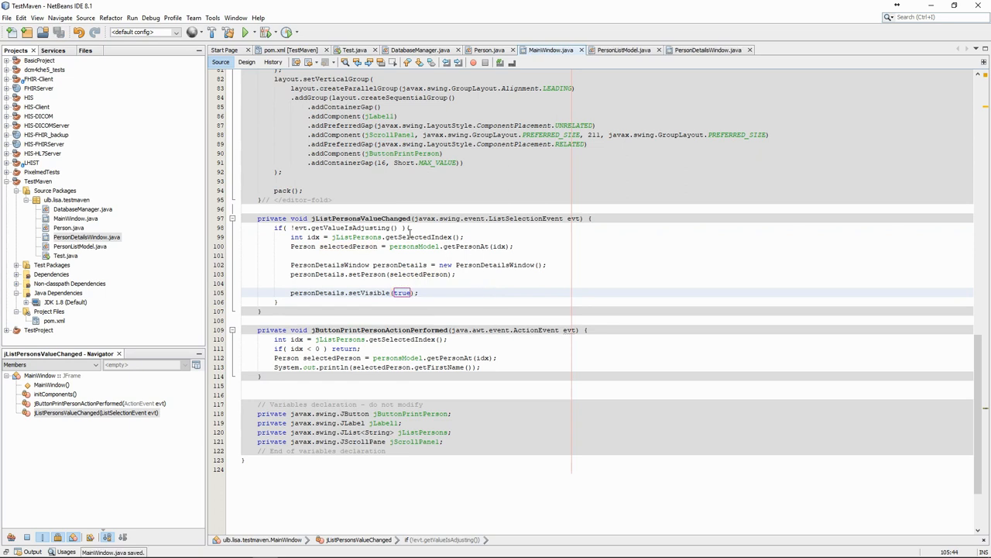
pyautogui.press('F6')
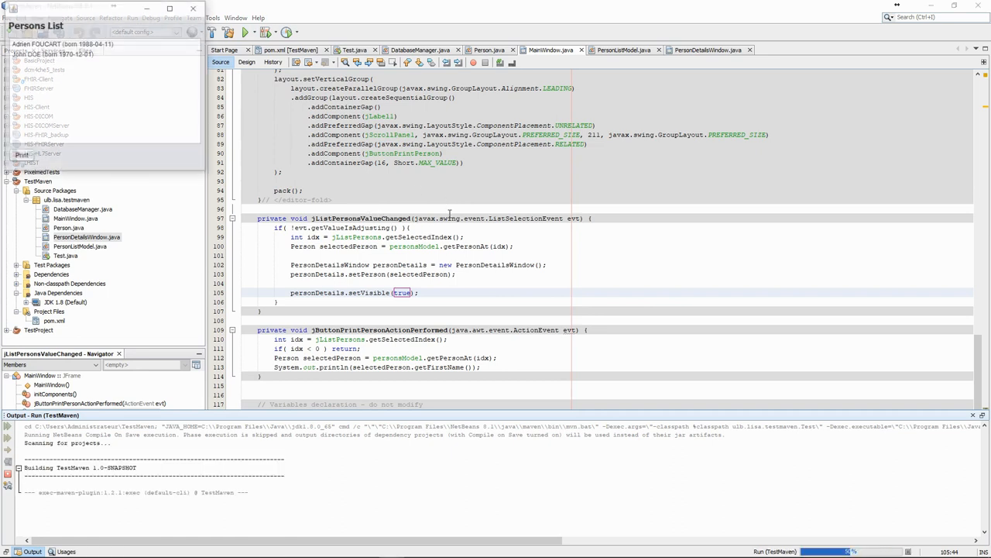
pyautogui.click(101, 44)
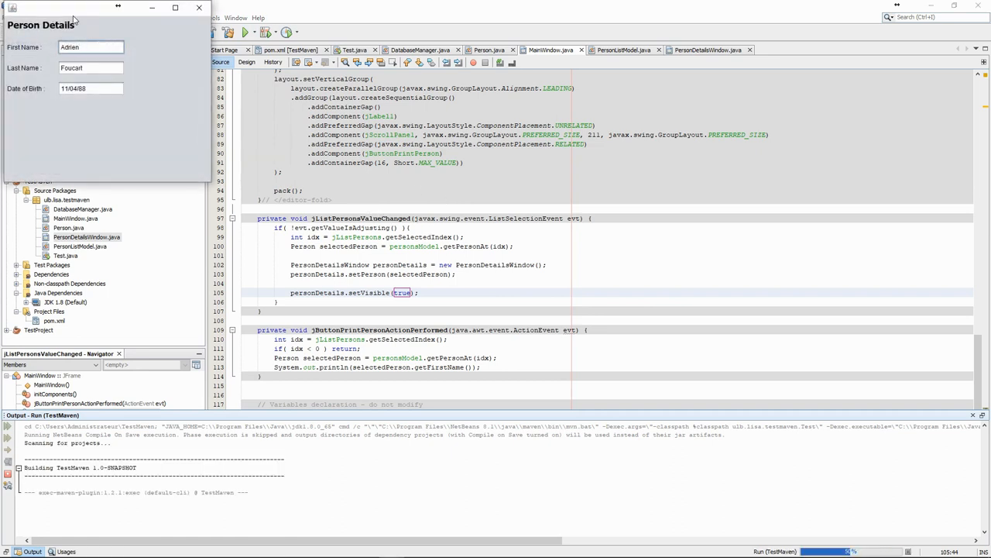
pyautogui.moveTo(74, 17); pyautogui.dragTo(309, 92)
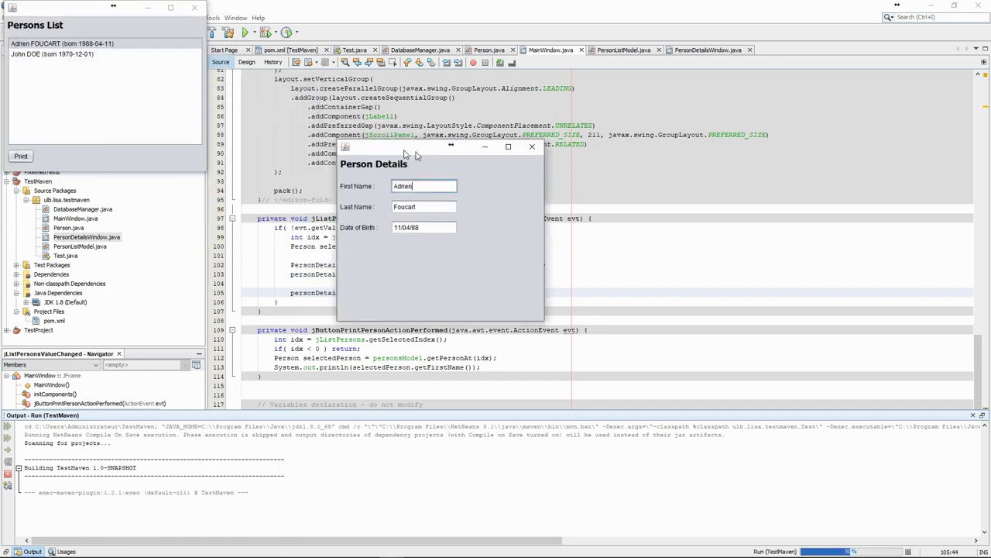
pyautogui.click(82, 54)
pyautogui.moveTo(72, 14); pyautogui.dragTo(570, 99)
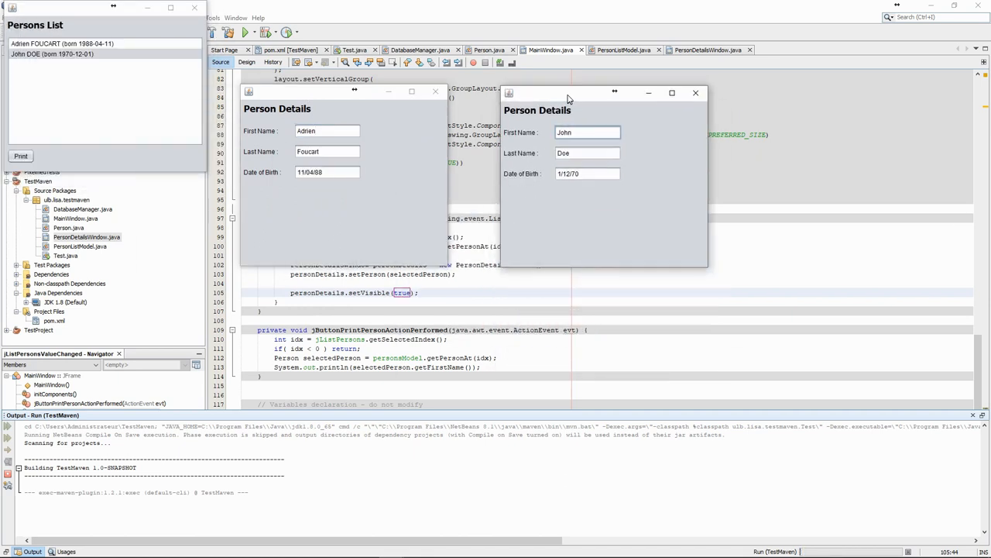
pyautogui.click(435, 91)
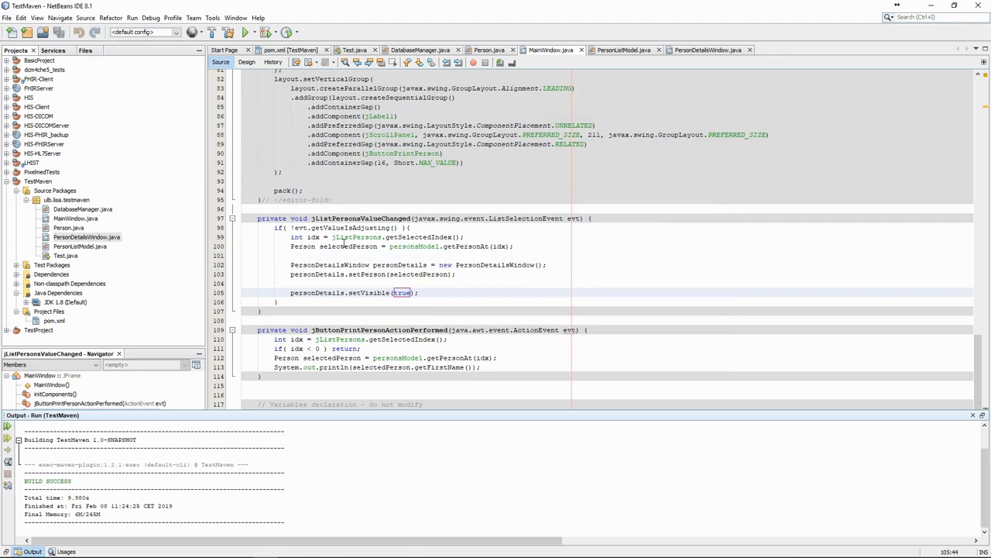
# In PersonDetailsWindow's form designer, set the JFrame defaultCloseOperation to DISPOSE.
pyautogui.click(705, 51)
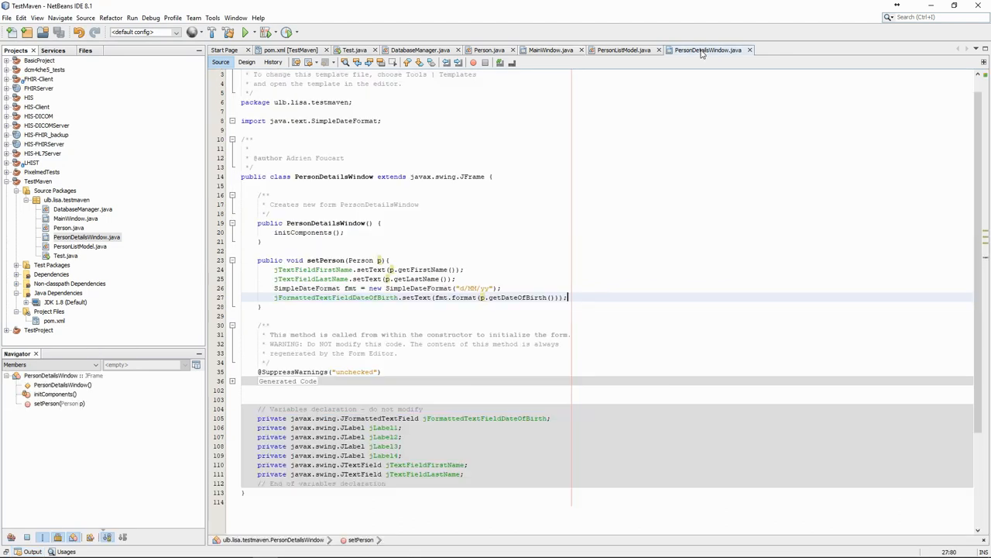
pyautogui.click(246, 62)
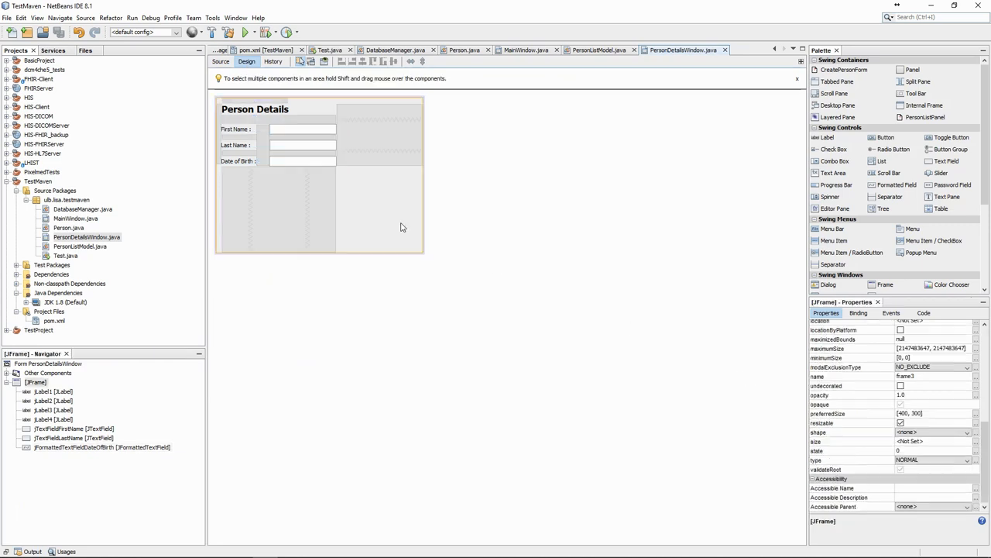
pyautogui.scroll(5, 847, 437)
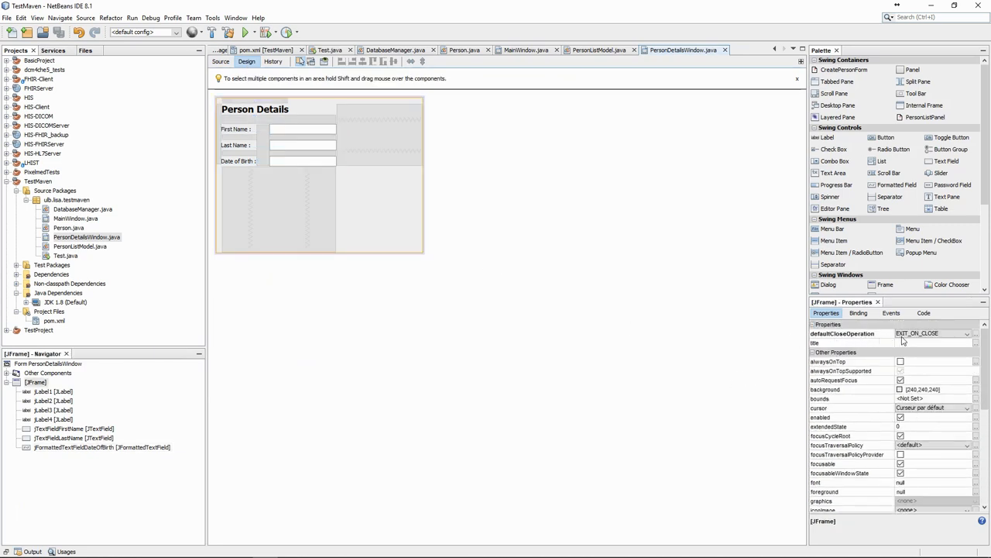
pyautogui.click(930, 333)
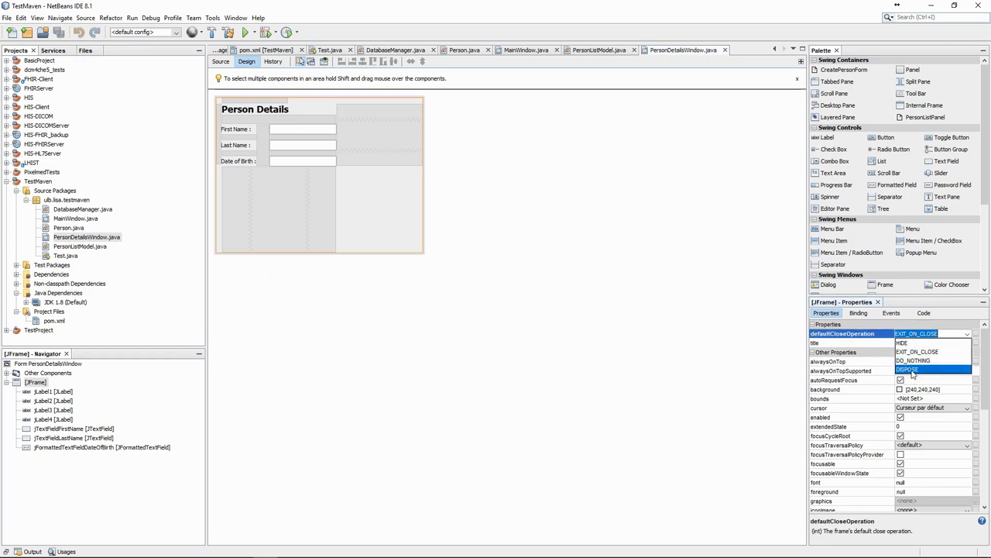
pyautogui.click(916, 370)
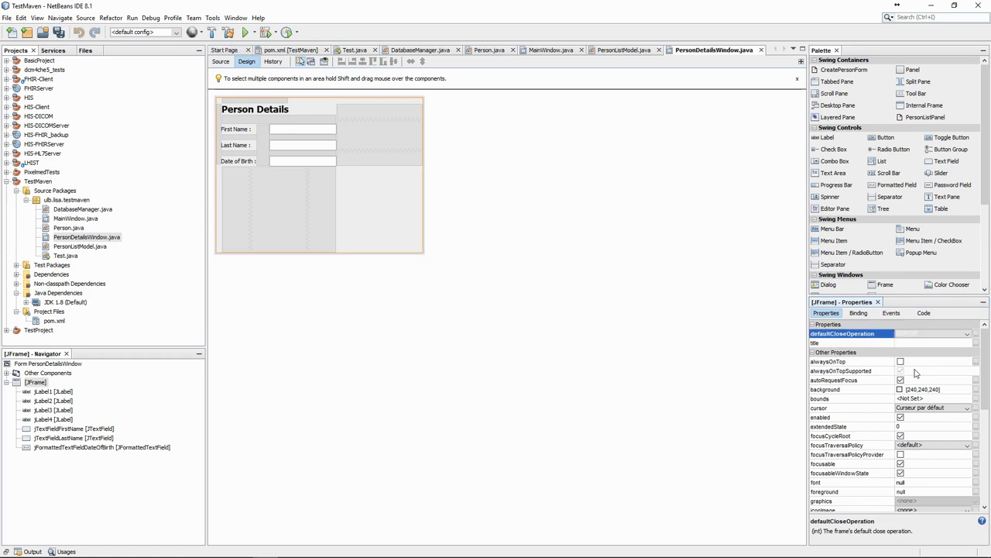
# Save PersonDetailsWindow.java and run the project again.
pyautogui.click(575, 306)
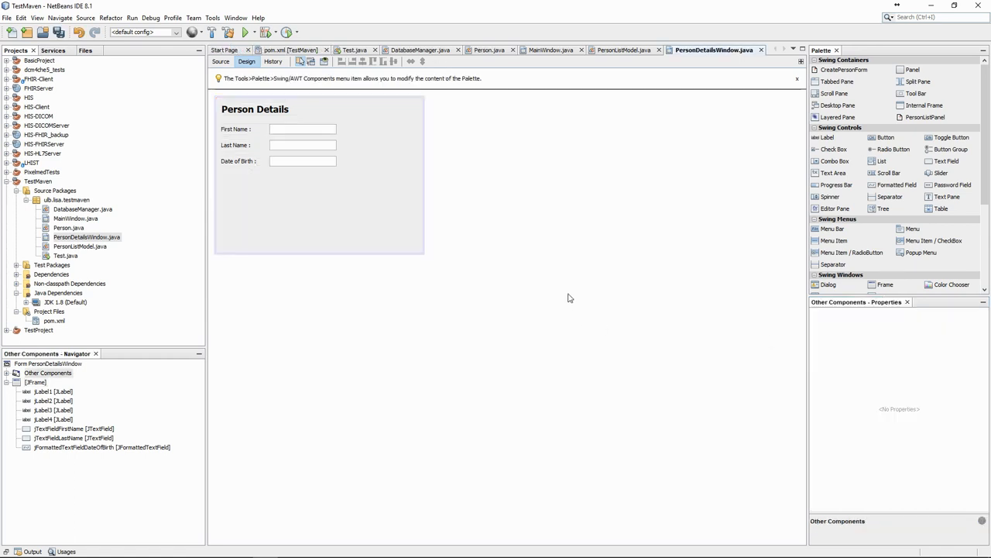
pyautogui.hotkey('ctrl', 's')
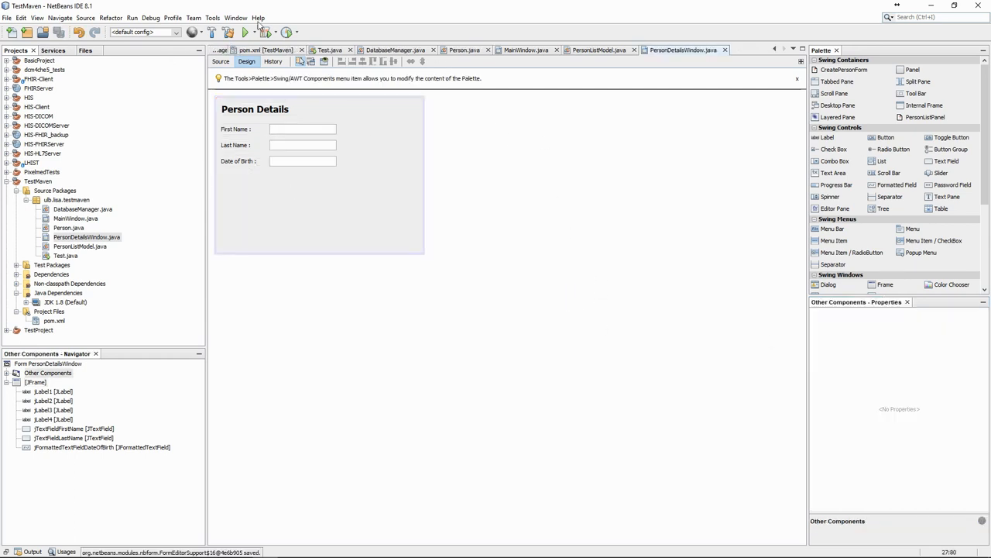
pyautogui.click(245, 32)
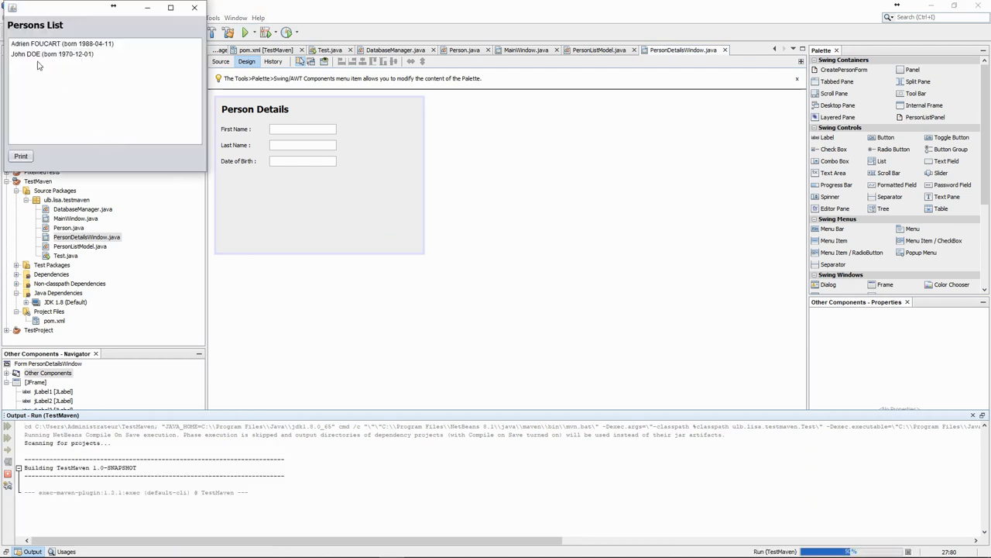
pyautogui.doubleClick(36, 44)
pyautogui.moveTo(76, 15); pyautogui.dragTo(306, 104)
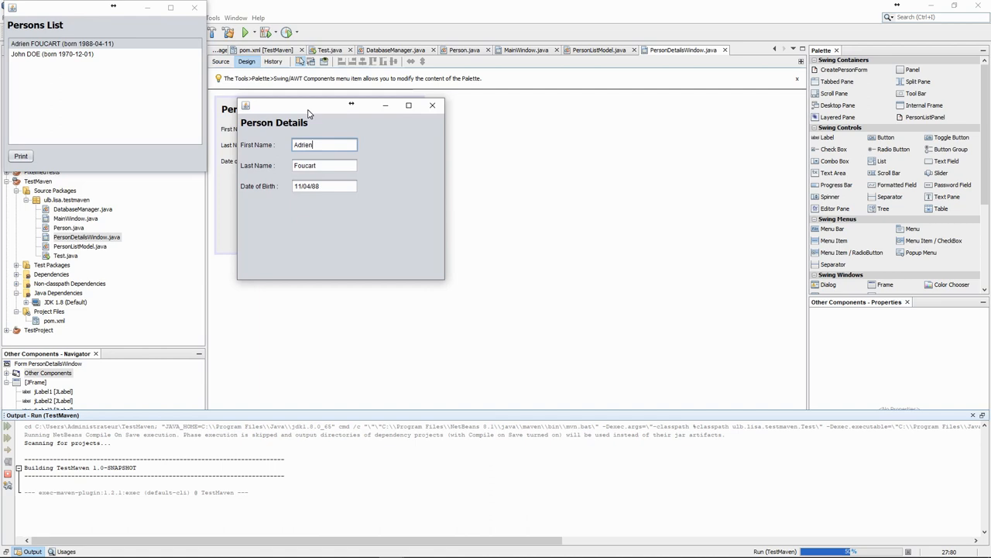
pyautogui.click(438, 108)
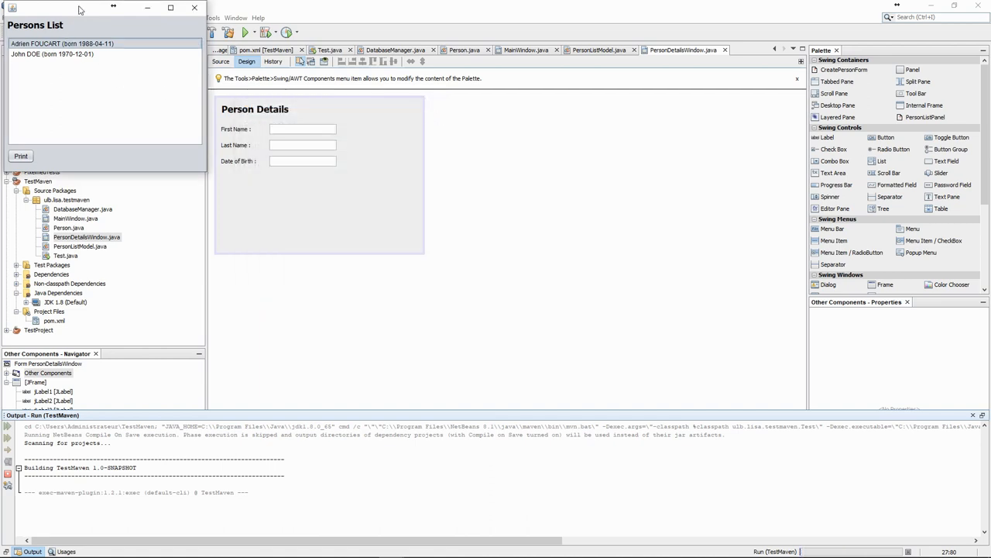
pyautogui.moveTo(80, 12); pyautogui.dragTo(271, 99)
pyautogui.doubleClick(250, 144)
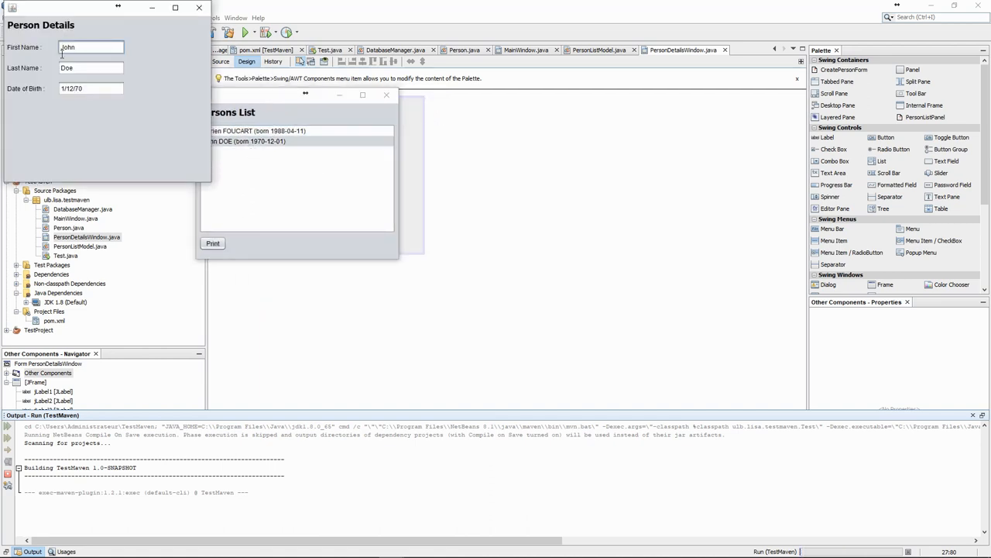
pyautogui.moveTo(58, 11); pyautogui.dragTo(519, 125)
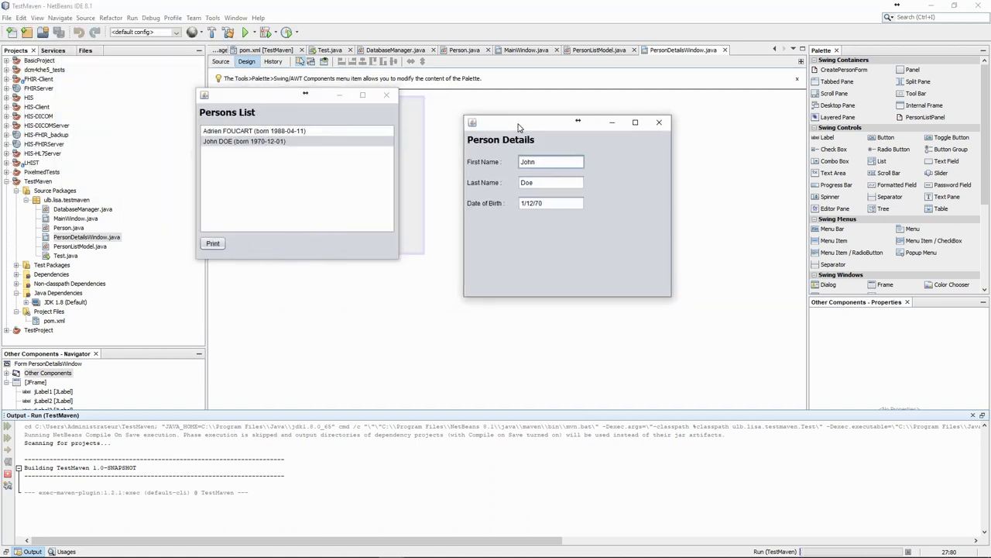
pyautogui.click(659, 124)
pyautogui.doubleClick(256, 130)
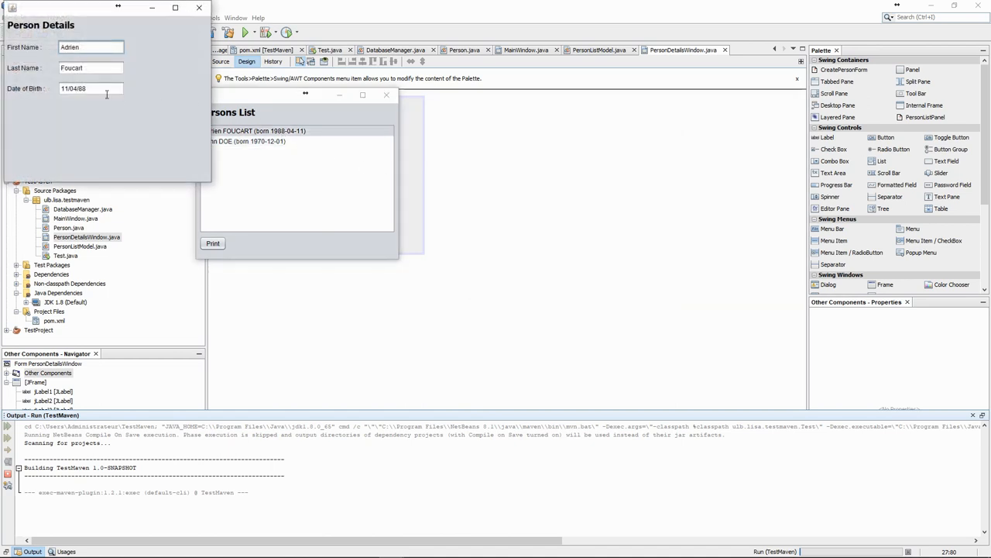
pyautogui.click(199, 7)
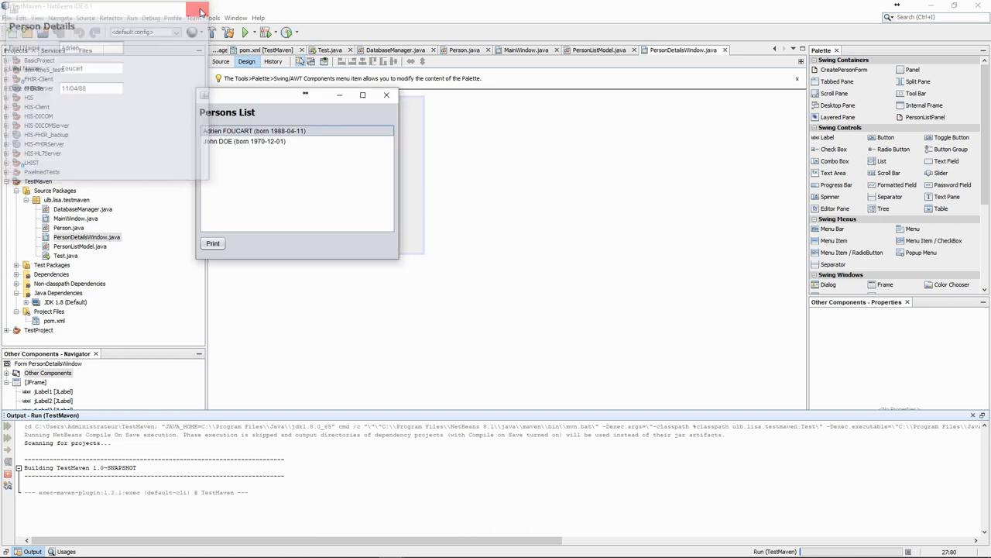
# Close the Persons List to end the app and hide the run output panel.
pyautogui.click(387, 94)
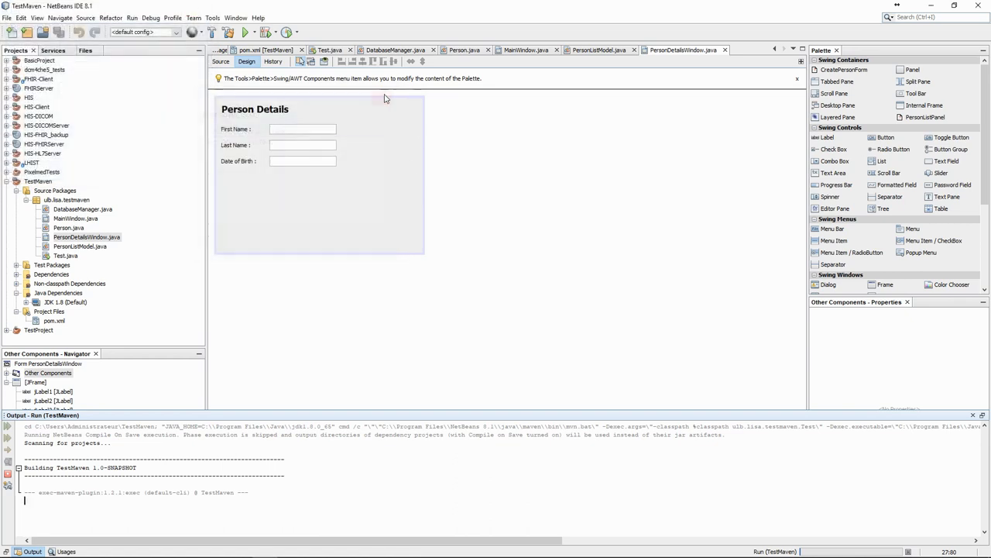
pyautogui.hotkey('ctrl', '4')
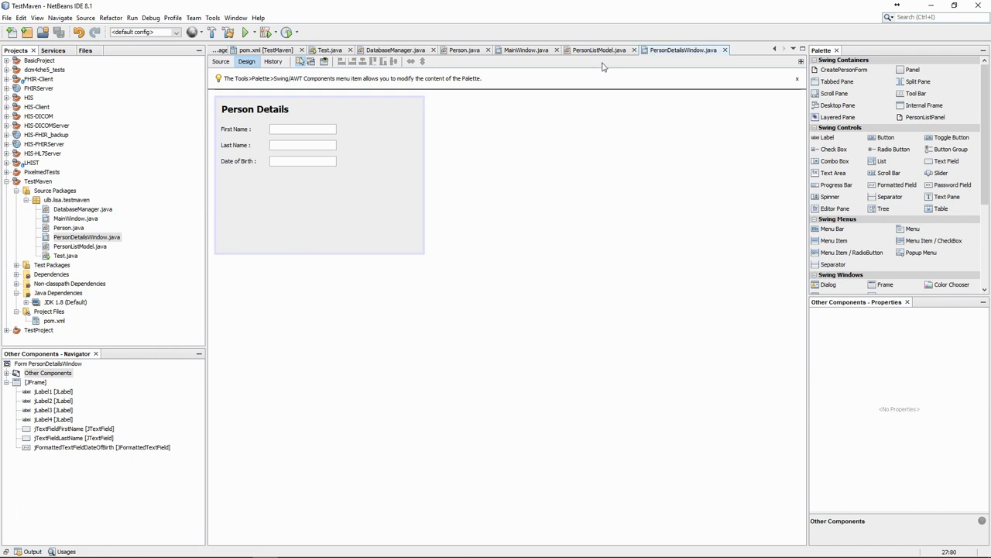